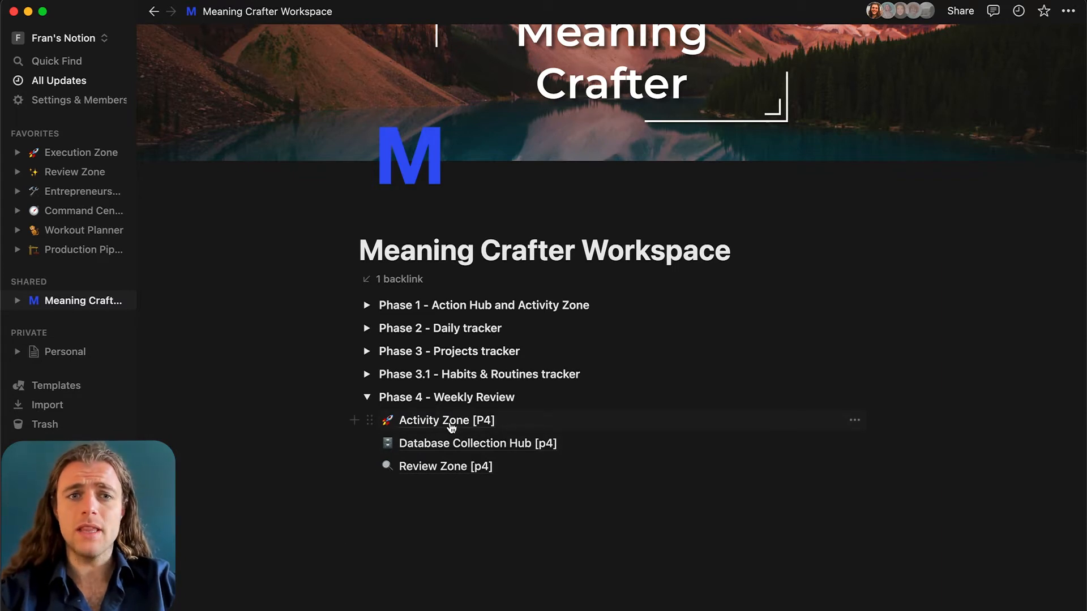
Open the Activity Zone [P4] page and look through its Daily Review, Projects and Calendar views.
click(452, 422)
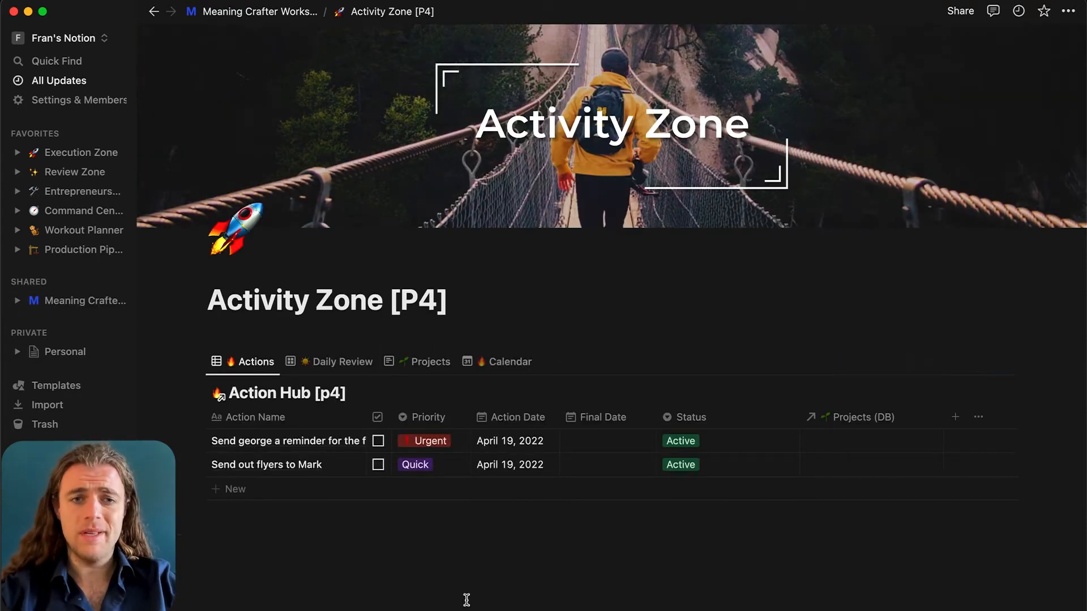
scroll(463, 597, down, 3)
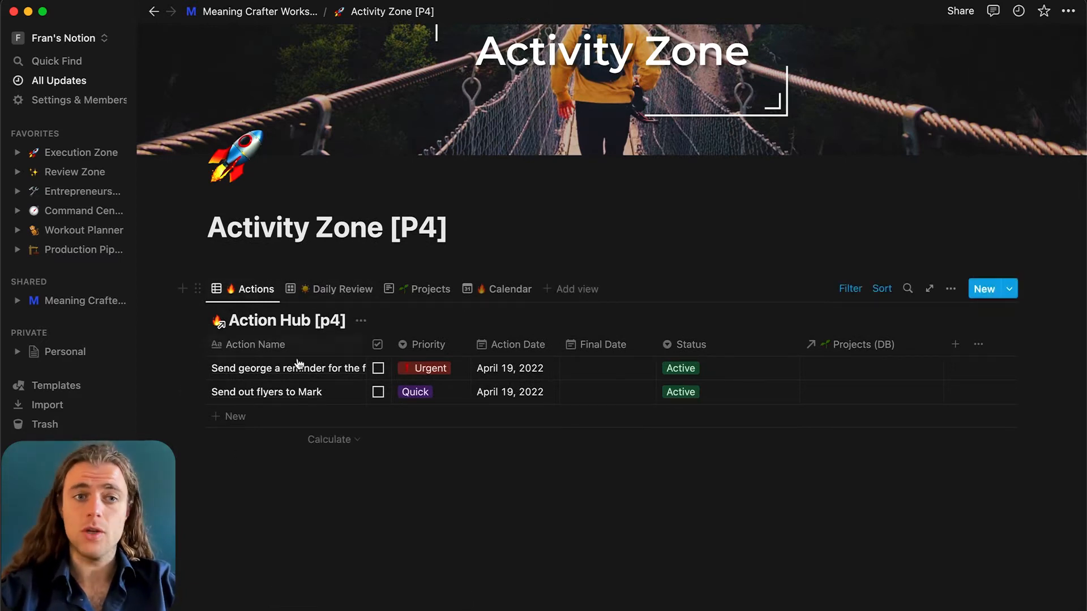
click(315, 302)
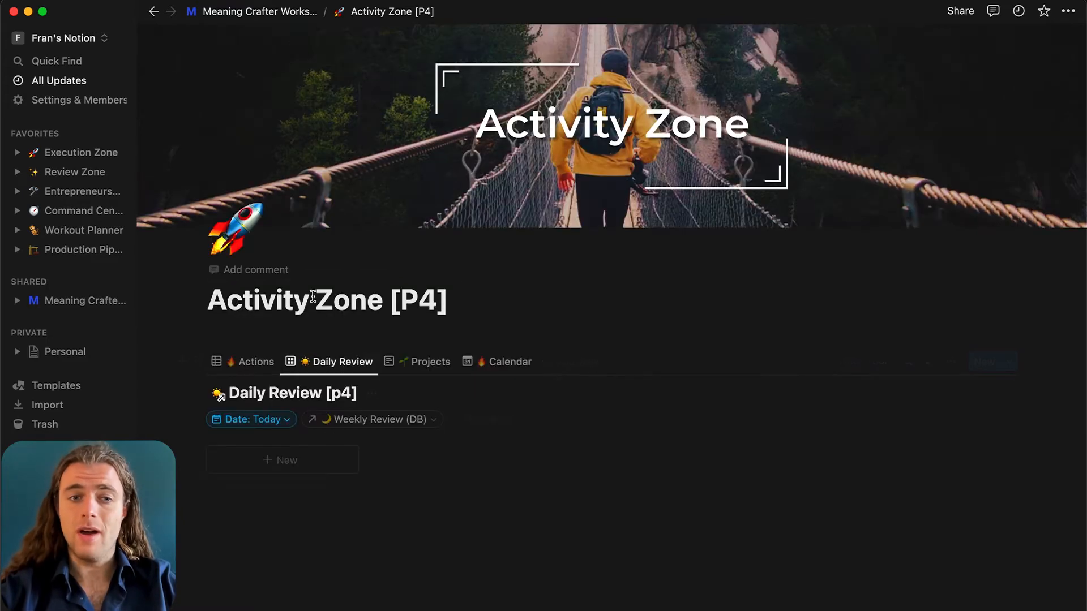
click(413, 365)
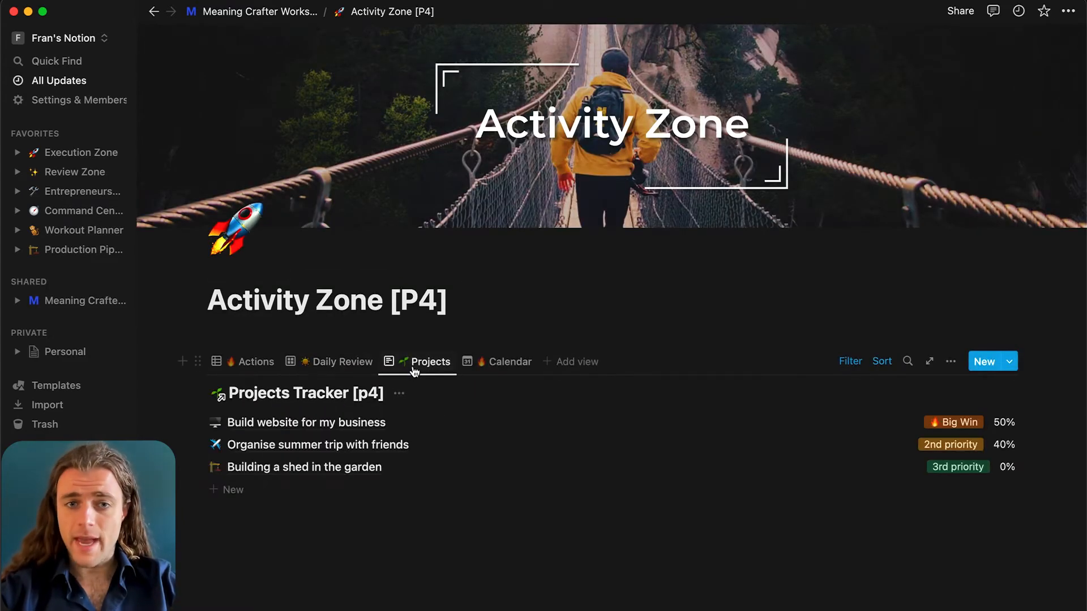
click(512, 365)
scroll(533, 475, down, 3)
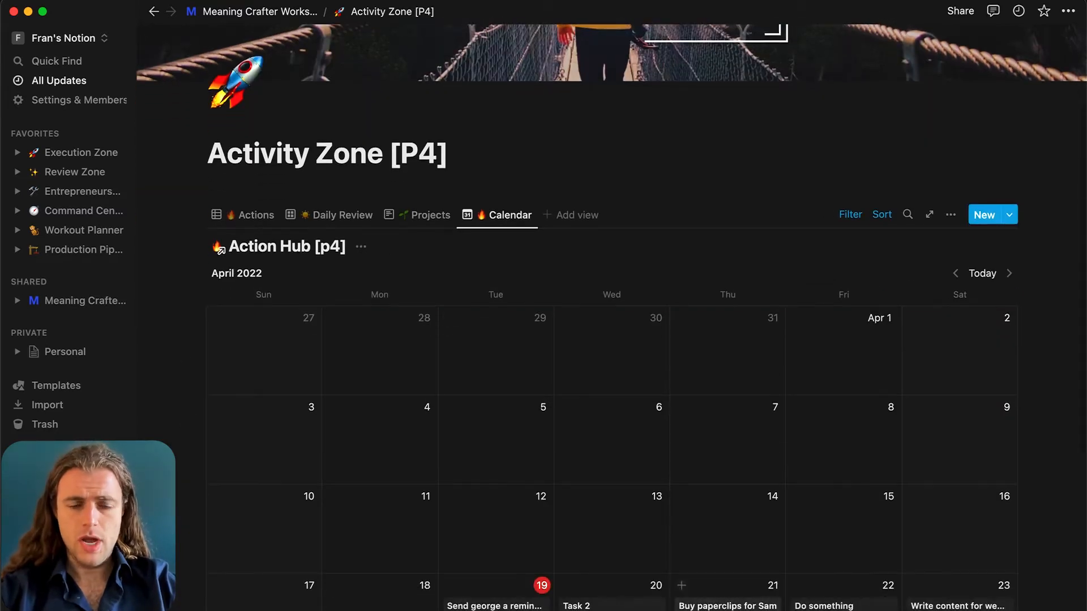
scroll(516, 367, up, 1)
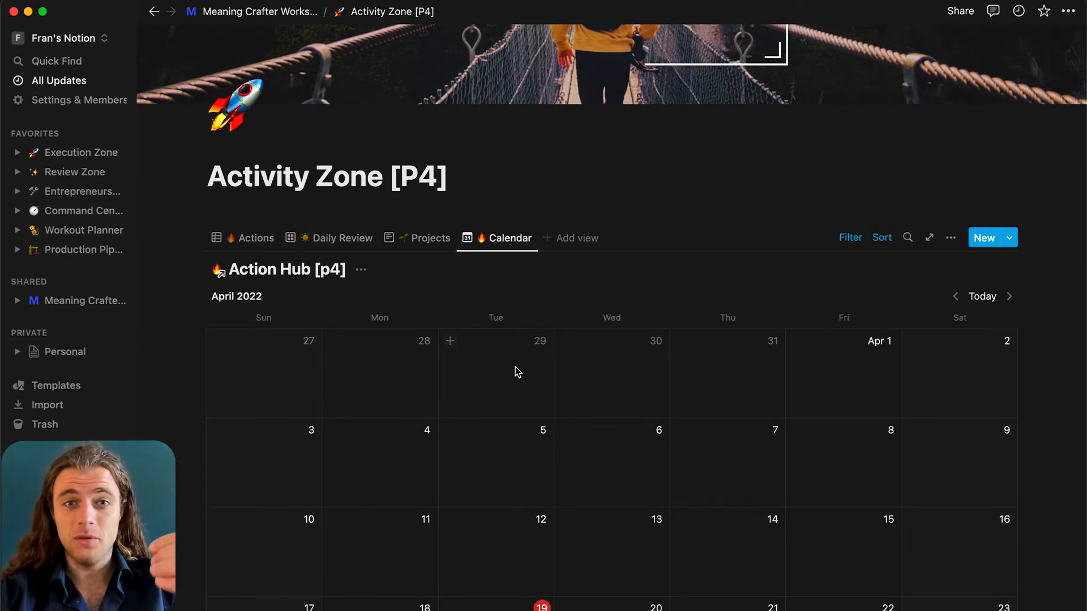
scroll(516, 367, down, 3)
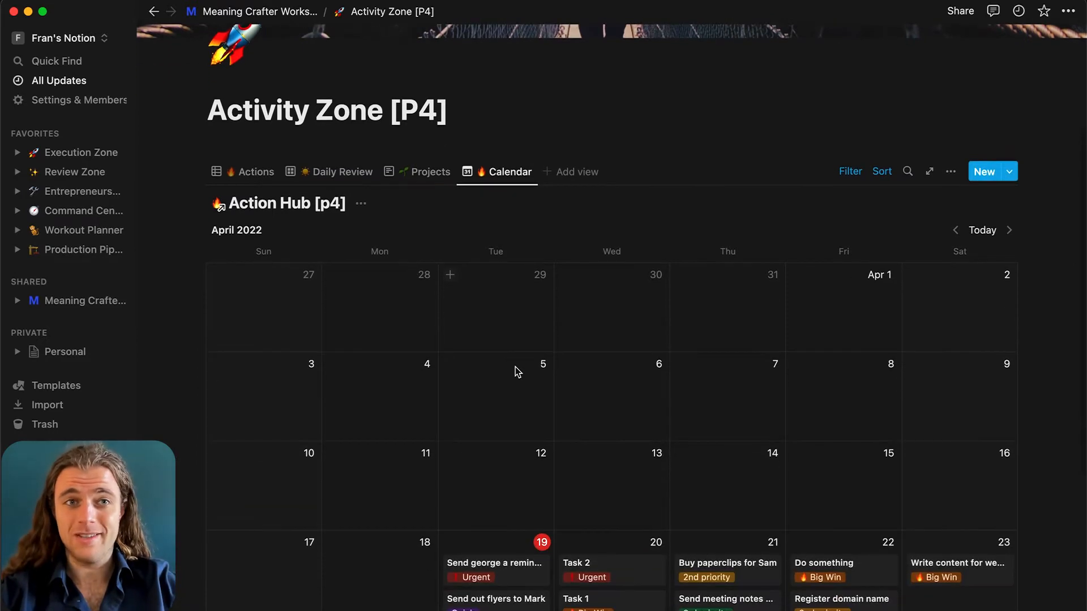
scroll(515, 371, up, 1)
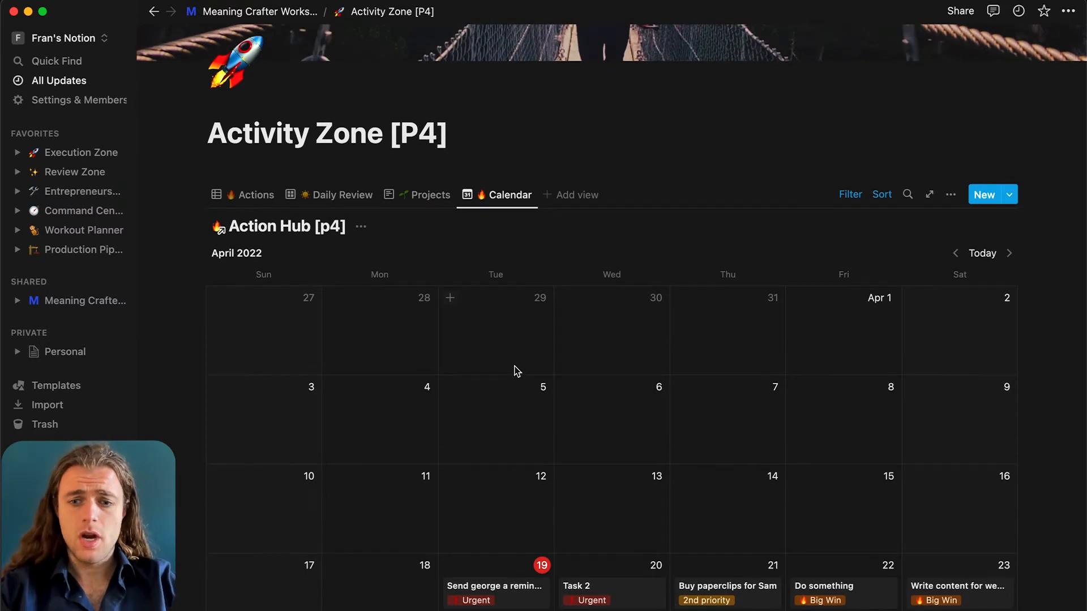
Return to the Meaning Crafter Workspace page and open Review Zone [p4] under Phase 4 - Weekly Review.
key(super+[)
scroll(514, 367, down, 3)
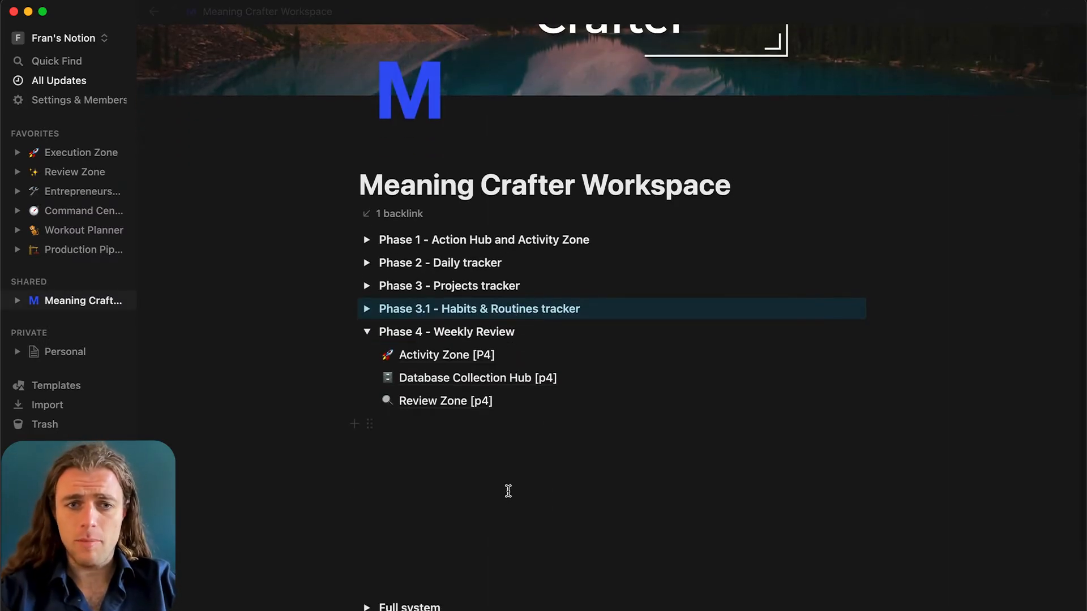
click(507, 494)
scroll(505, 493, down, 2)
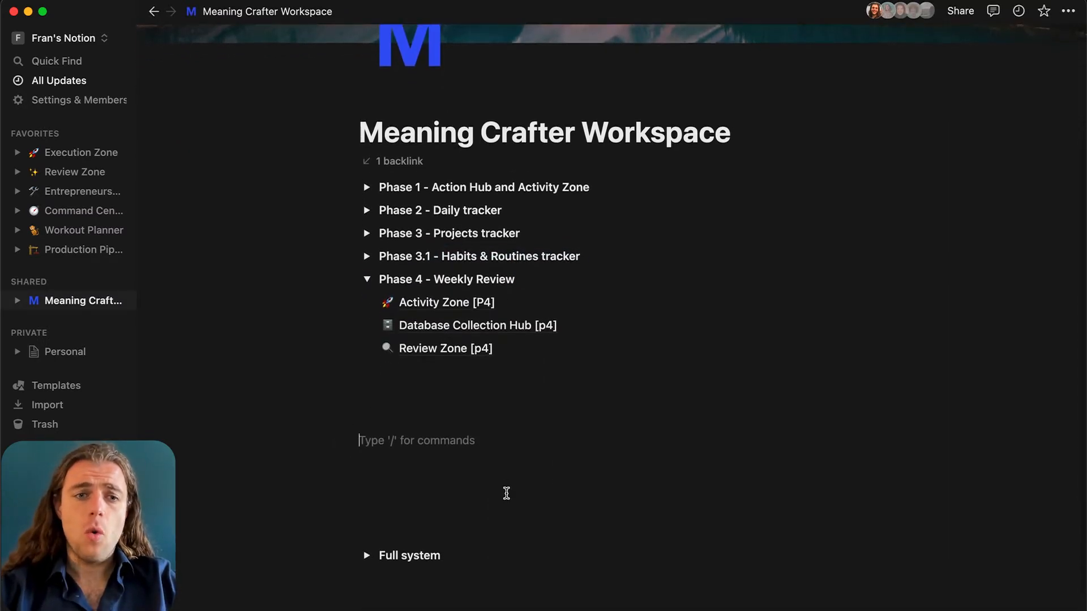
click(455, 351)
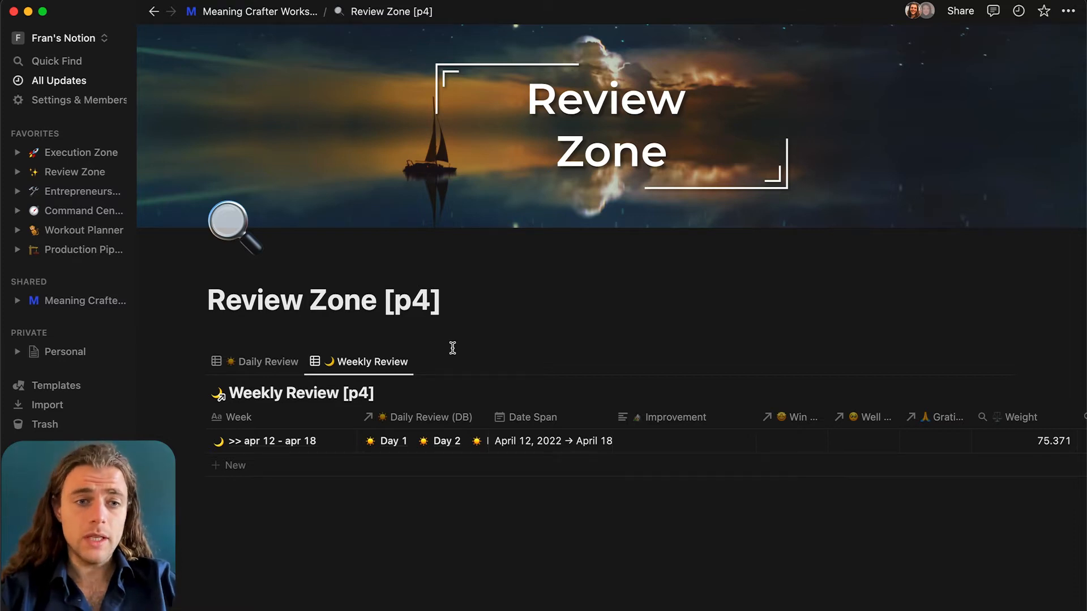
Show the Daily Review view and examine its daily entries across all columns through to Habit Tracker.
click(267, 363)
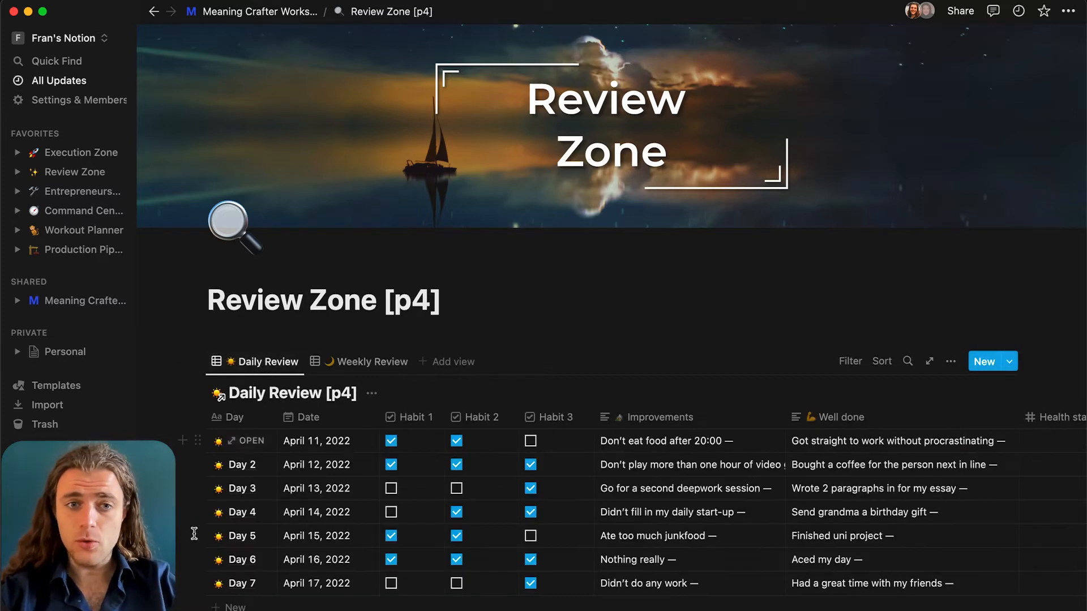
scroll(194, 543, down, 3)
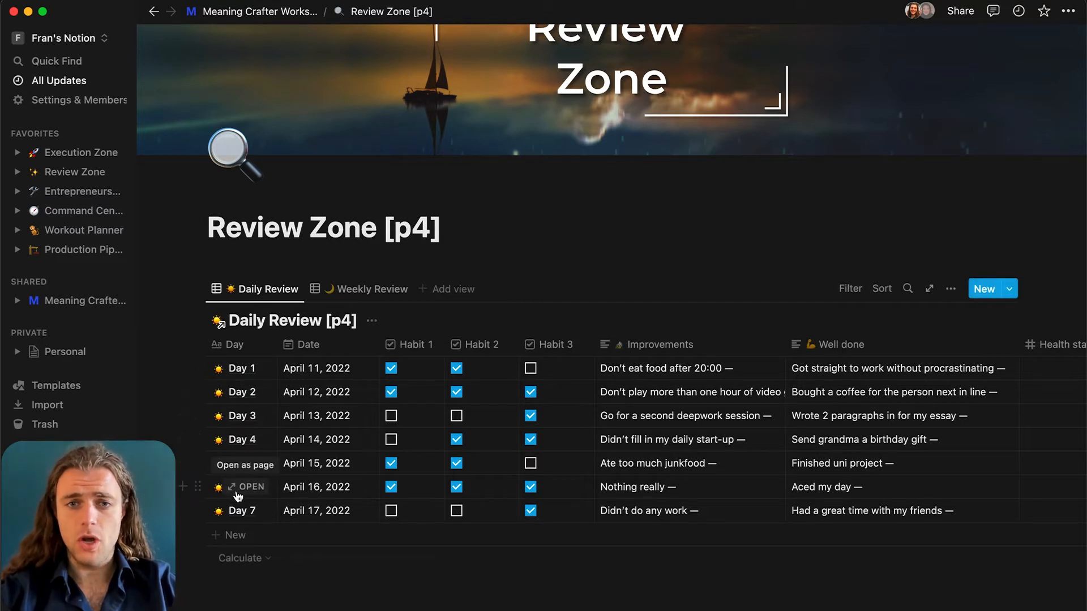
scroll(422, 464, right, 10)
scroll(422, 464, right, 8)
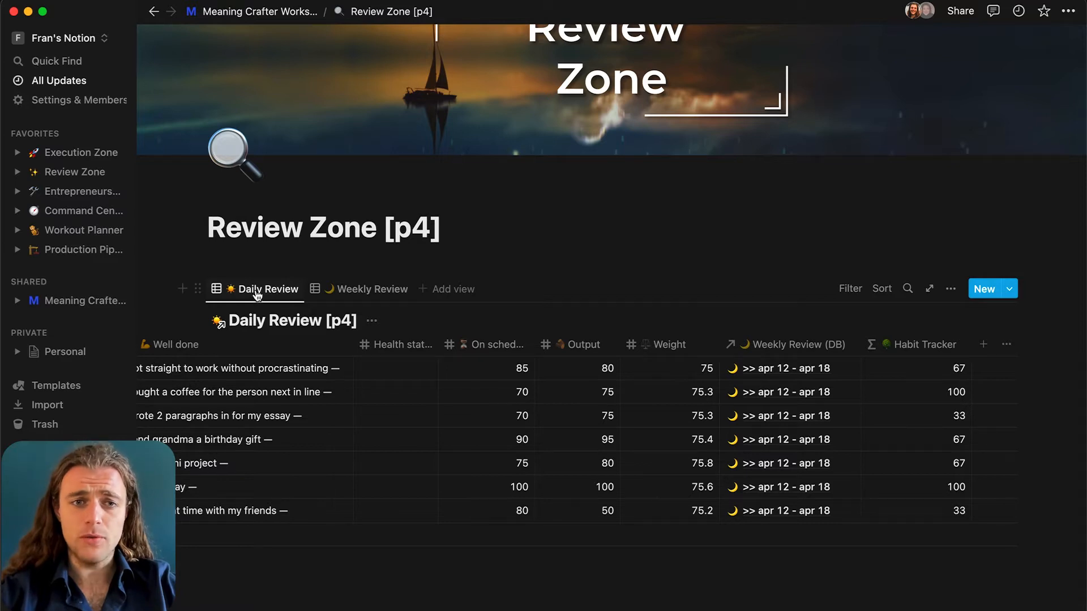
Switch to the Weekly Review view, inspect its source database and parent Database Collection Hub [p4], and return to Review Zone.
click(374, 291)
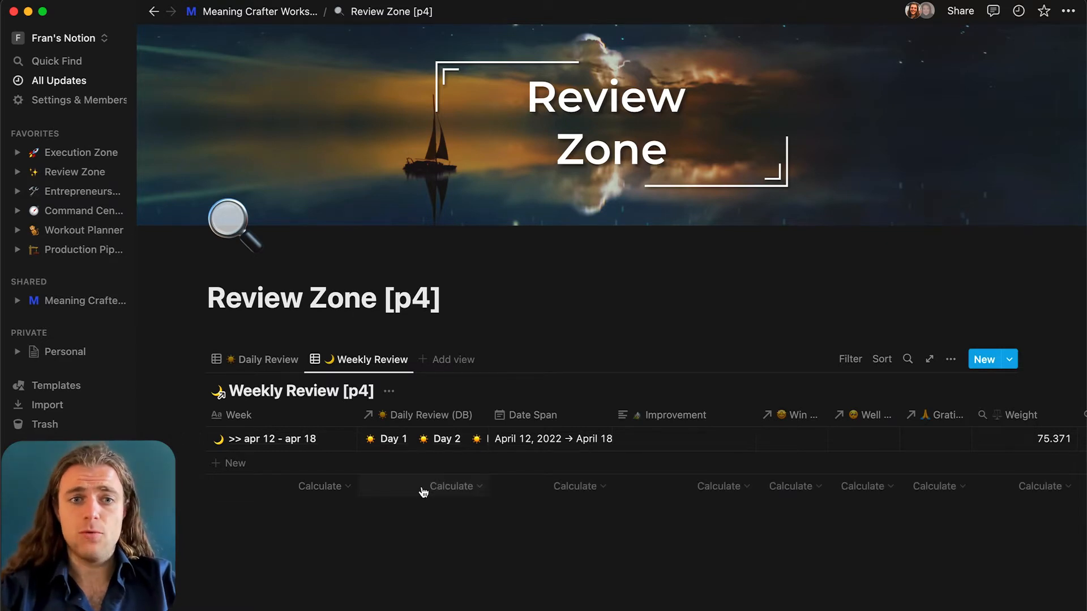
scroll(423, 493, down, 2)
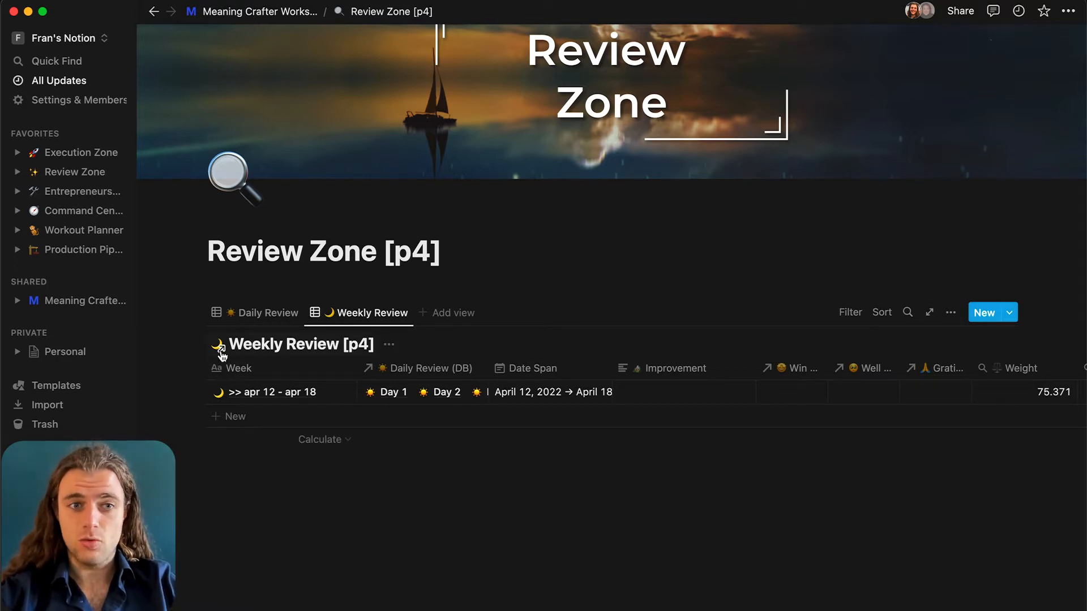
click(244, 345)
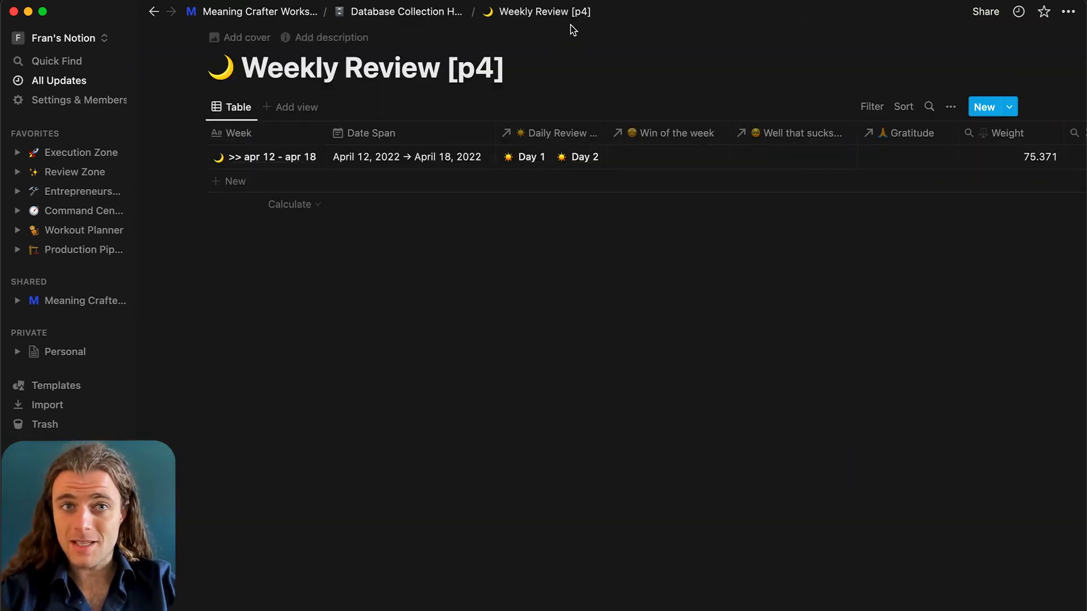
click(415, 12)
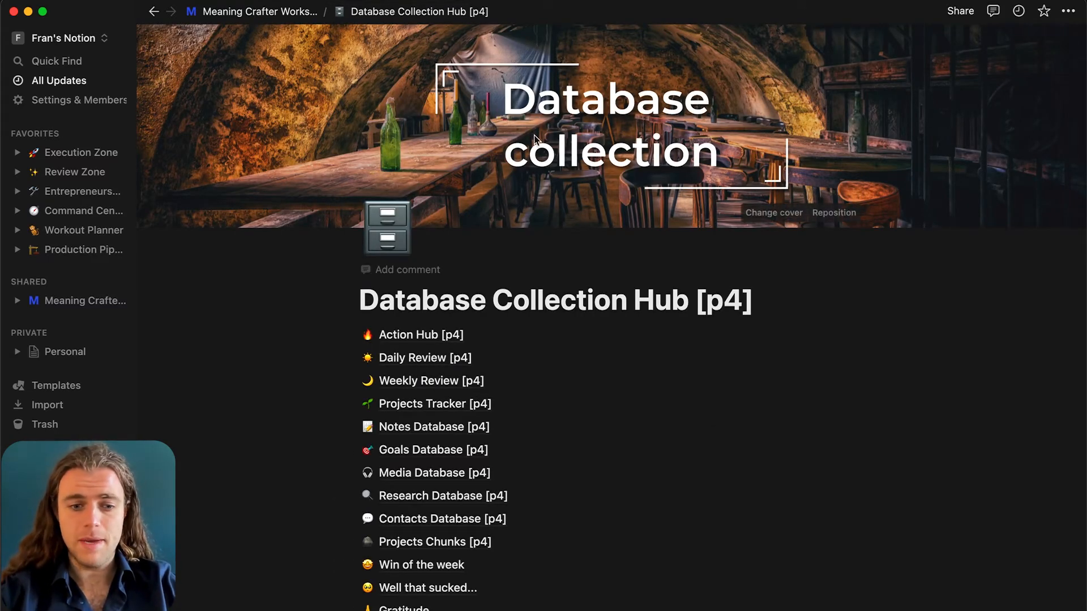
key(super+[)
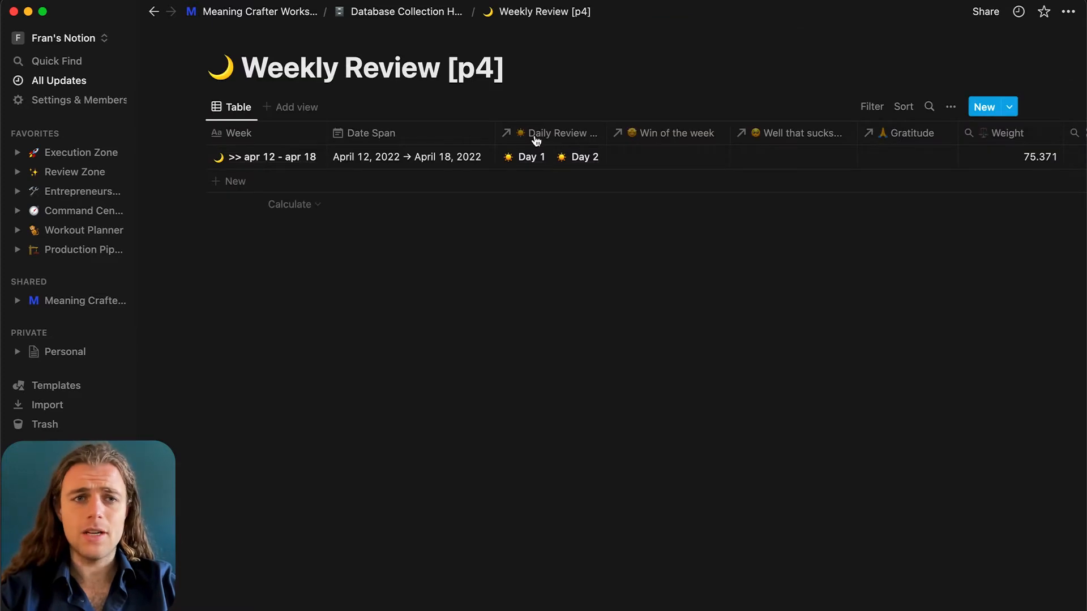
key(super+[)
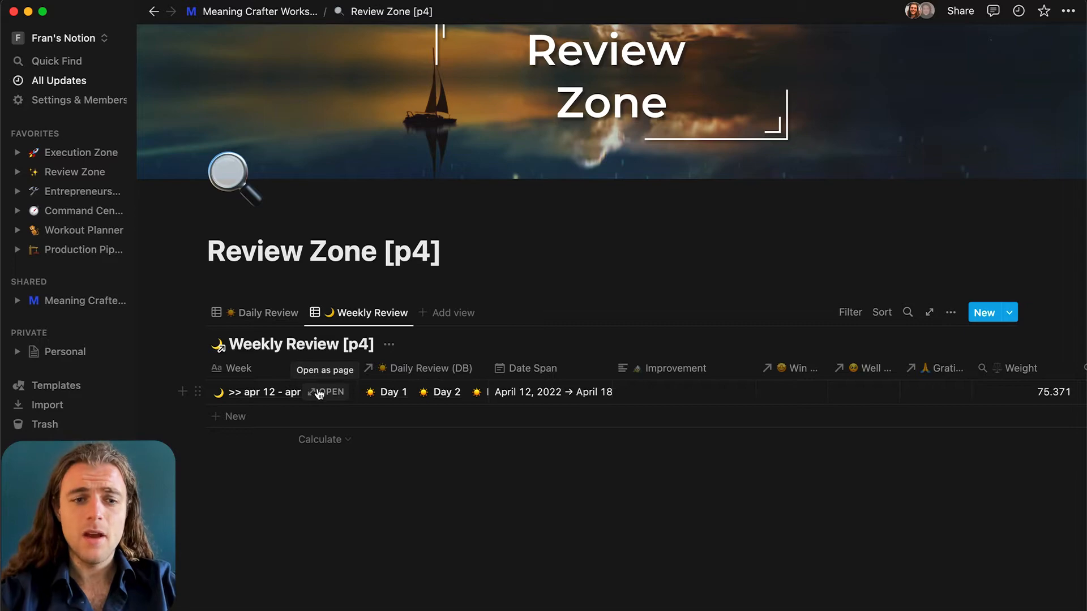
Open the apr 12 - apr 18 weekly entry as a full page and replace its cover with Weekly Review Cover.png.
click(322, 392)
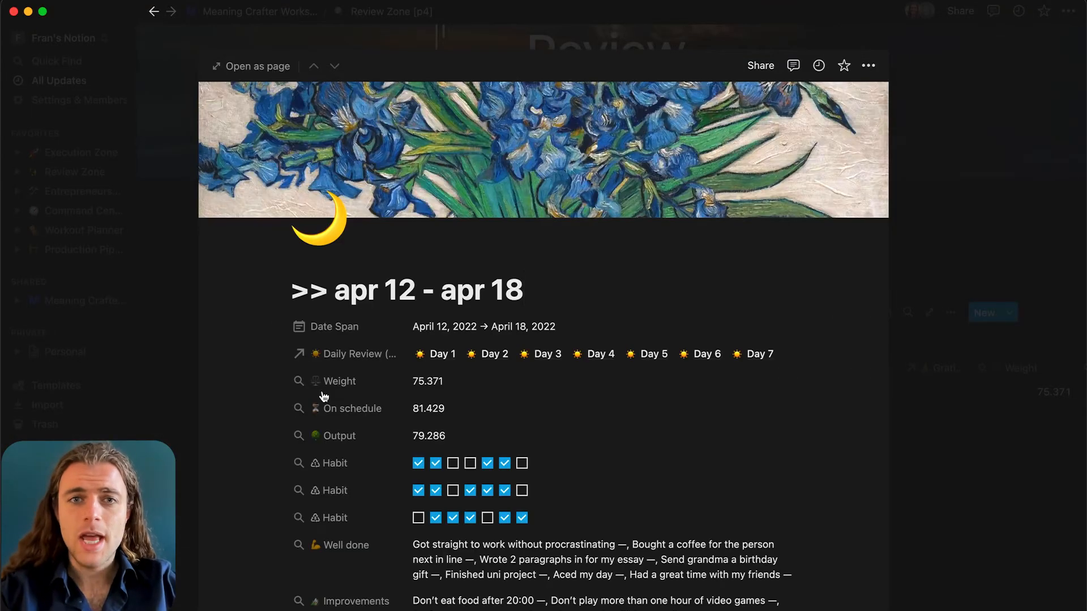
key(super+Return)
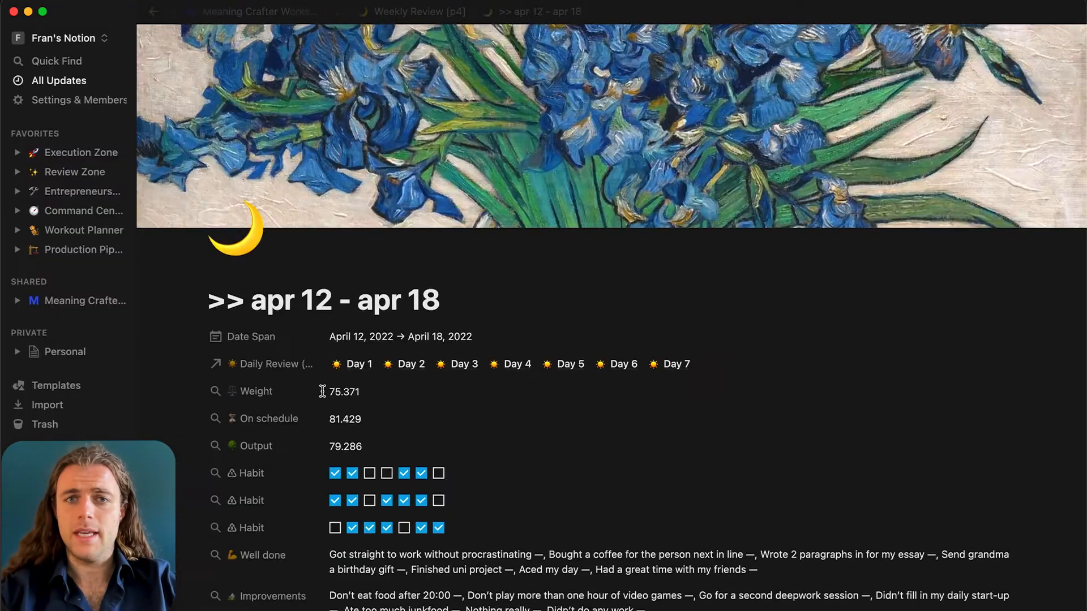
click(916, 216)
click(766, 239)
click(831, 288)
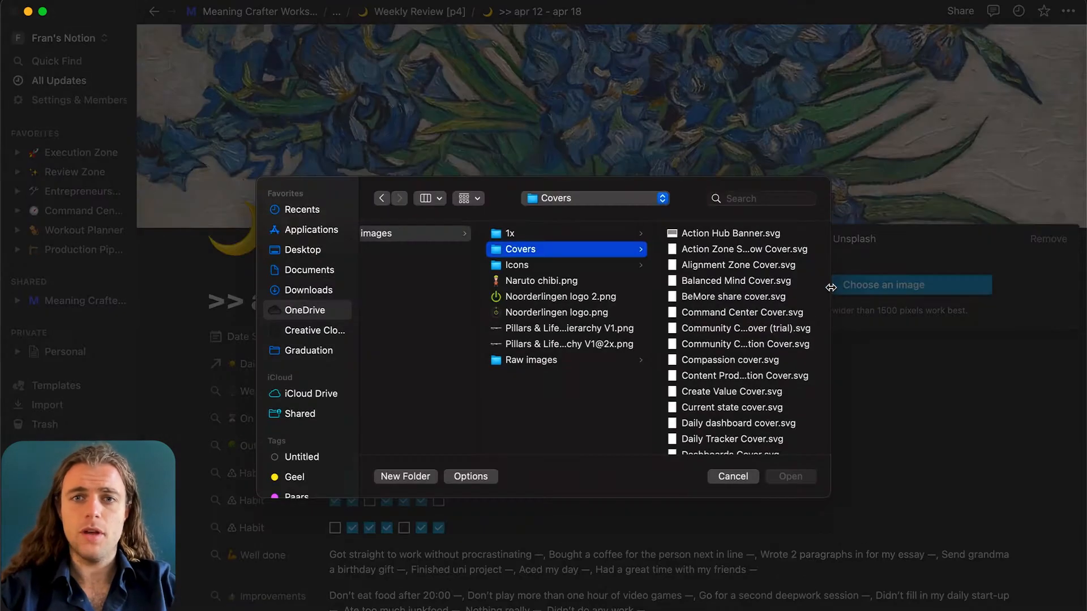
click(765, 198)
text(weekly review)
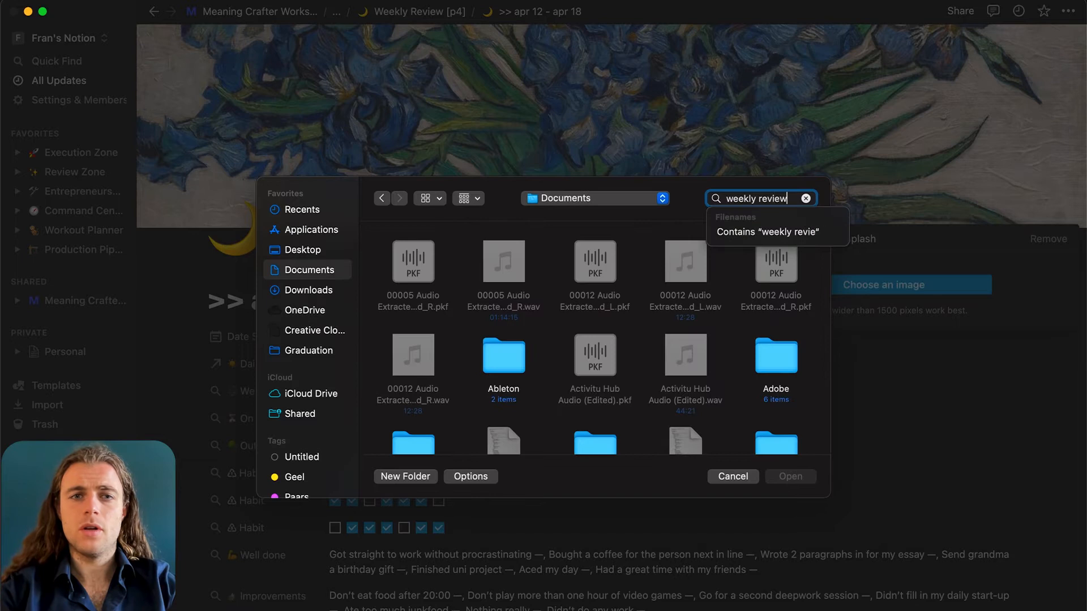
key(Return)
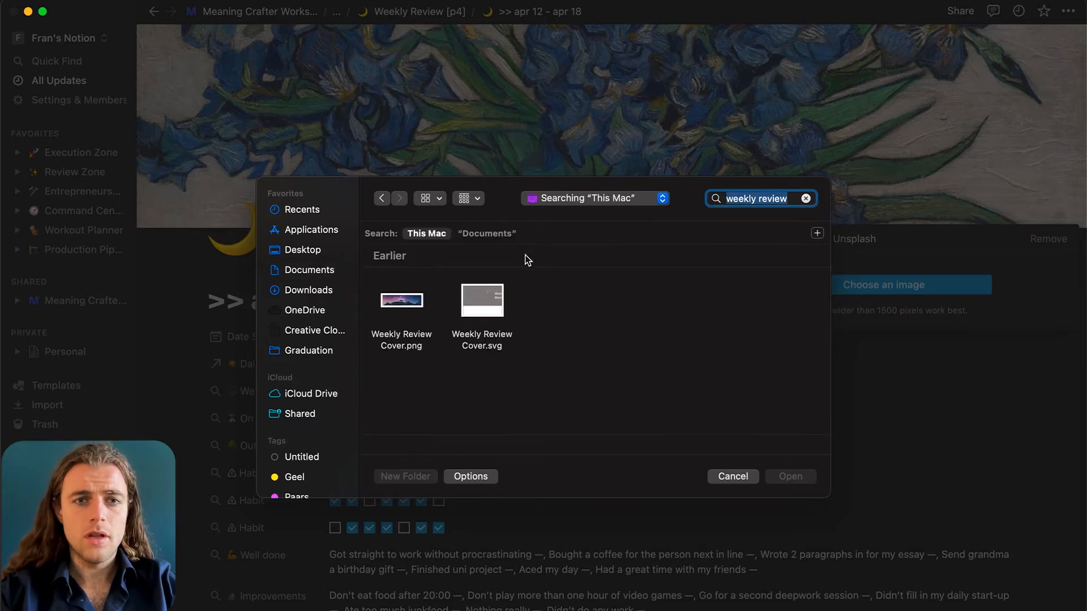
click(412, 305)
click(788, 476)
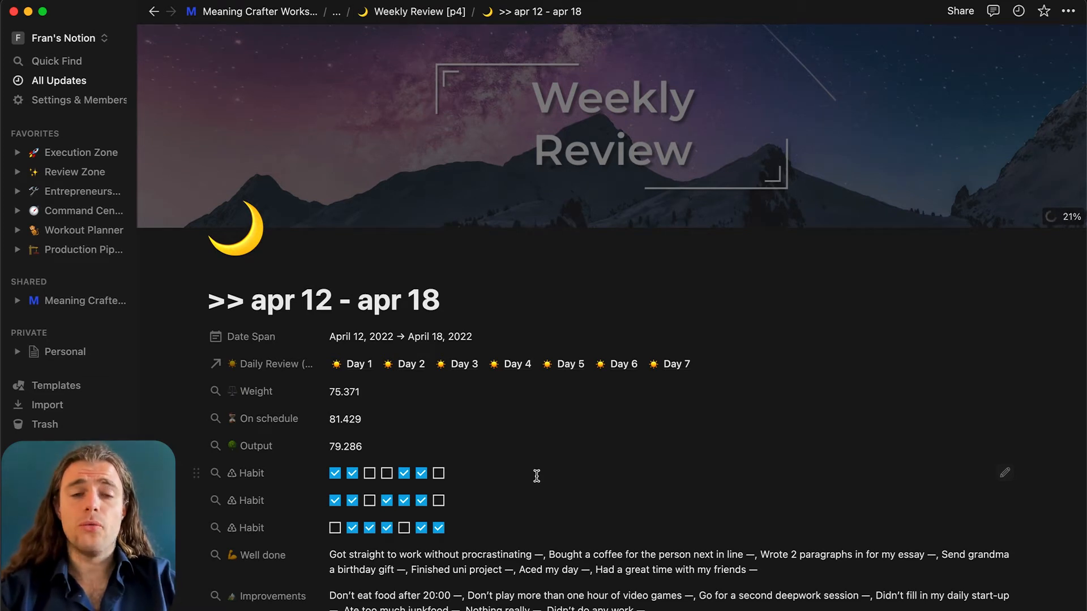
Search the workspace for the weekly pages using ">>", and return to the apr 12 - apr 18 entry.
scroll(537, 475, down, 3)
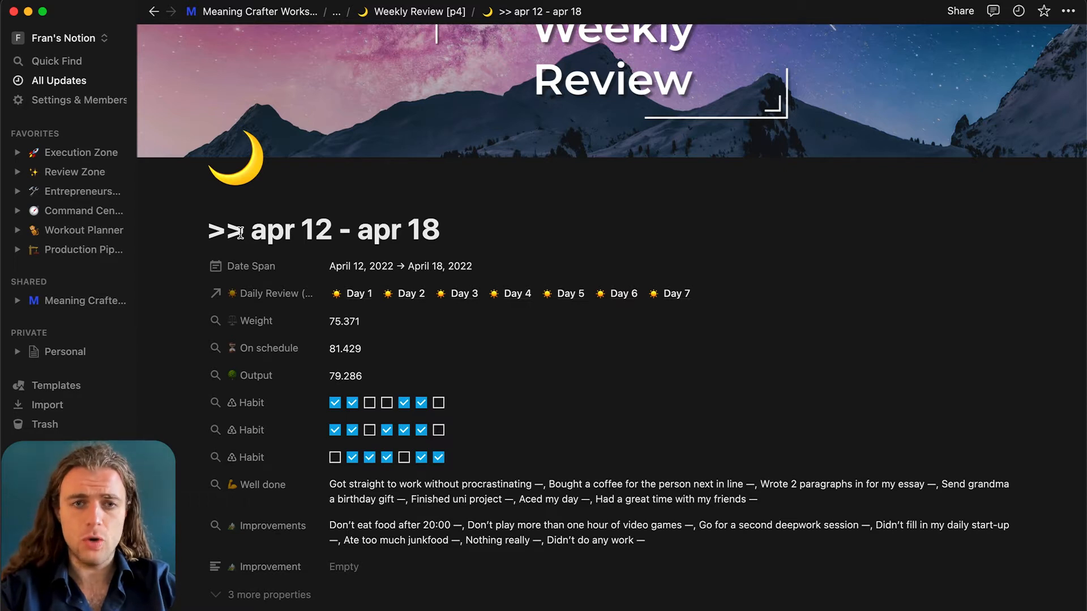
key(super+p)
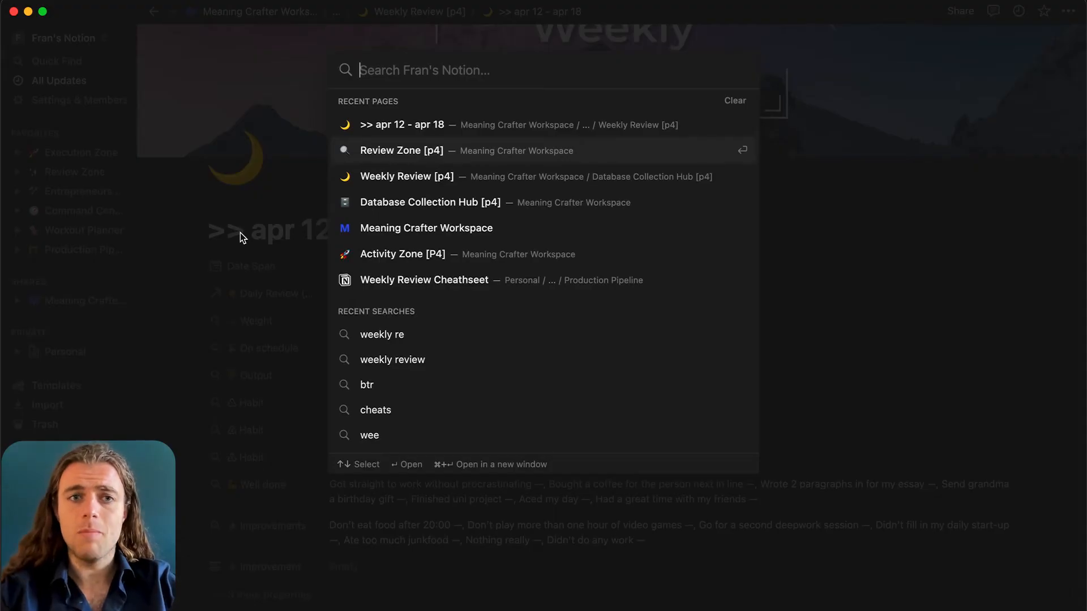
text(>>)
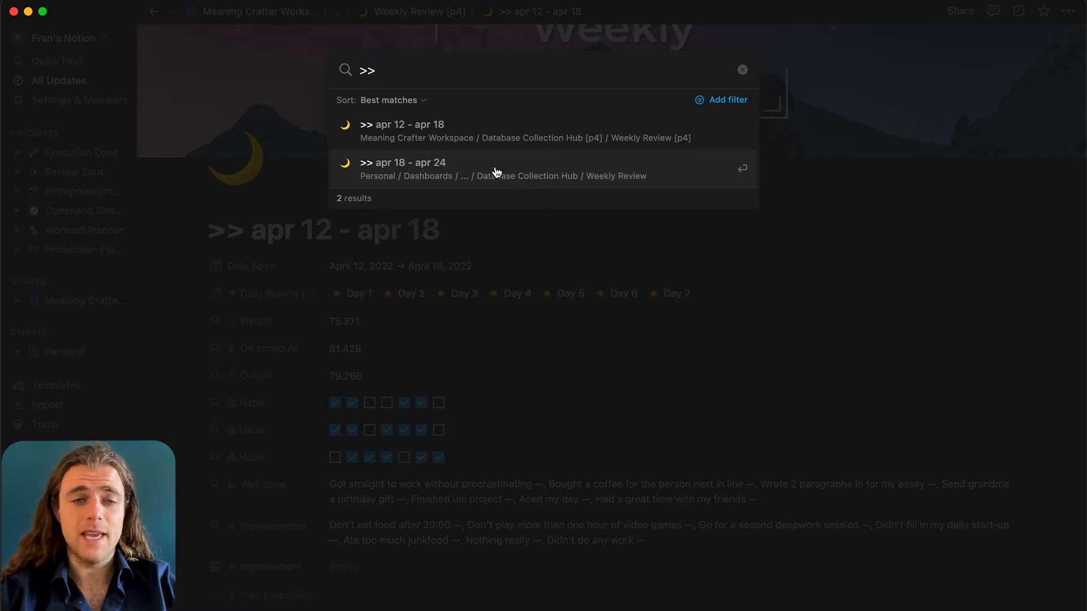
click(189, 212)
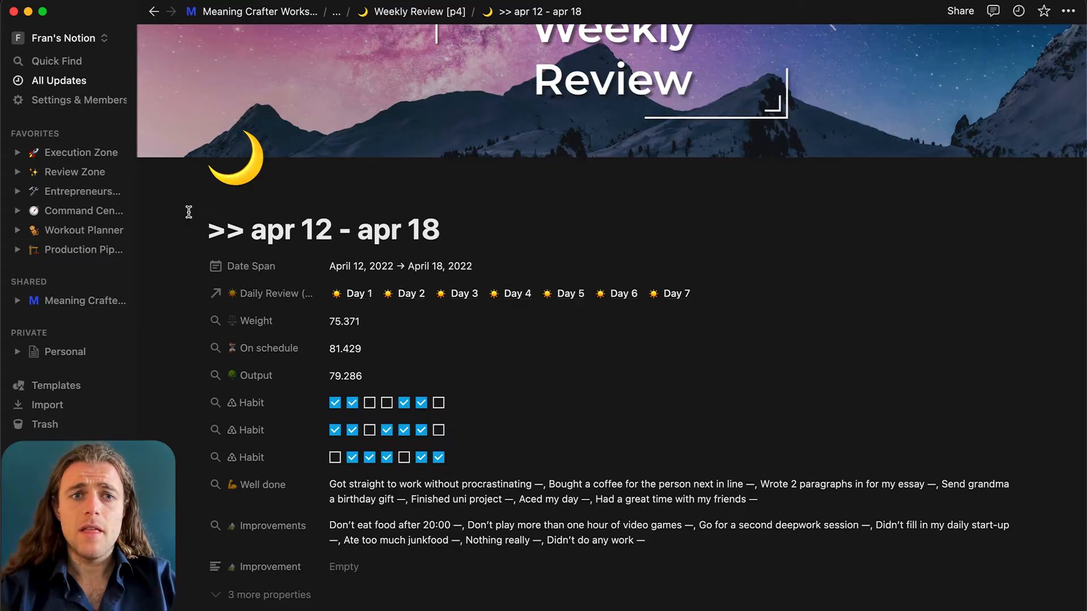
Set the weekly entry's Date Span to start on April 11, 2022 and end on April 17, 2022.
scroll(355, 289, down, 3)
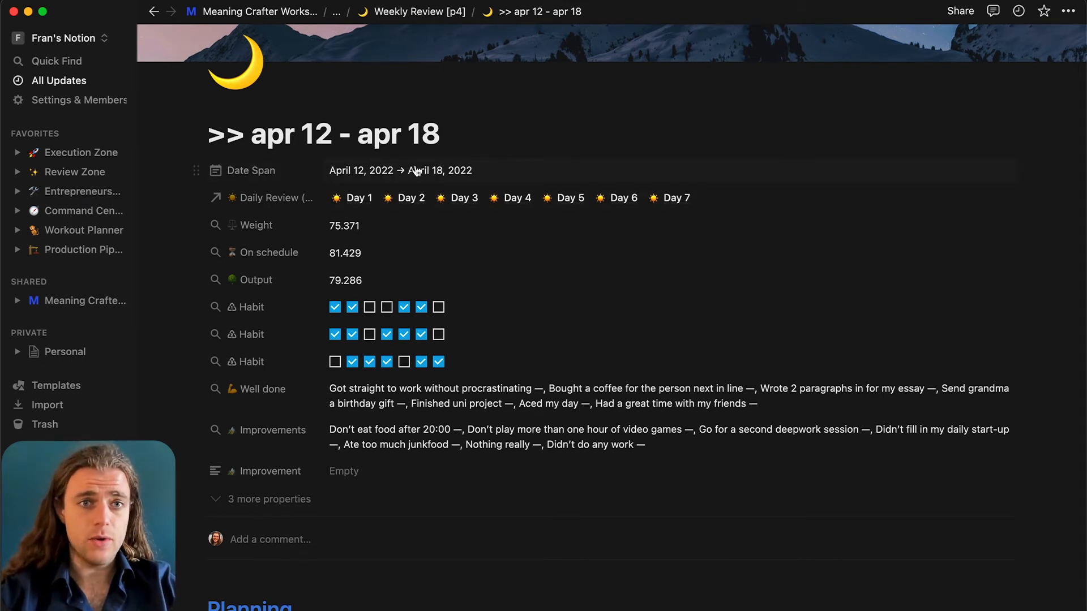
click(374, 173)
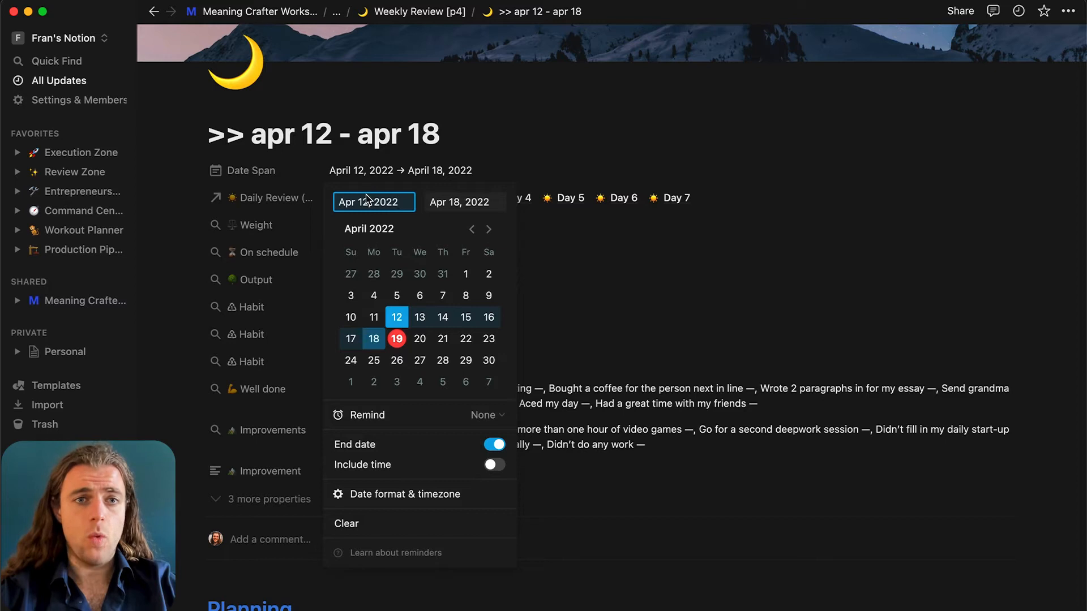
click(373, 319)
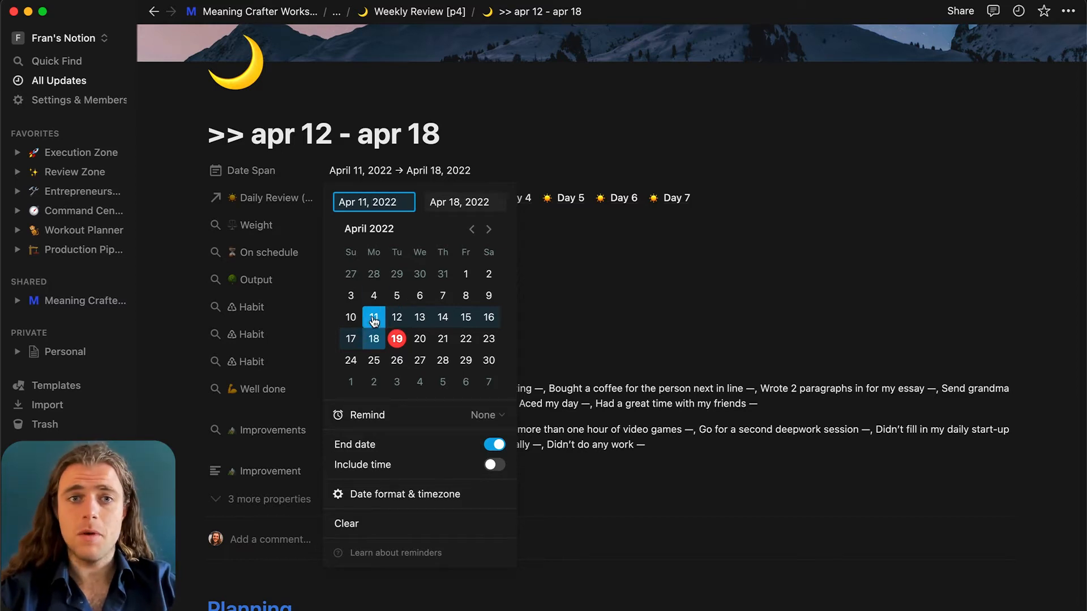
click(464, 199)
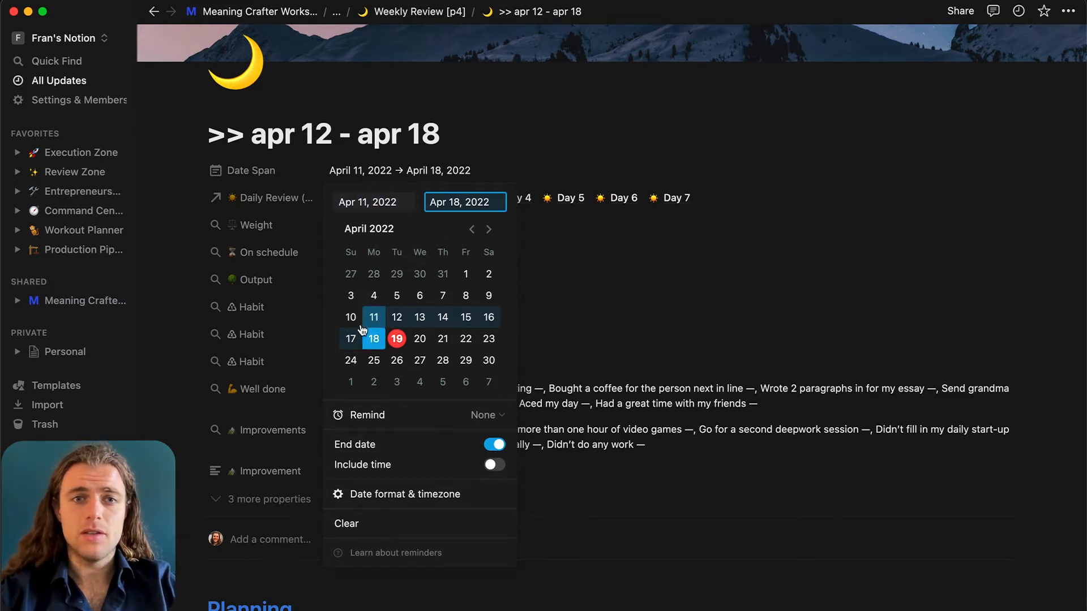
click(351, 340)
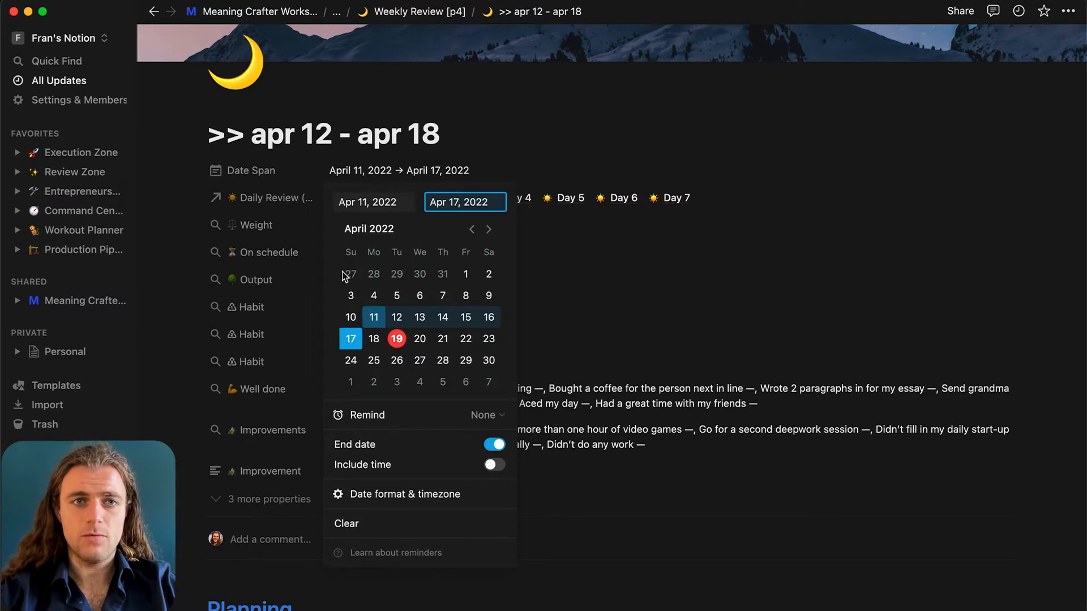
Rename the weekly entry as ">> apr 11 - apr 17".
click(343, 139)
text(1)
key(BackSpace)
key(BackSpace)
text(1)
click(462, 140)
key(BackSpace)
text(7)
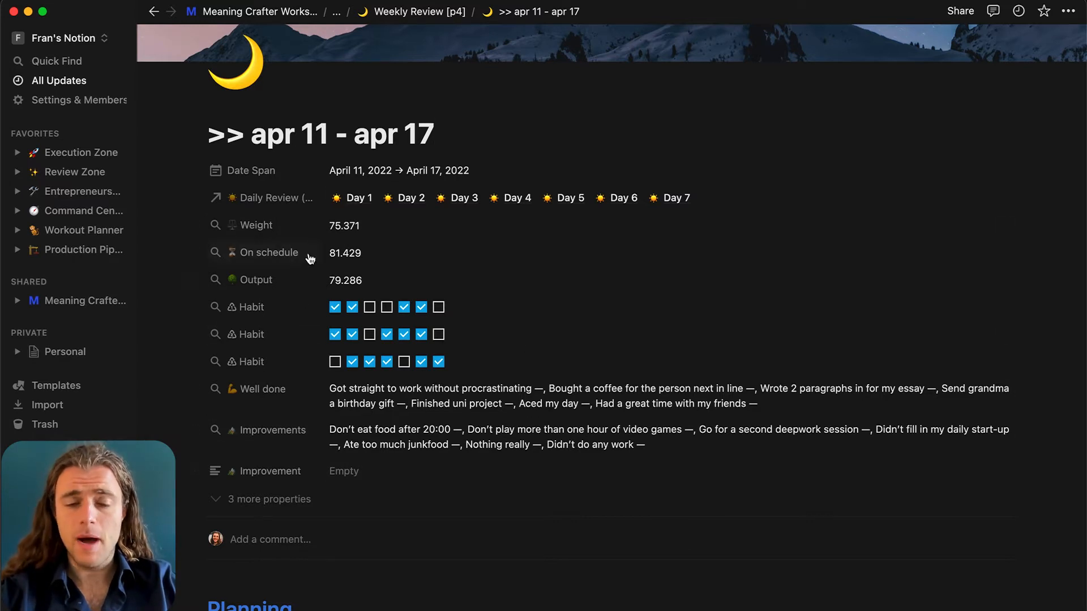
Unlink Day 7, Day 6 and Day 5 from the weekly entry's Daily Review relation.
click(721, 195)
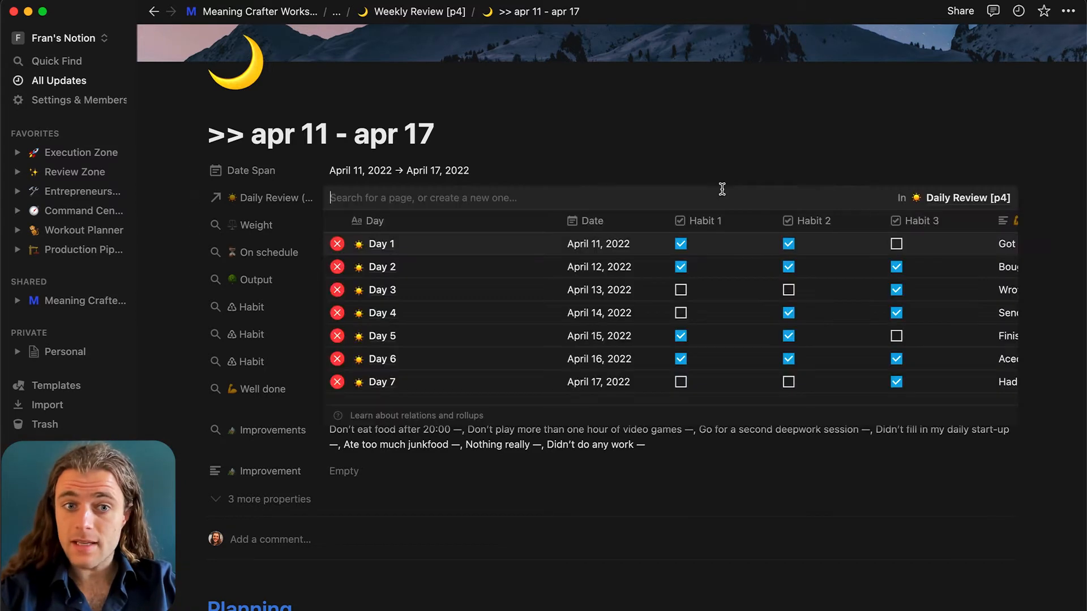
click(338, 383)
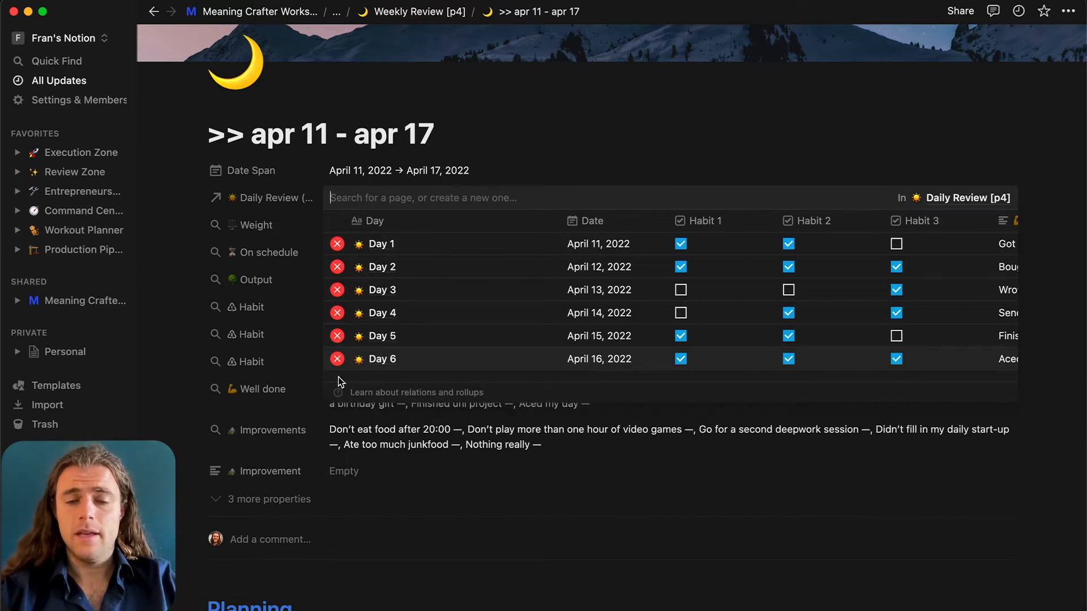
click(338, 360)
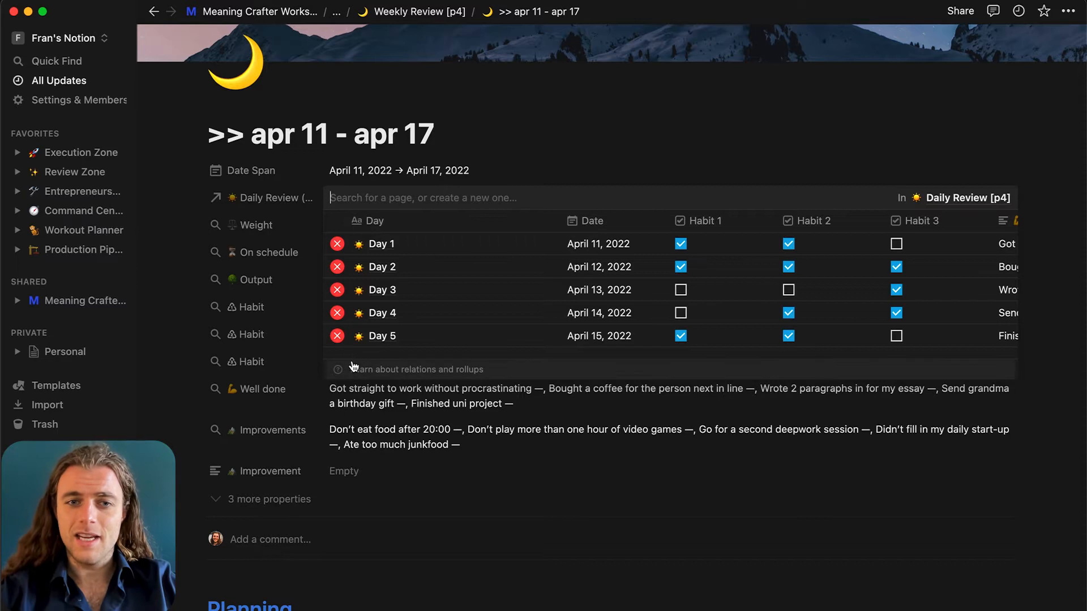
click(338, 337)
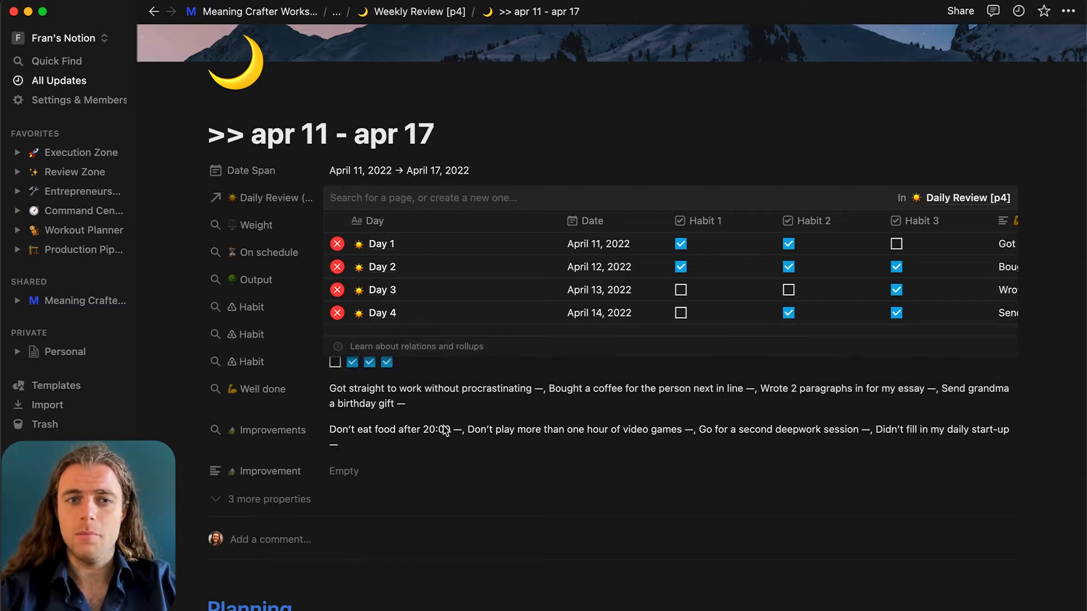
click(531, 129)
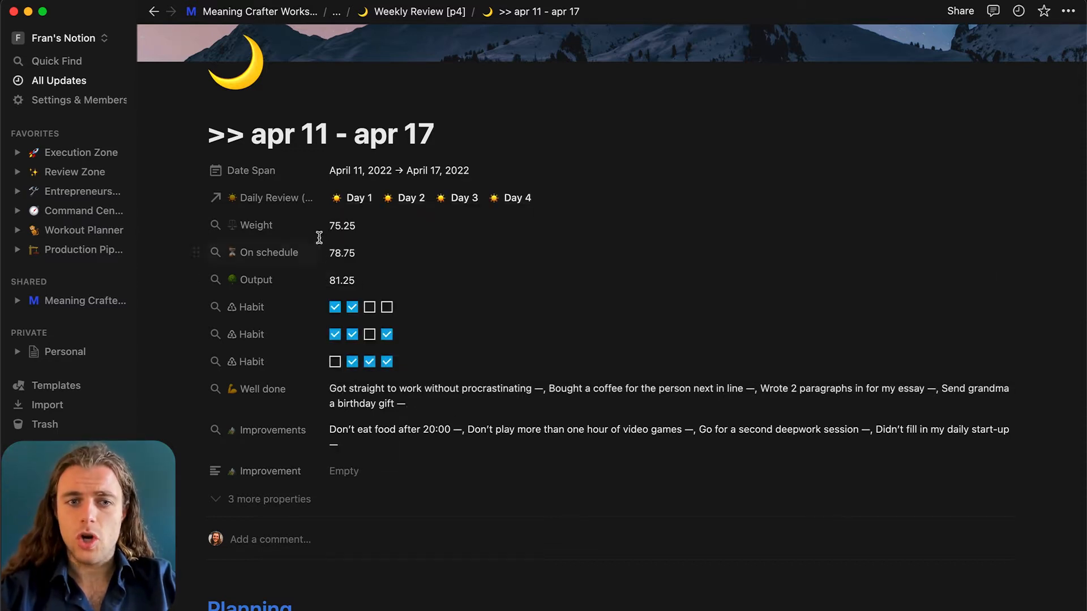
Link Day 5 back to the weekly entry's Daily Review relation.
click(1011, 204)
text(day 5)
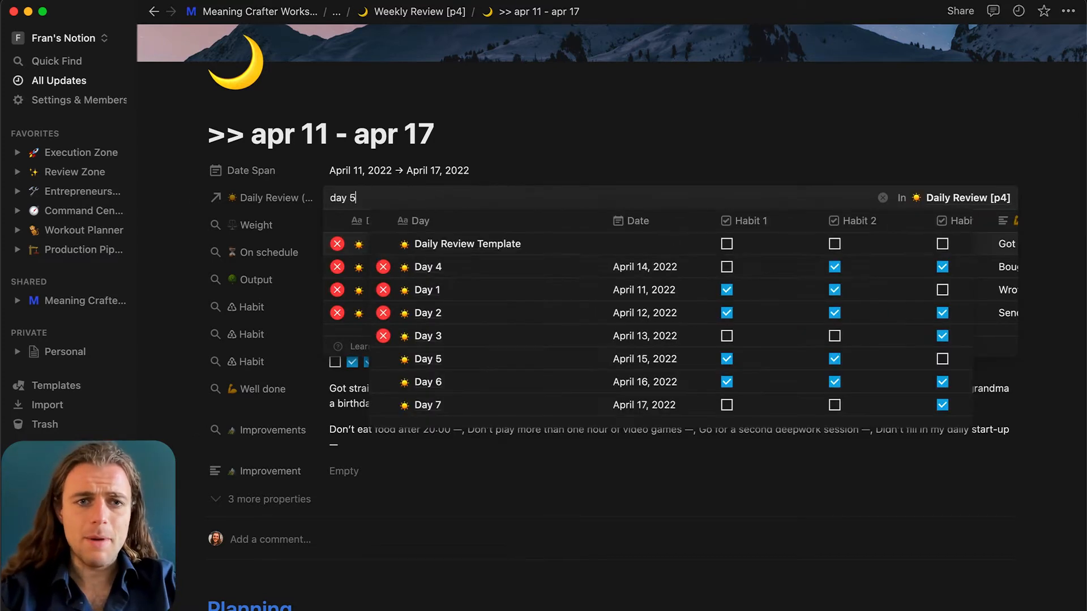
click(460, 246)
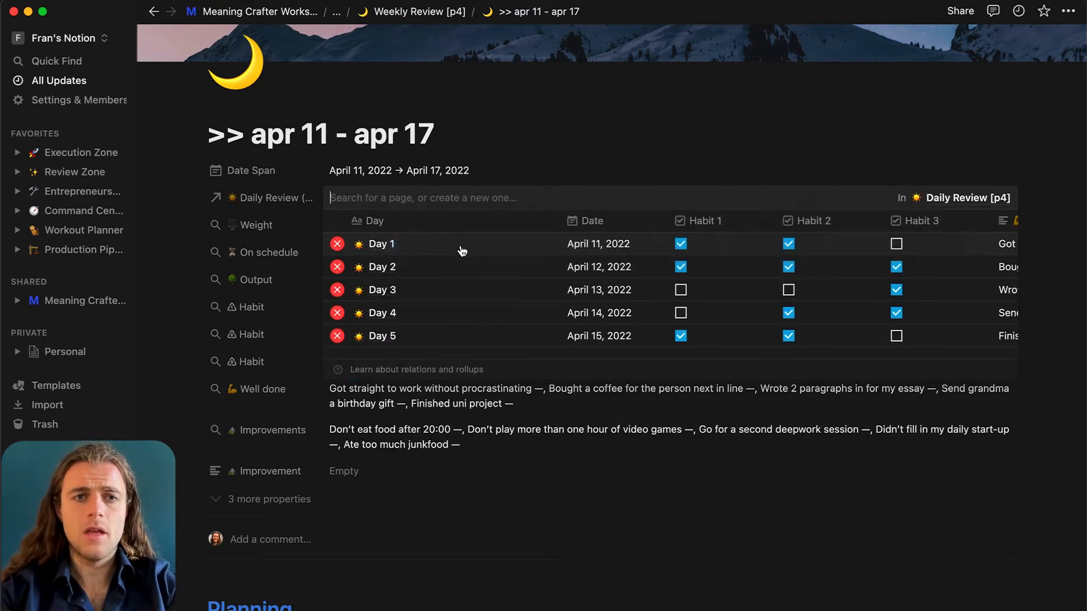
text(day)
key(BackSpace)
key(BackSpace)
key(BackSpace)
click(461, 247)
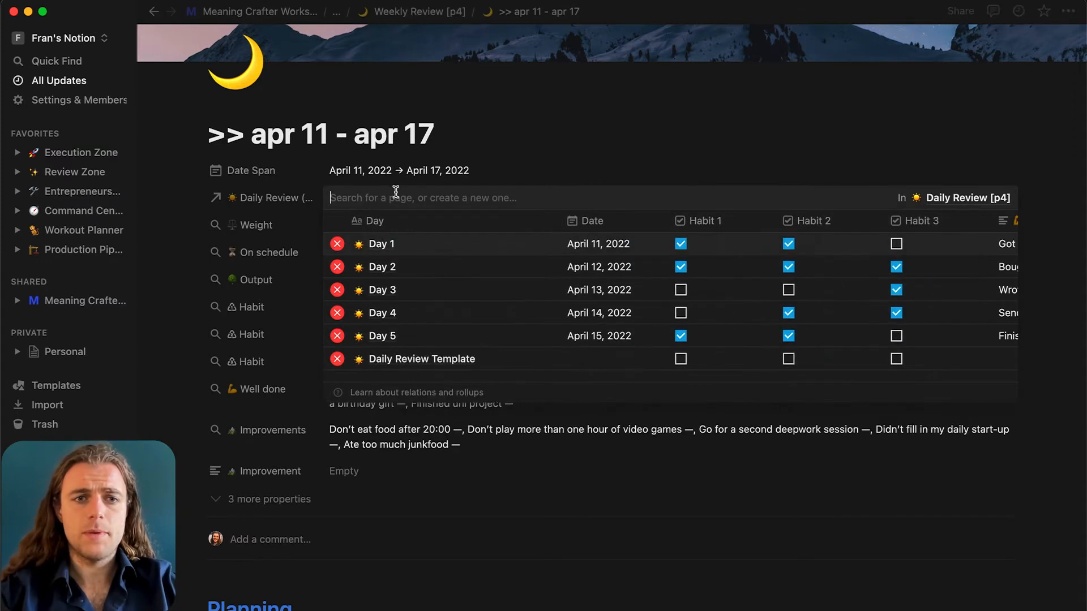
click(337, 359)
Link Day 6 and Day 7 back to the weekly entry's Daily Review relation.
text(day 6)
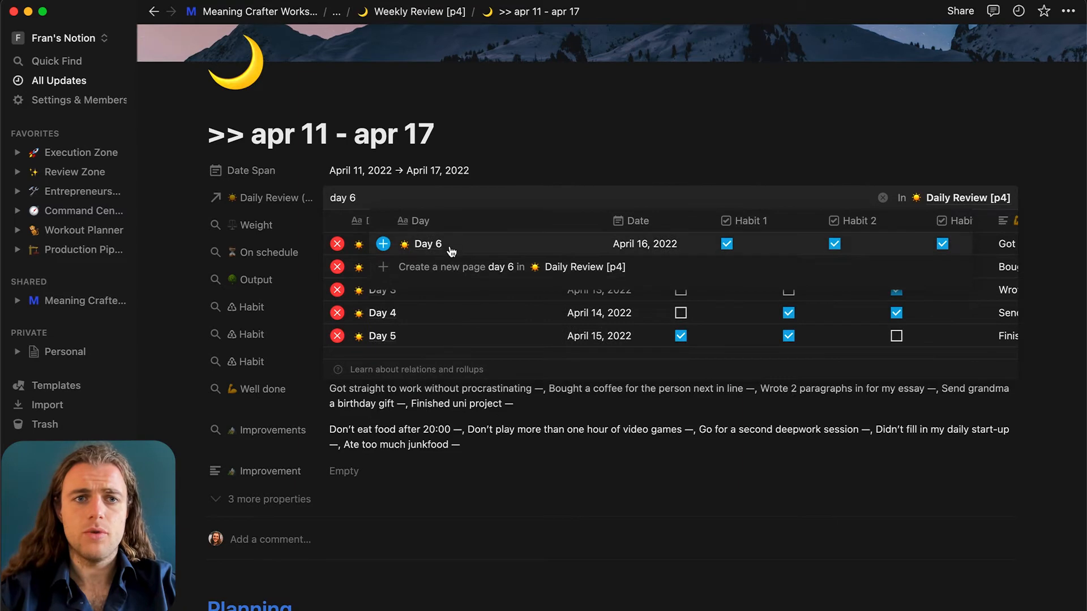
click(438, 244)
text(day 7)
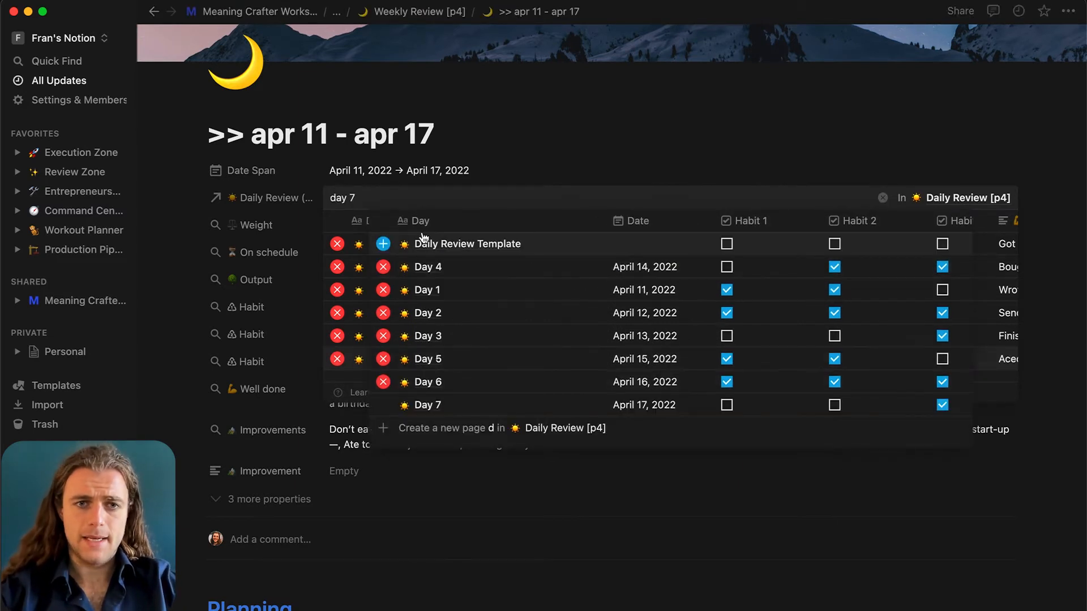
click(447, 247)
click(573, 148)
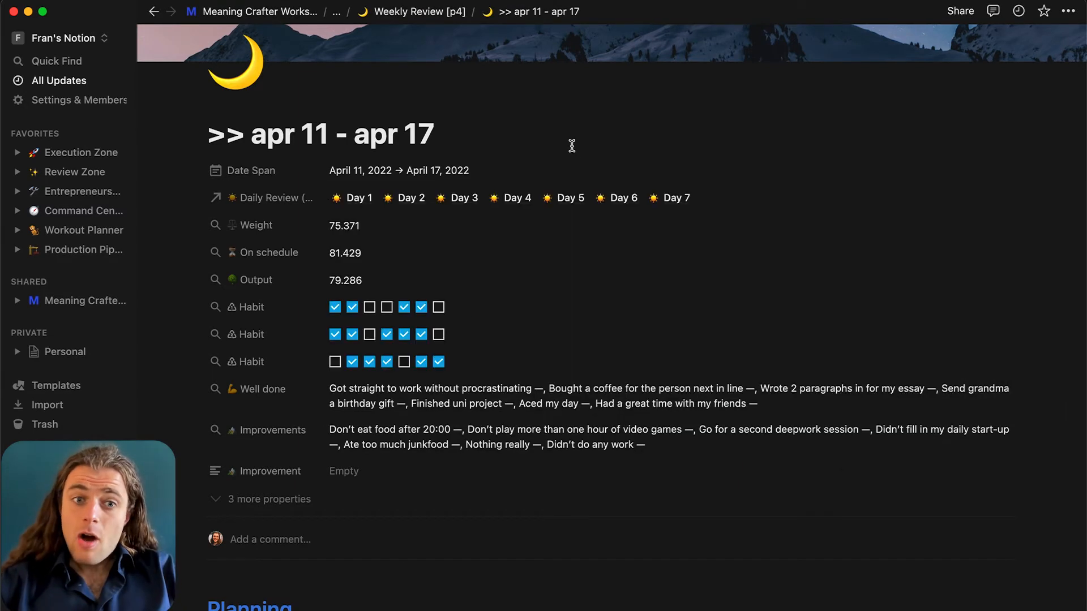
Show the weekly entry's hidden properties and add a new property of type Rollup below them.
scroll(467, 351, down, 1)
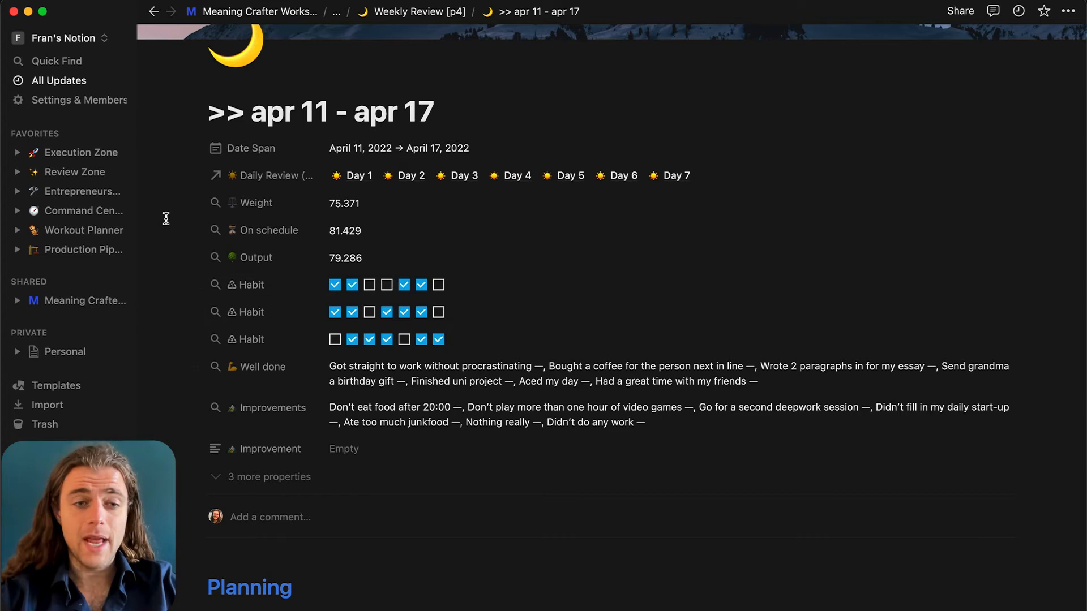
scroll(186, 318, down, 1)
scroll(188, 319, up, 1)
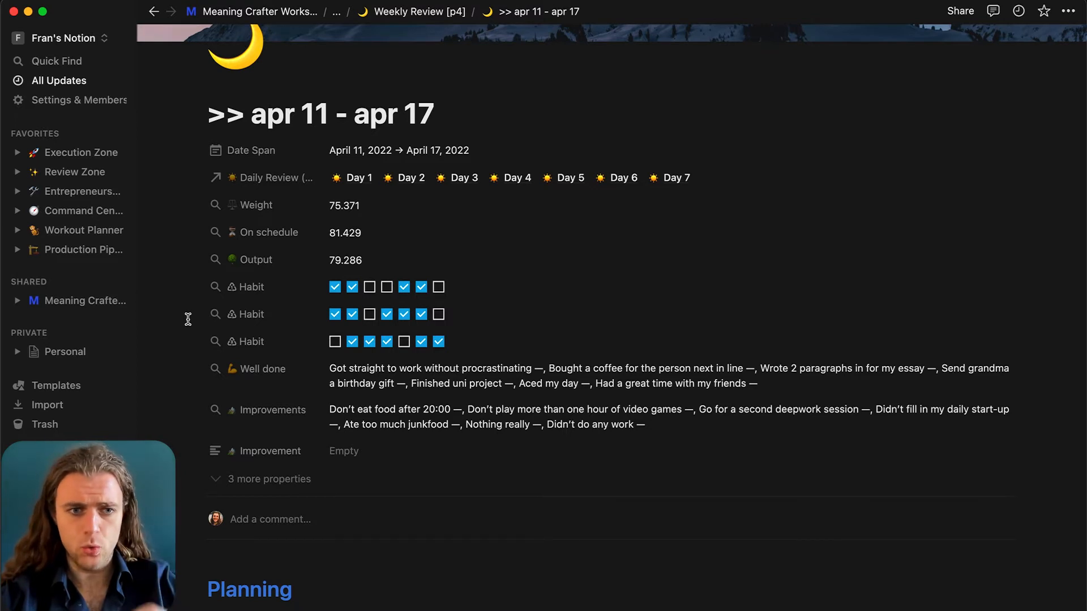
click(271, 481)
scroll(249, 492, down, 3)
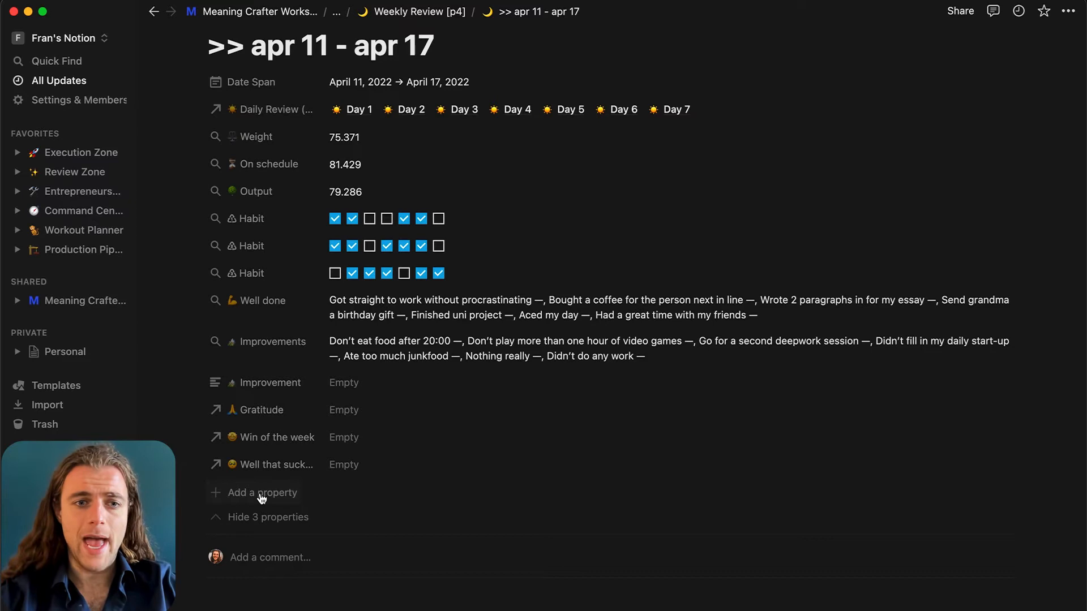
click(262, 496)
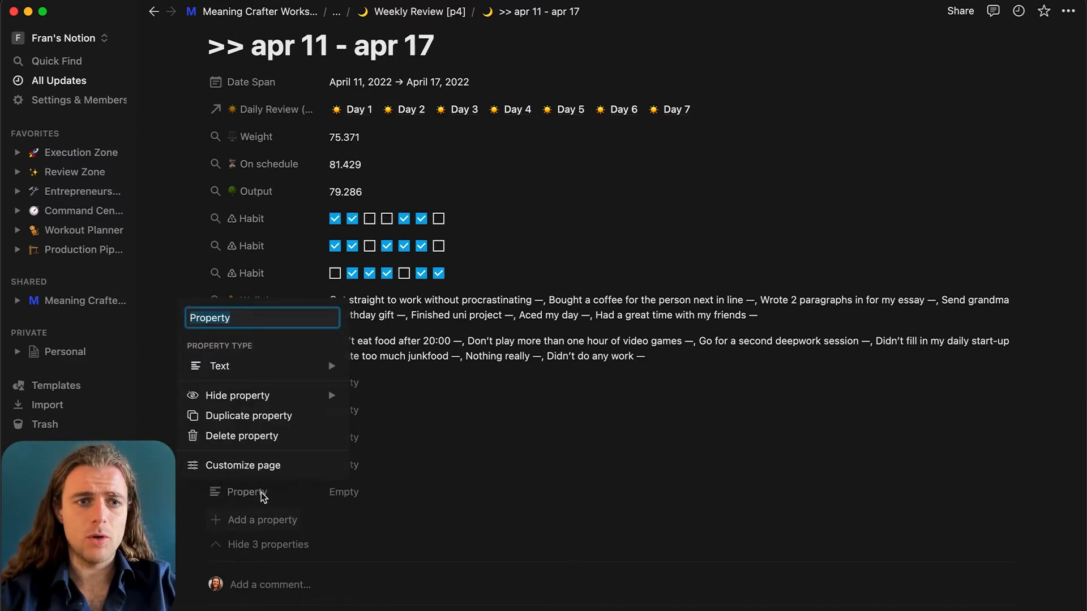
mouse_move(267, 366)
scroll(411, 405, down, 3)
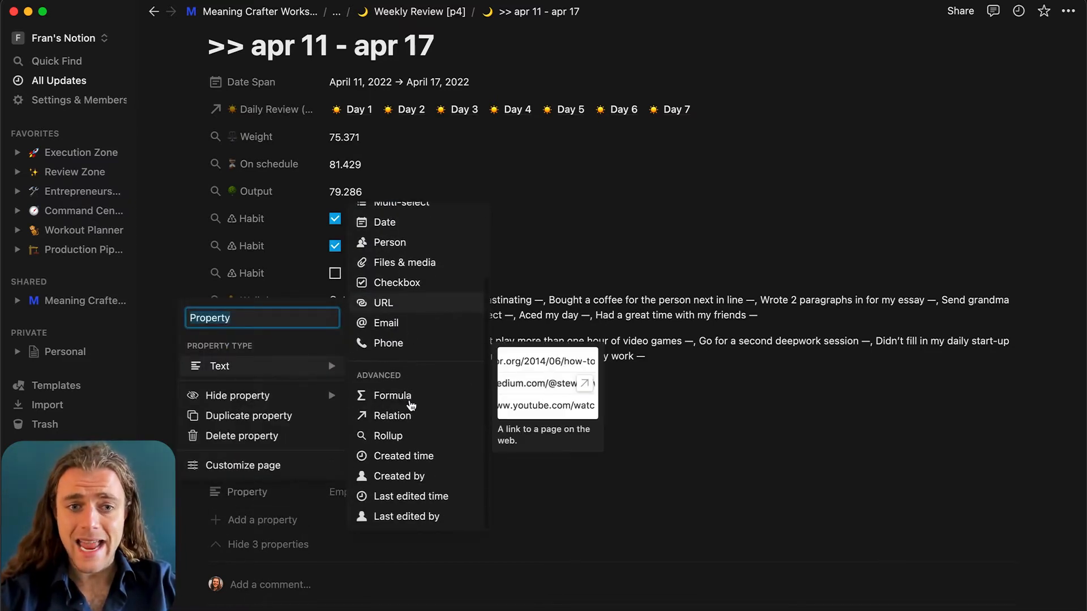
click(415, 441)
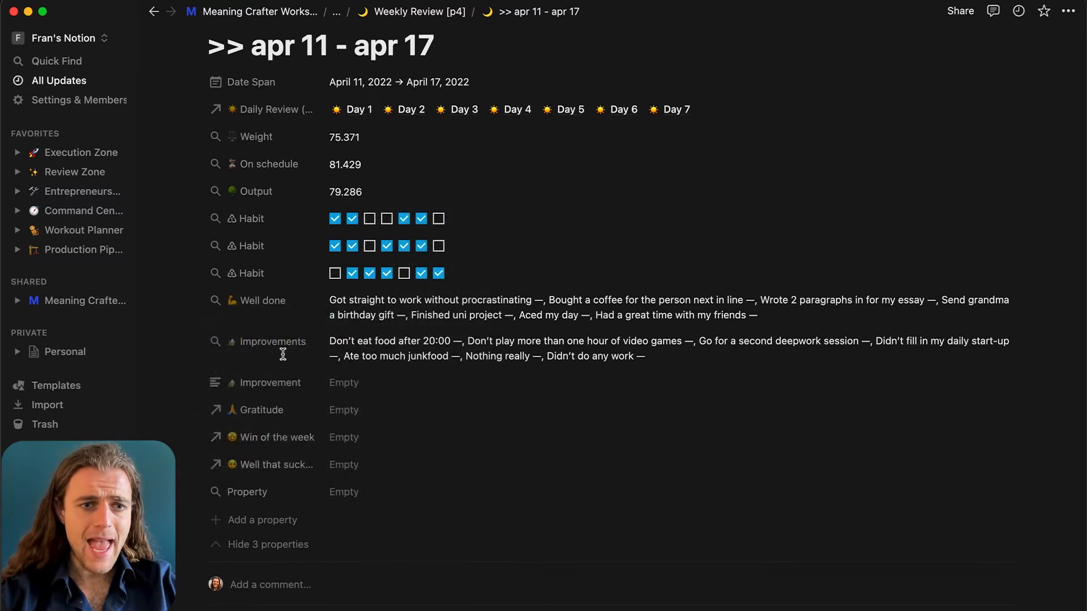
Configure the new rollup to use the Daily Review (DB) relation and display its Weight property.
click(355, 499)
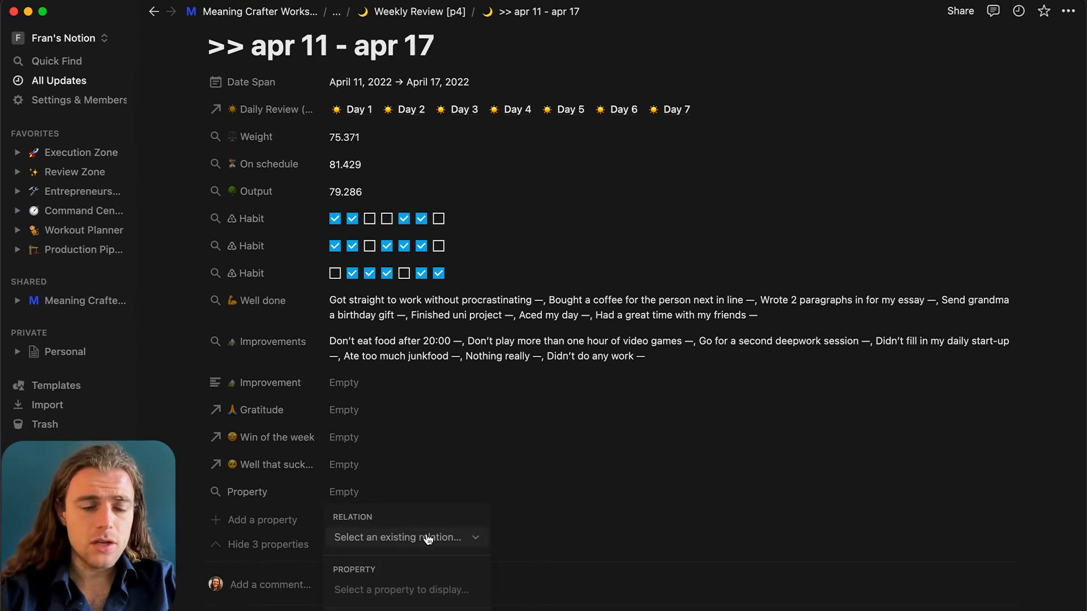
click(454, 541)
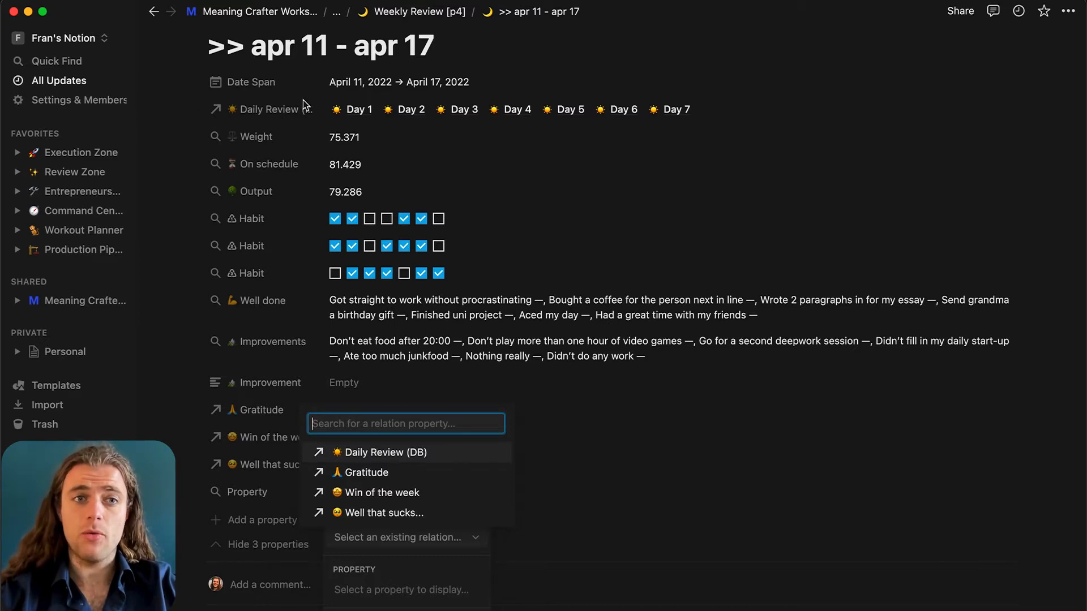
click(417, 453)
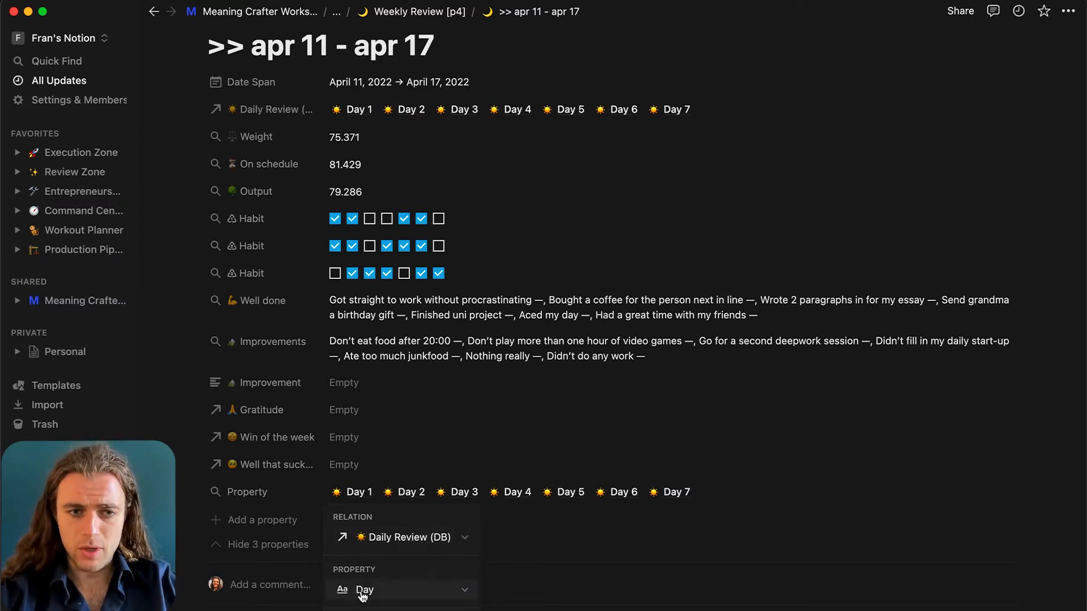
click(462, 601)
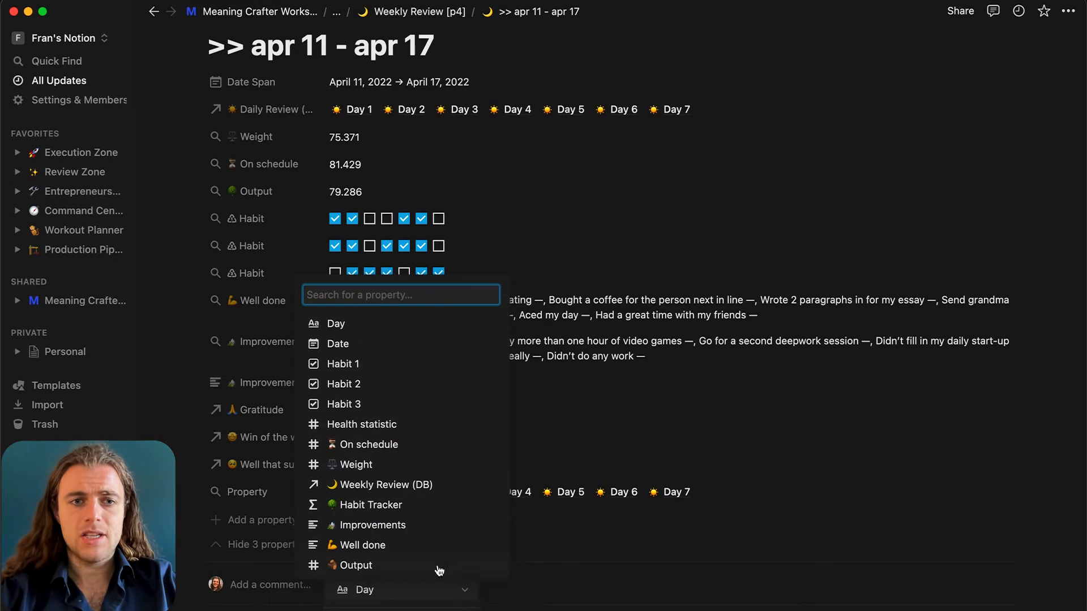
click(383, 465)
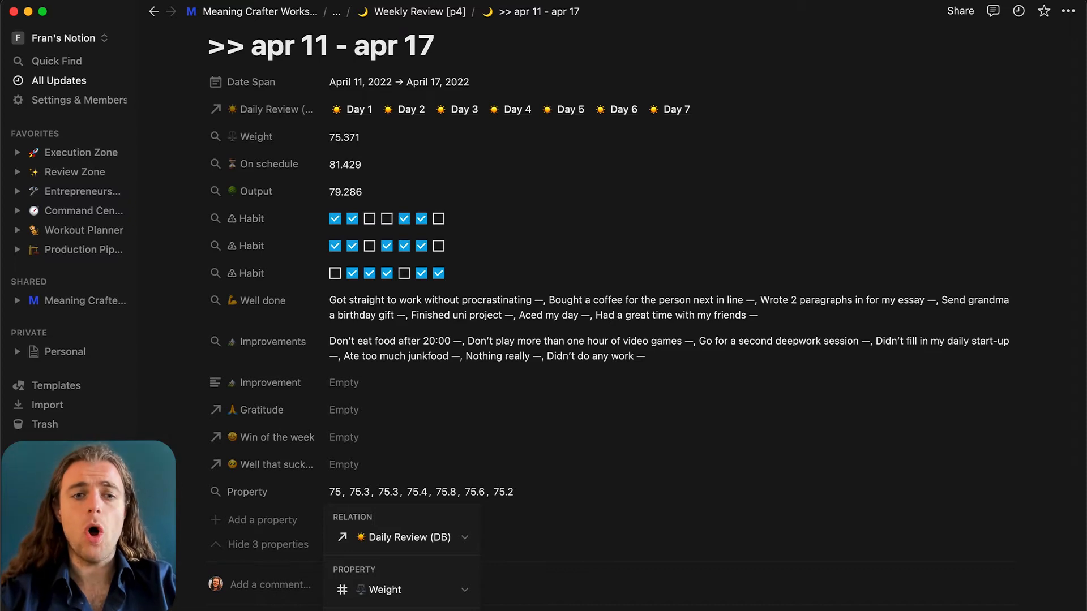
click(443, 482)
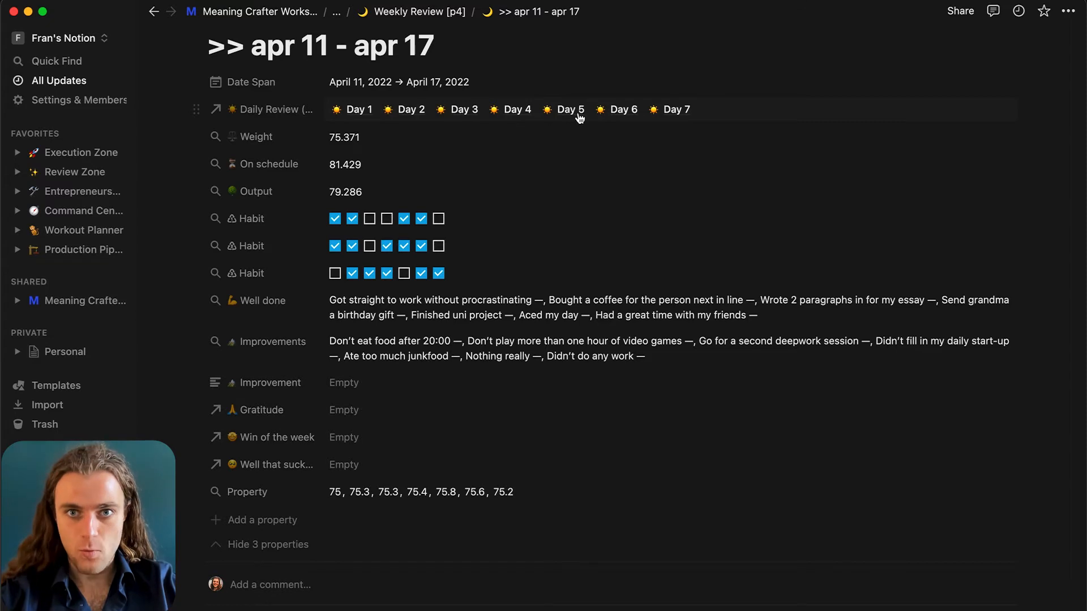
Unlink Day 7 from the Daily Review relation to test the rollup, and undo the removal.
click(701, 118)
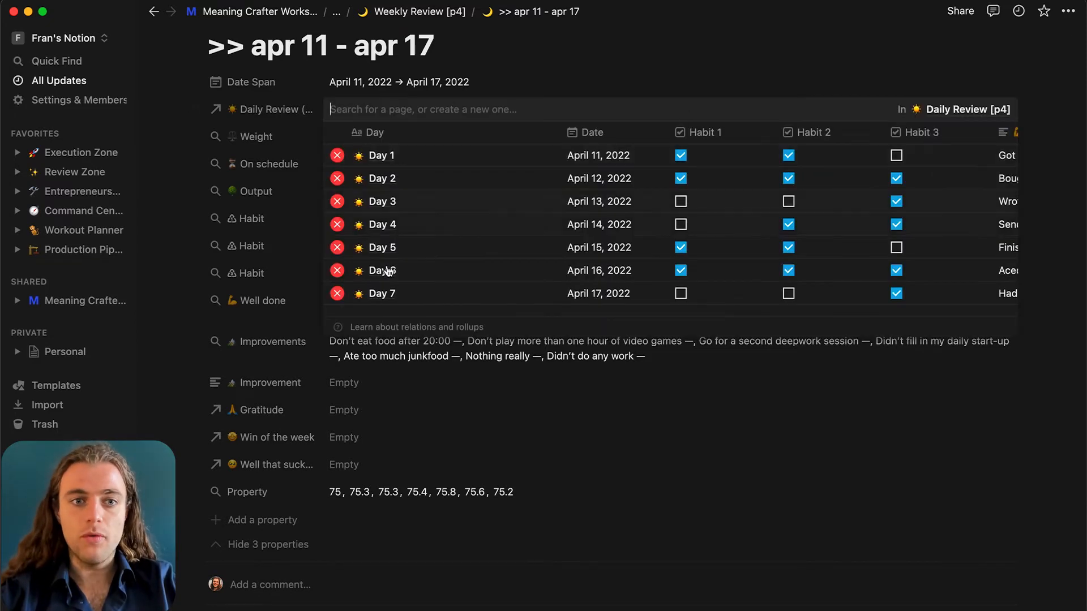
click(336, 294)
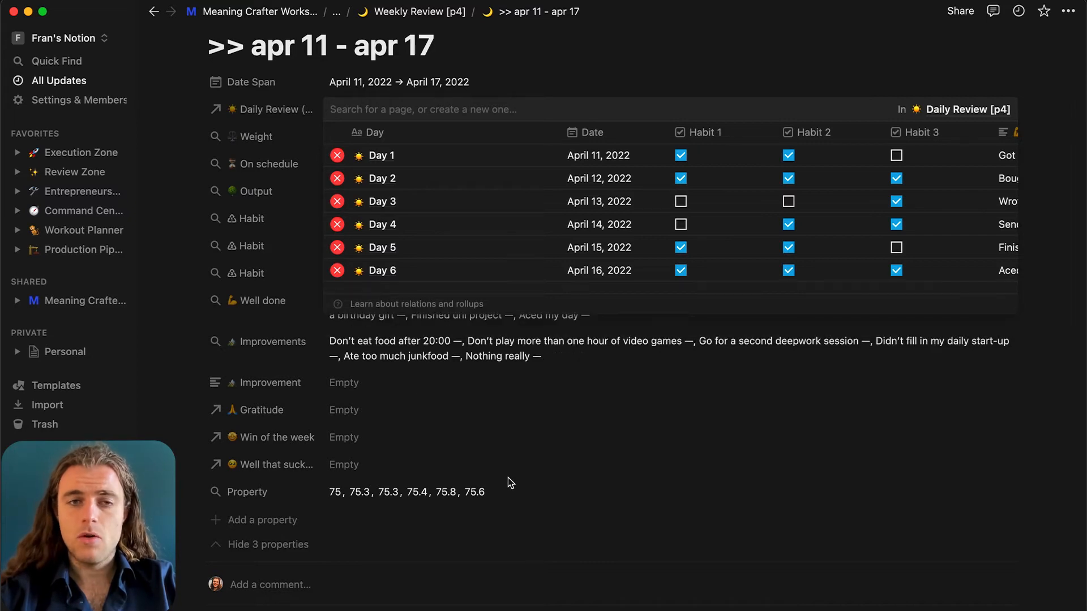
click(526, 376)
key(super+z)
Examine the Weight values inside the linked Day 7, Day 5 and Day 2 daily reviews, and return to the weekly entry.
click(680, 116)
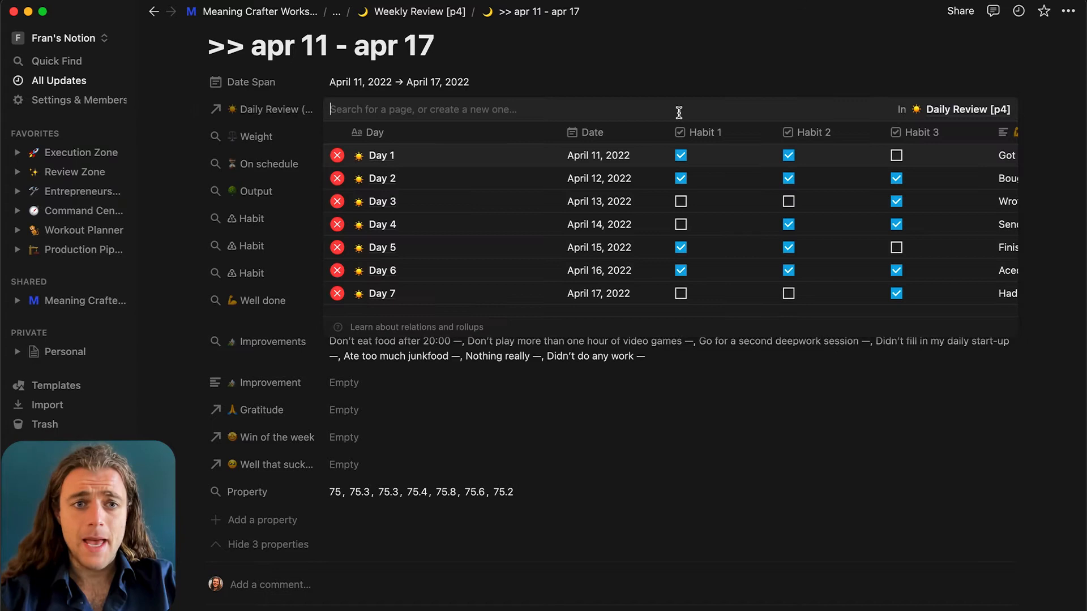
click(384, 296)
scroll(385, 297, down, 3)
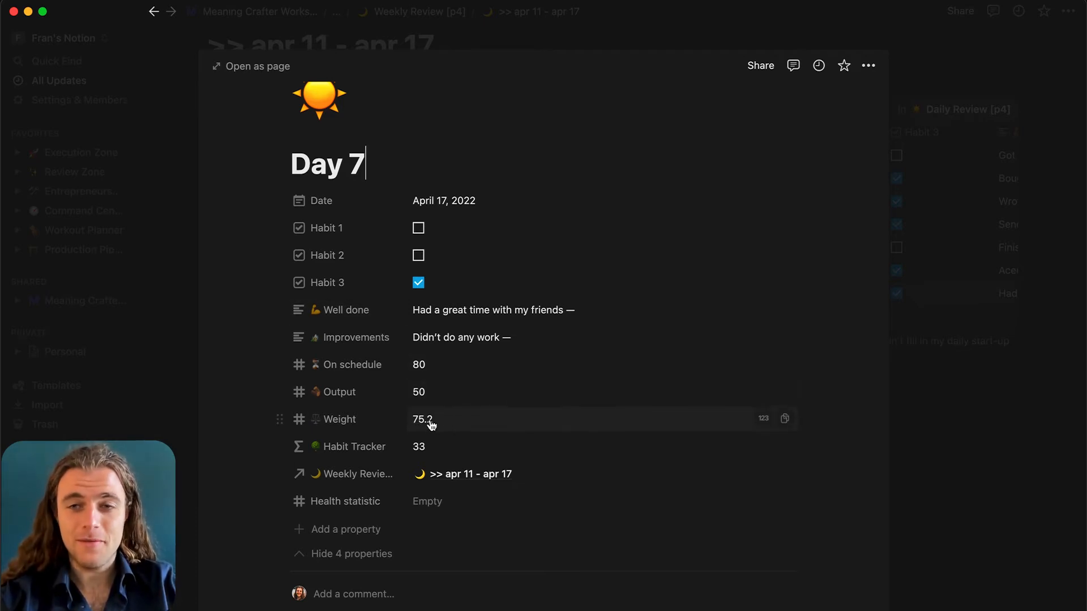
click(909, 246)
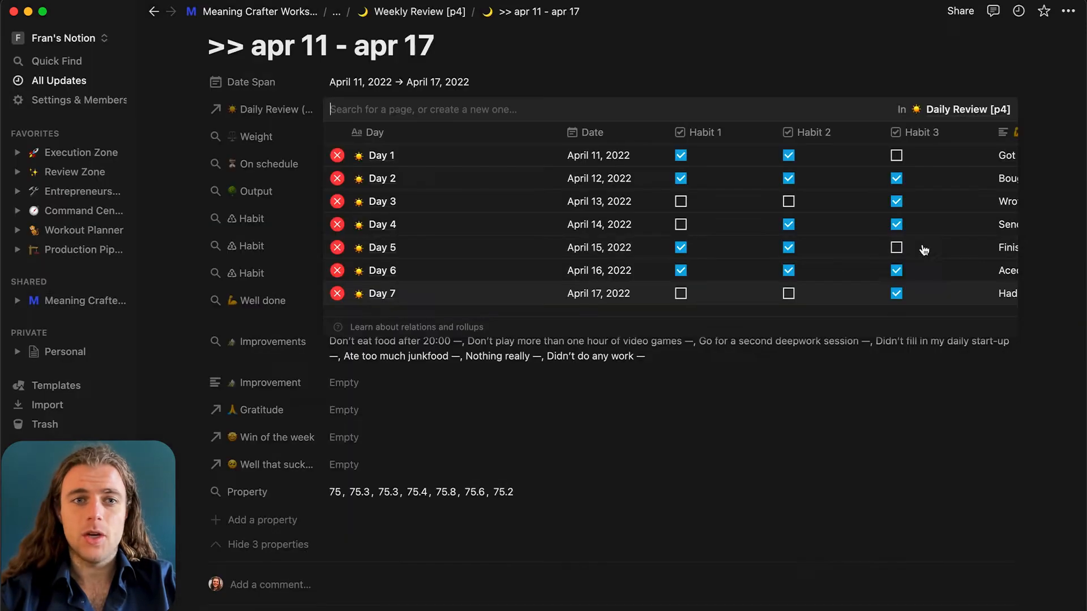
click(389, 248)
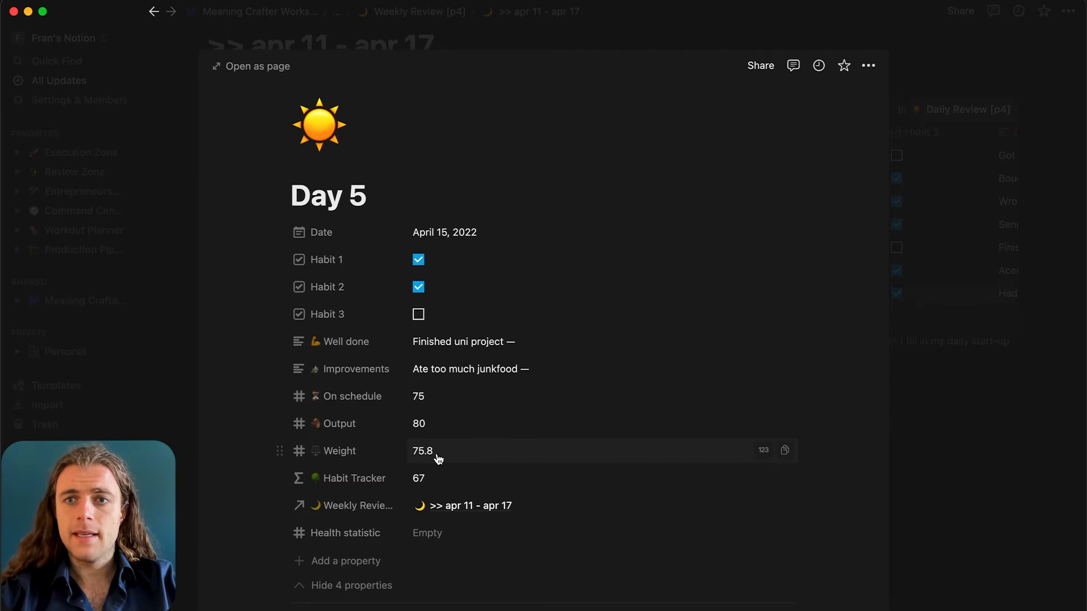
click(954, 245)
click(387, 180)
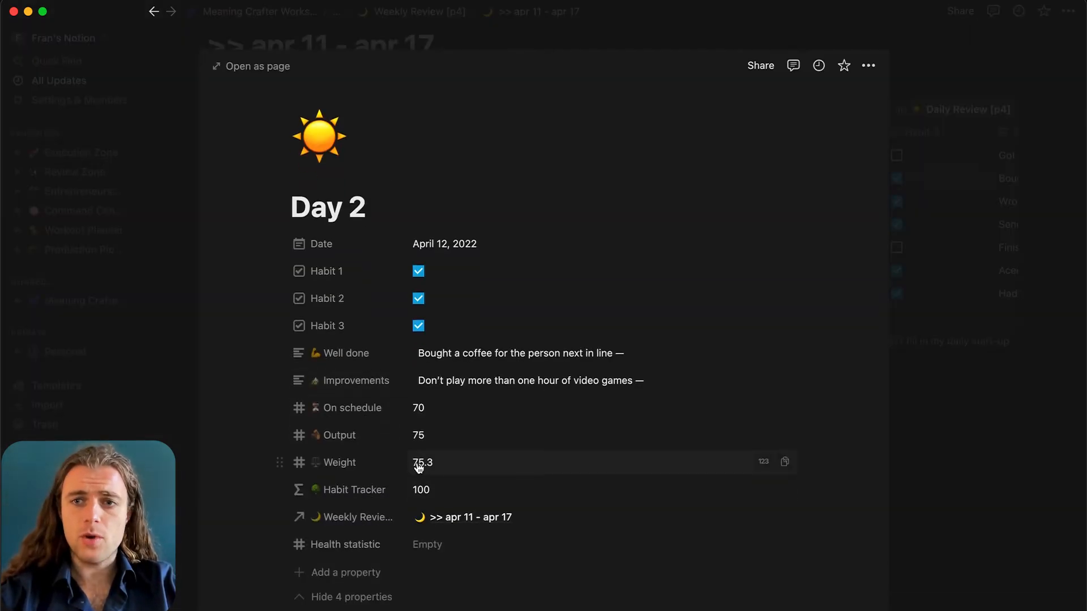
click(908, 257)
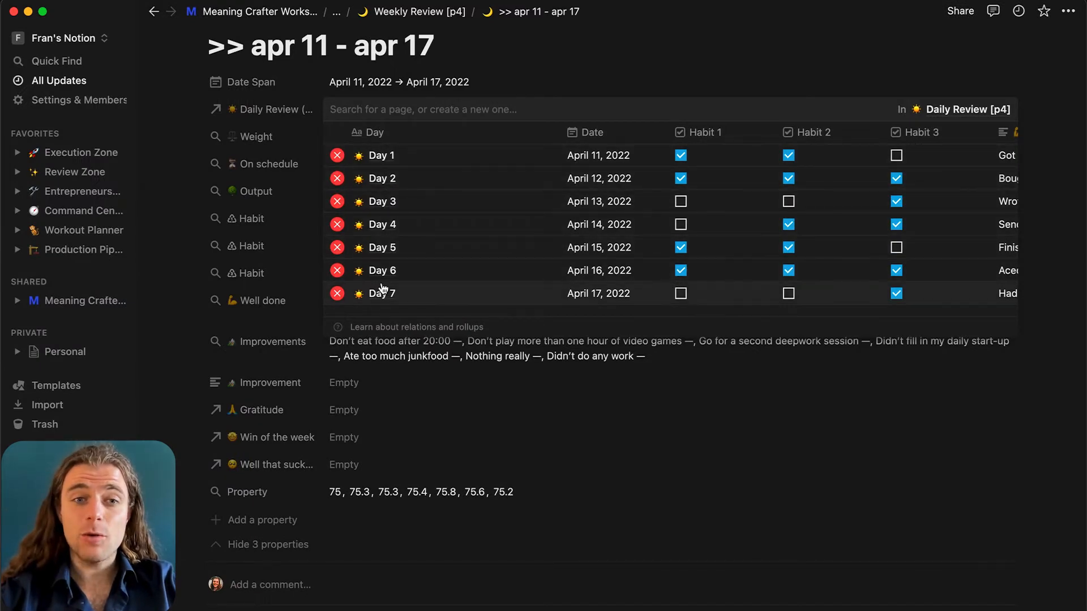
click(462, 449)
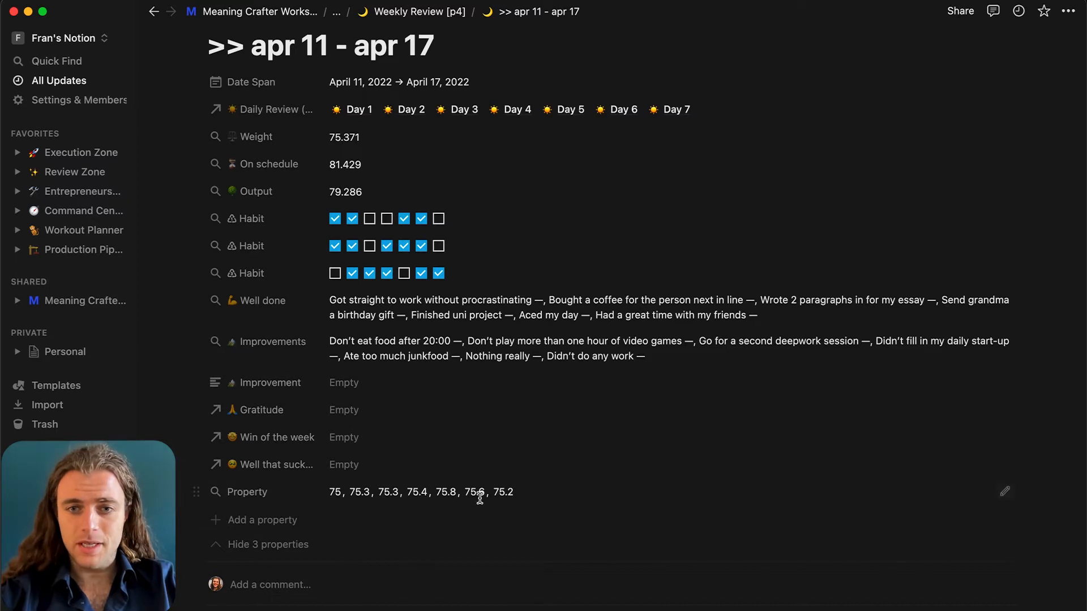
Set the new Weight rollup to calculate the Average of the linked daily reviews.
click(1005, 492)
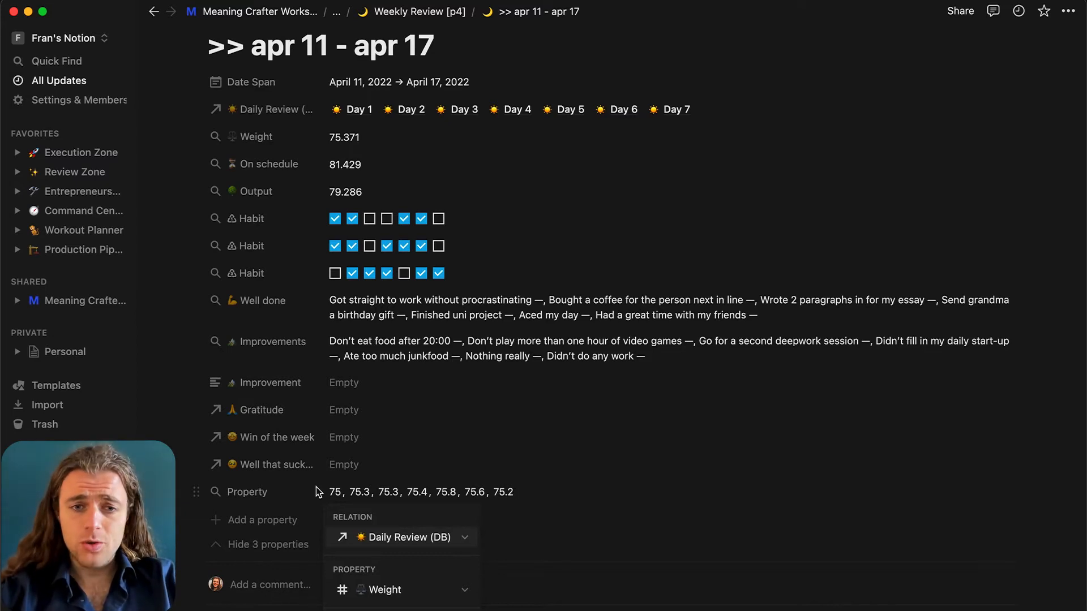
click(399, 610)
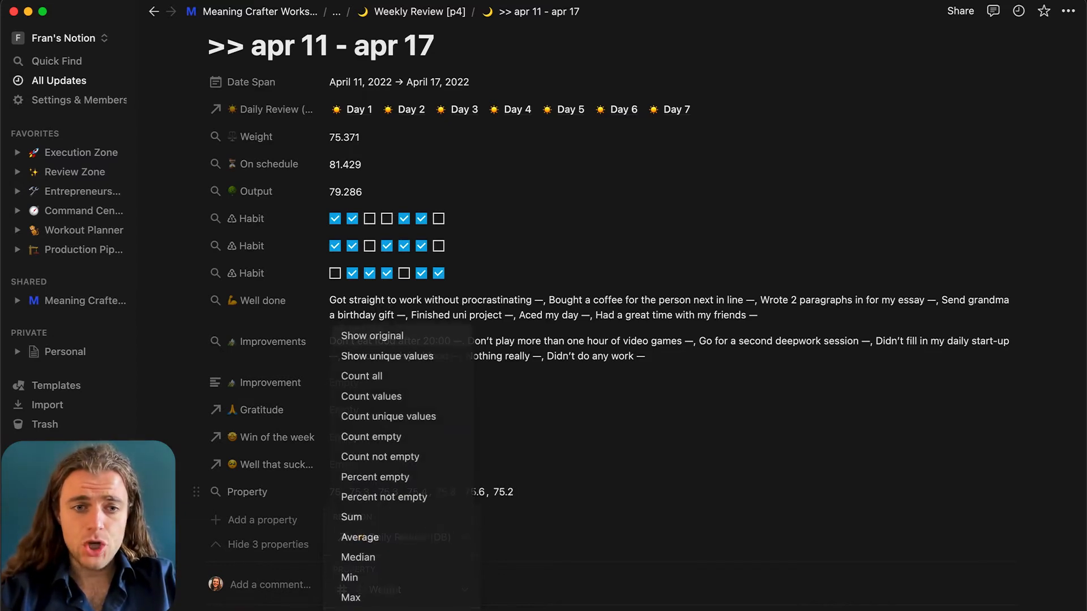
click(387, 545)
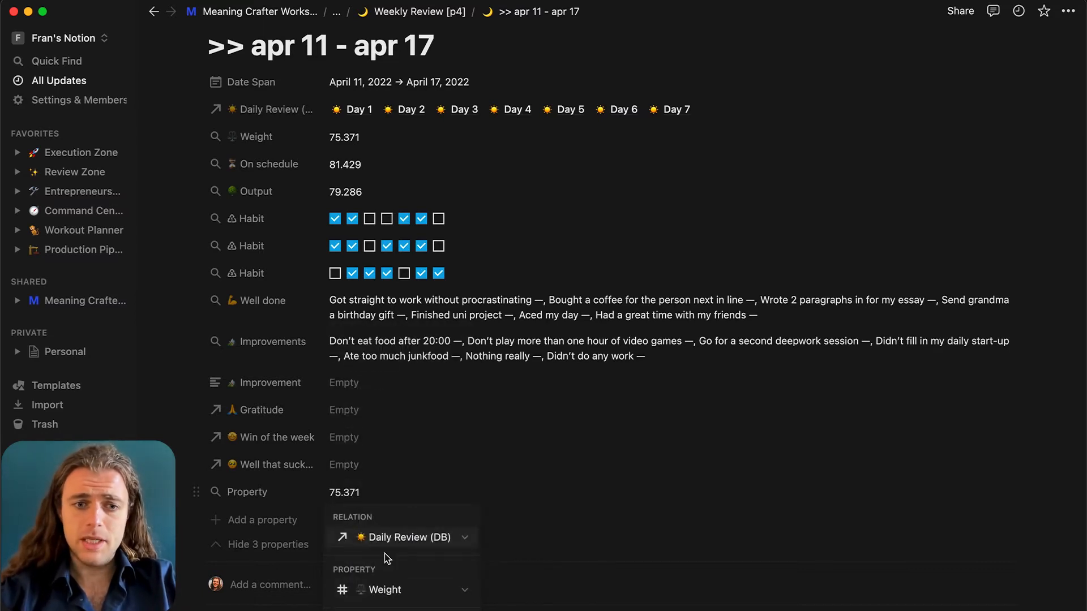
click(431, 446)
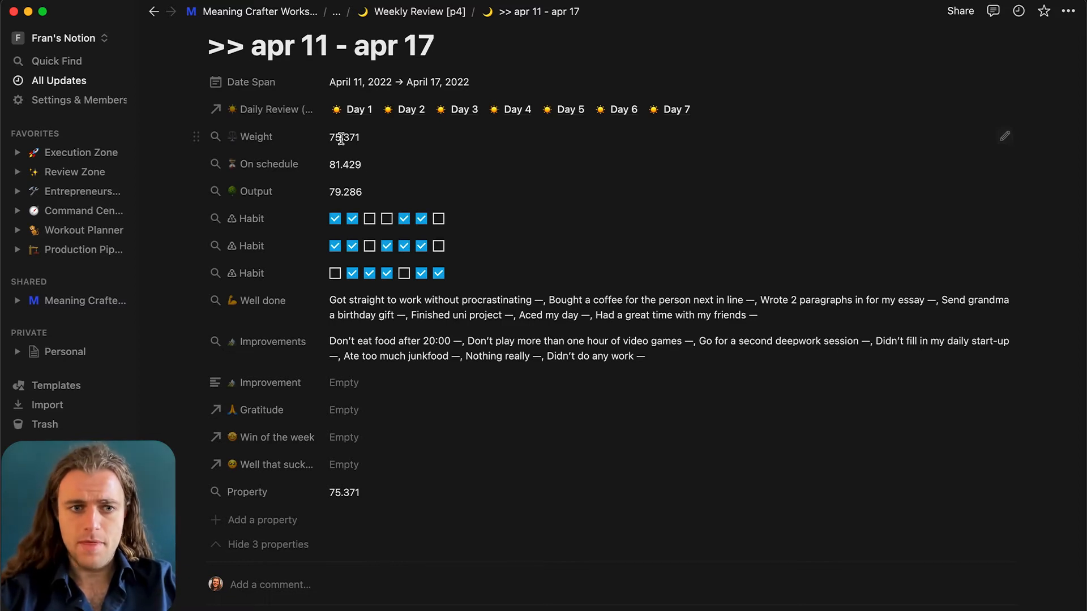
Delete the test rollup named Property from the weekly entry.
click(199, 492)
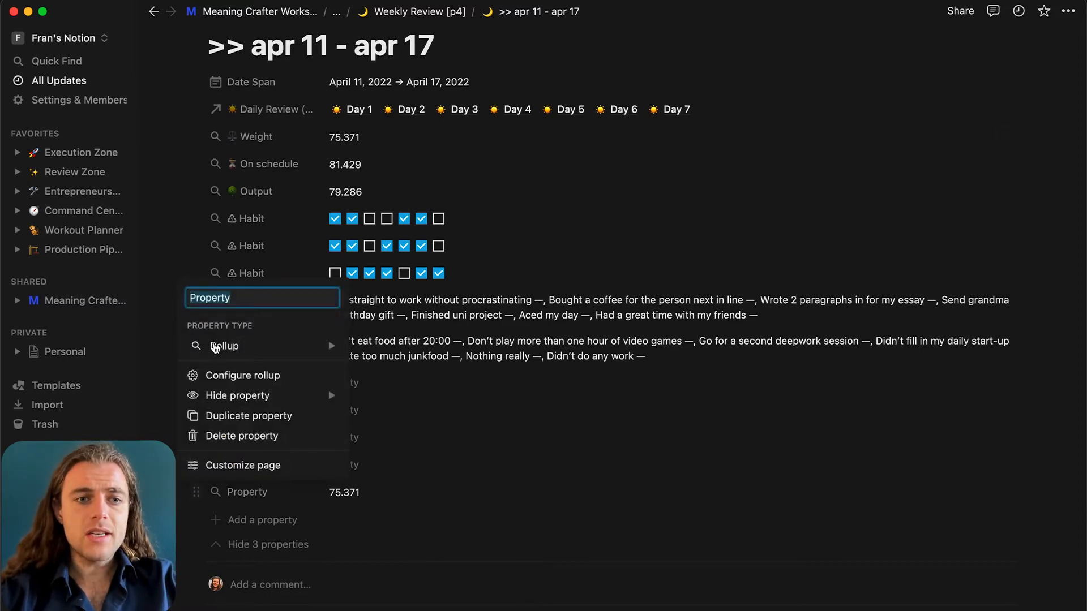
click(237, 437)
click(541, 349)
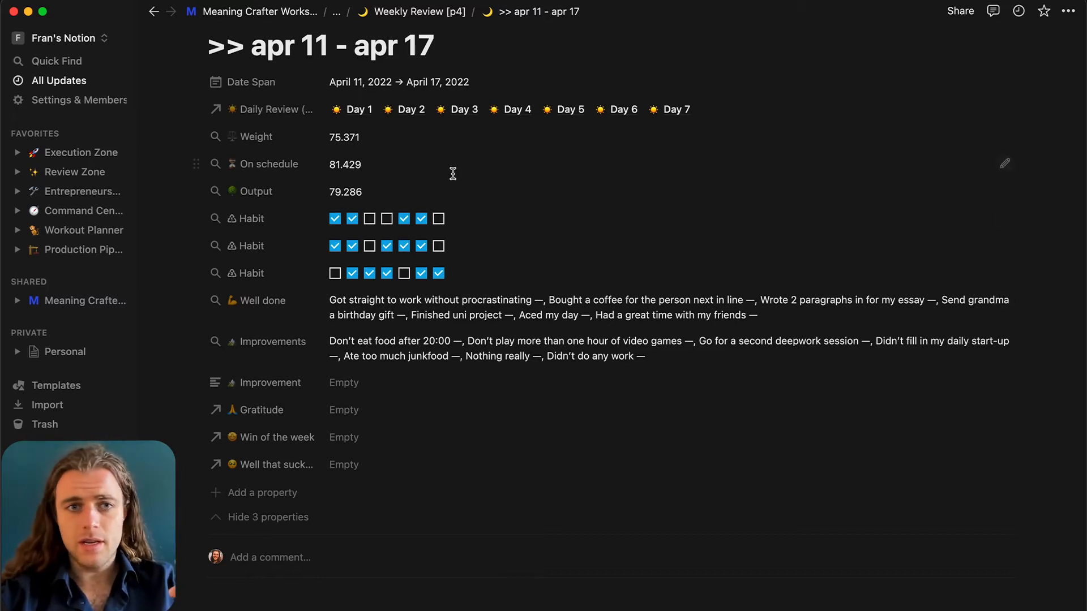
Compare the weekly Habit rollups with the habit checkboxes inside the linked Day 2, Day 1 and Day 5 daily reviews.
scroll(453, 174, up, 1)
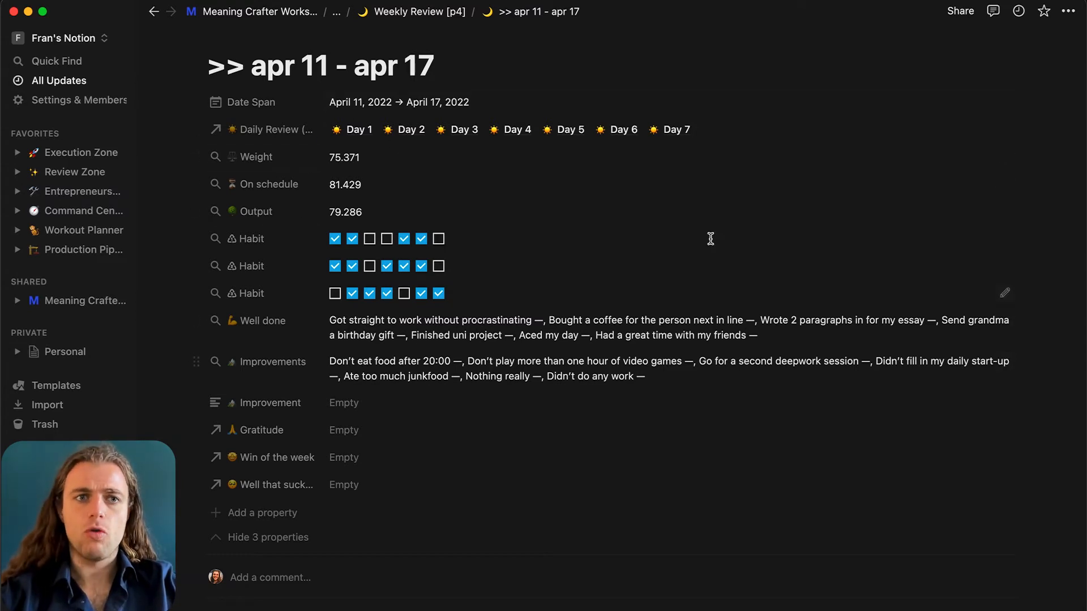
scroll(418, 341, up, 1)
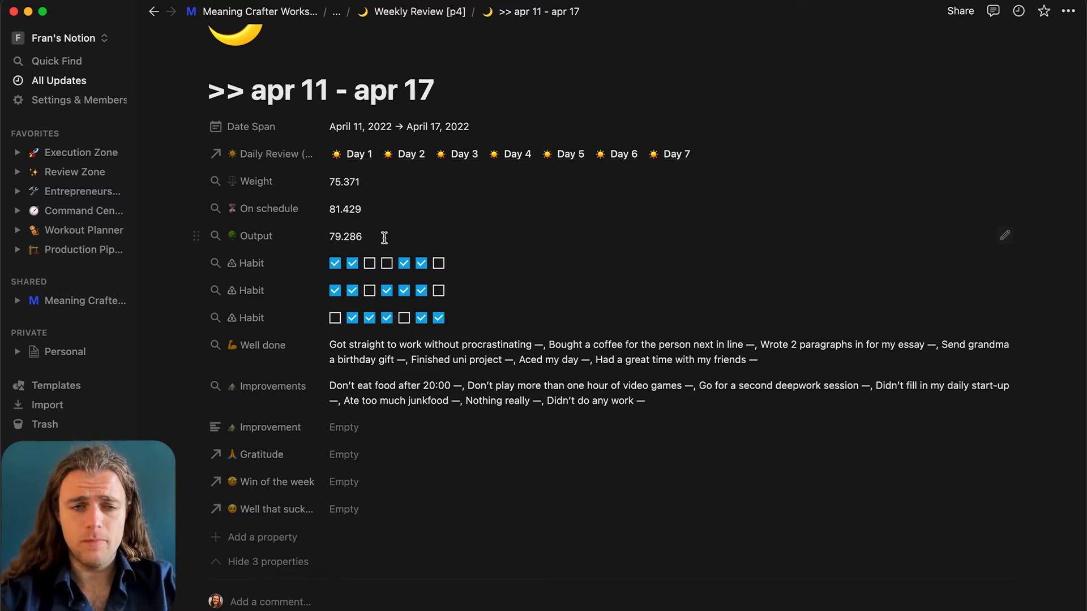
scroll(384, 238, down, 1)
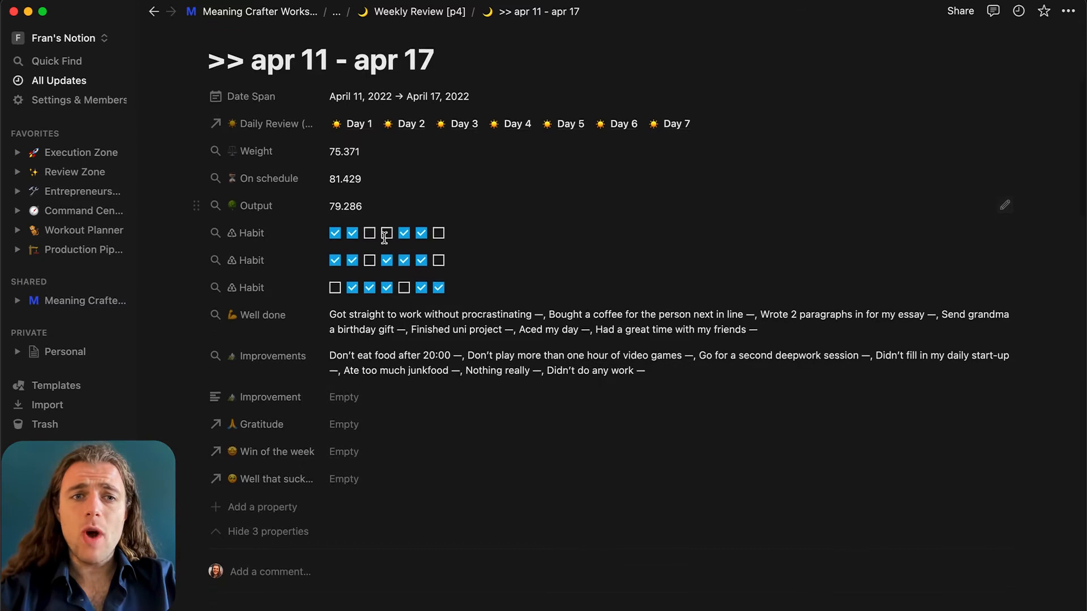
click(407, 123)
click(425, 199)
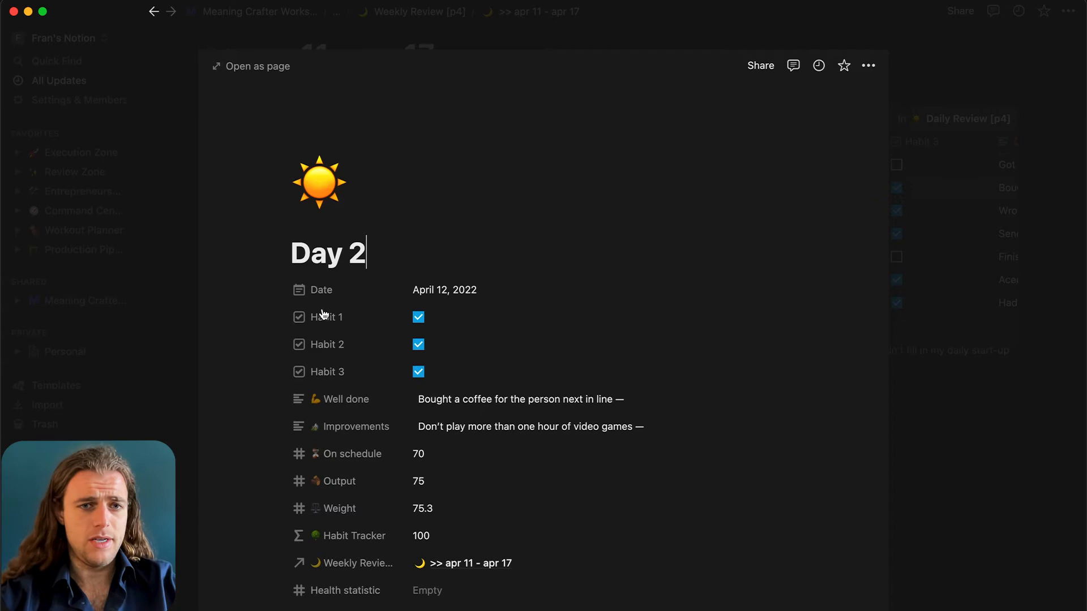
scroll(459, 330, down, 2)
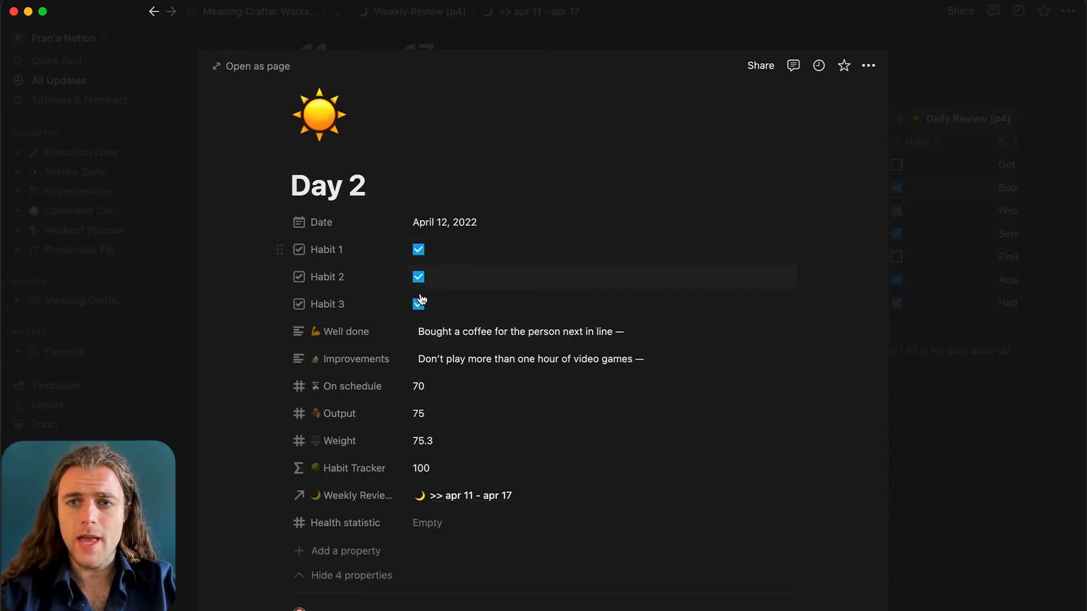
click(892, 246)
click(437, 169)
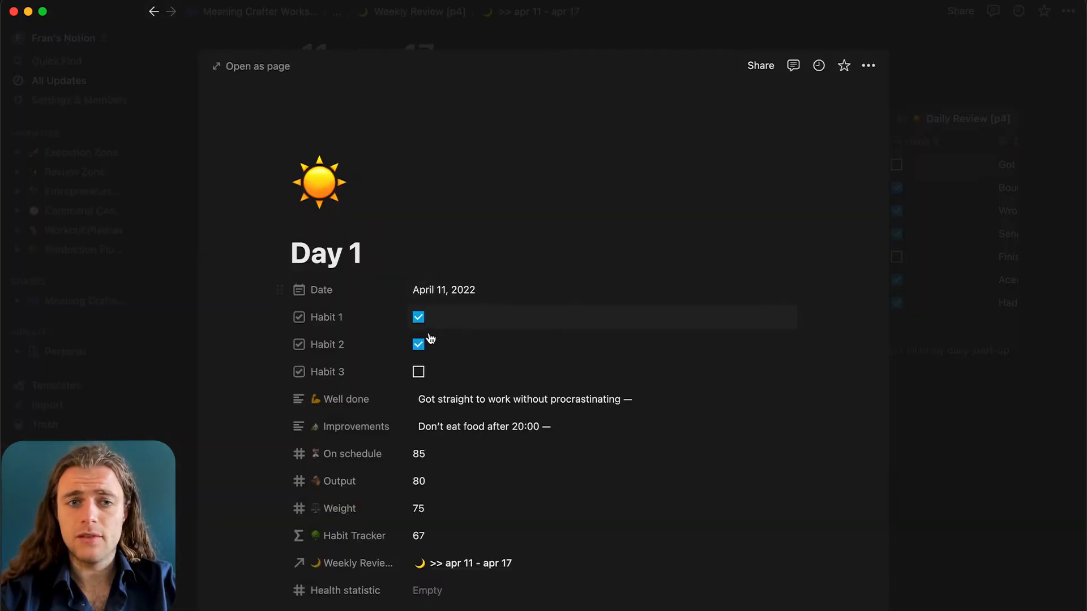
click(966, 160)
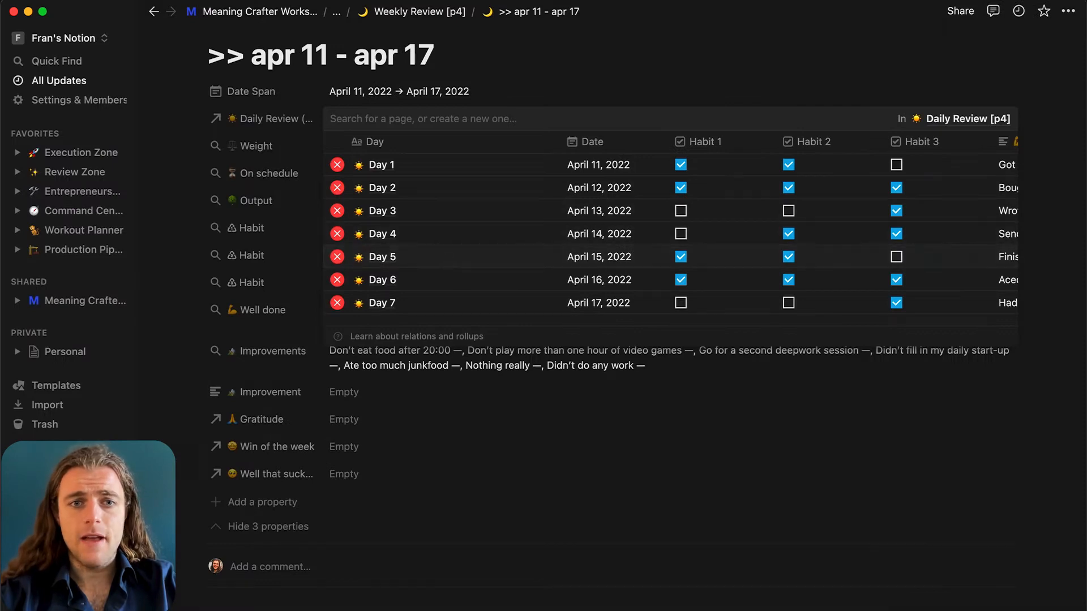
click(444, 260)
click(912, 271)
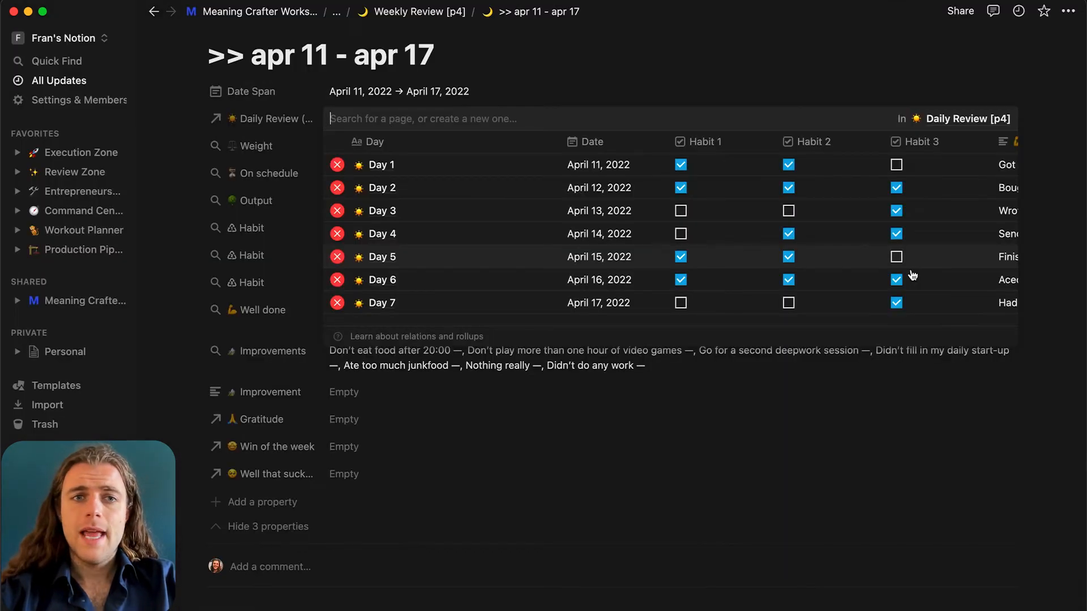
click(773, 73)
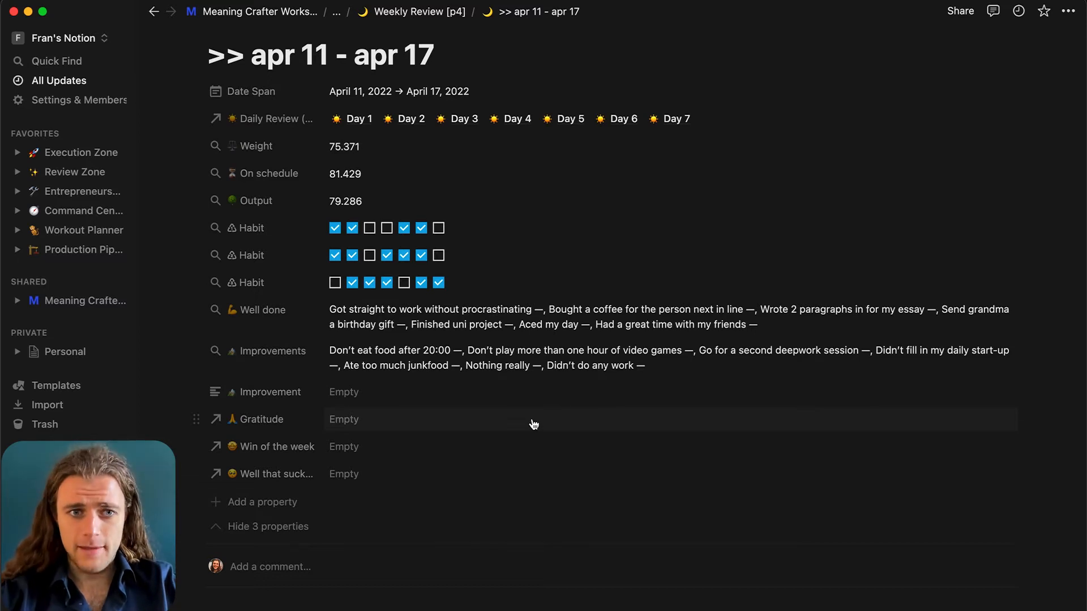
Enter "Go for that second deepwork session!" as the week's Improvement and hide the three extra properties again.
scroll(533, 425, down, 3)
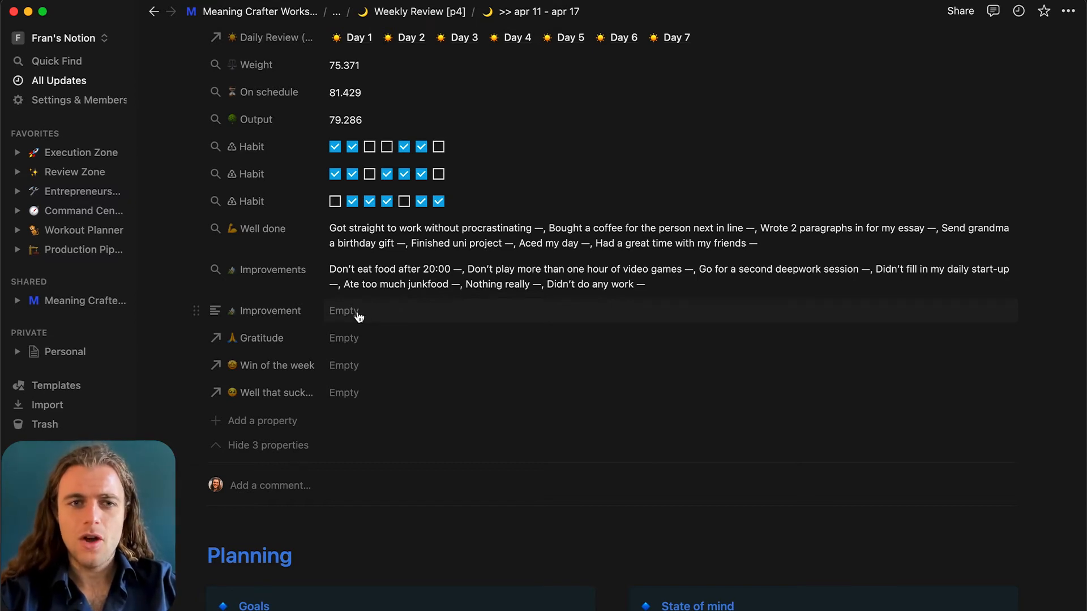
click(359, 312)
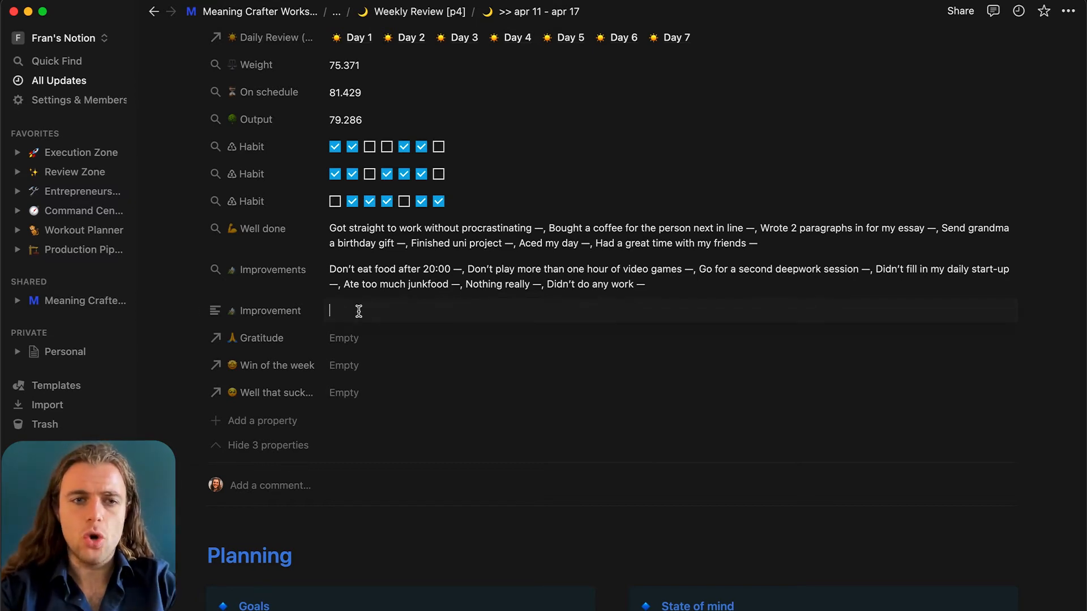
text(Go for that second deepwork session)
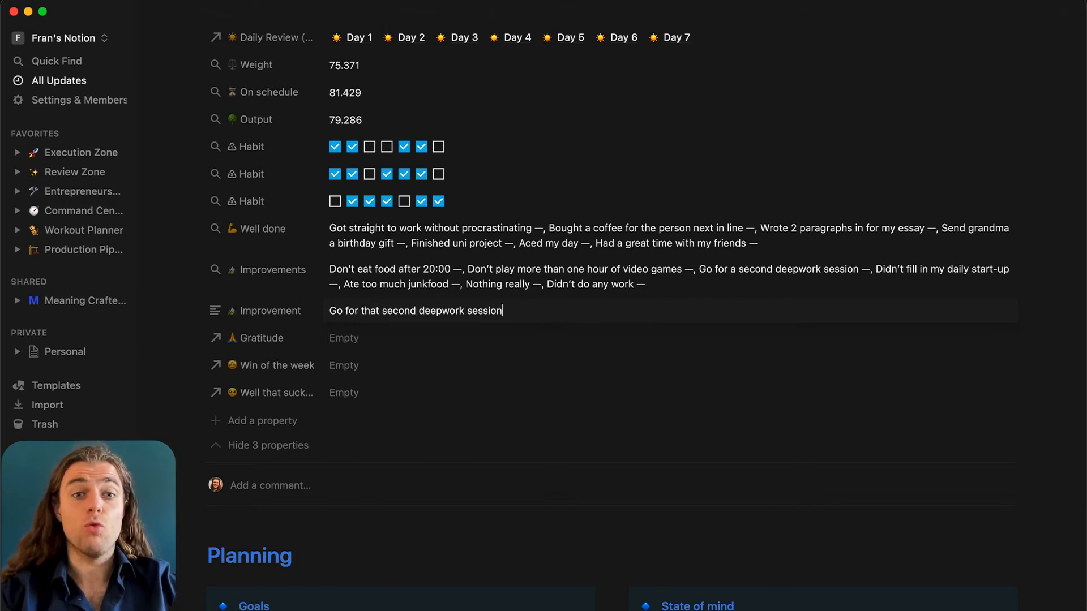
text(!)
click(565, 343)
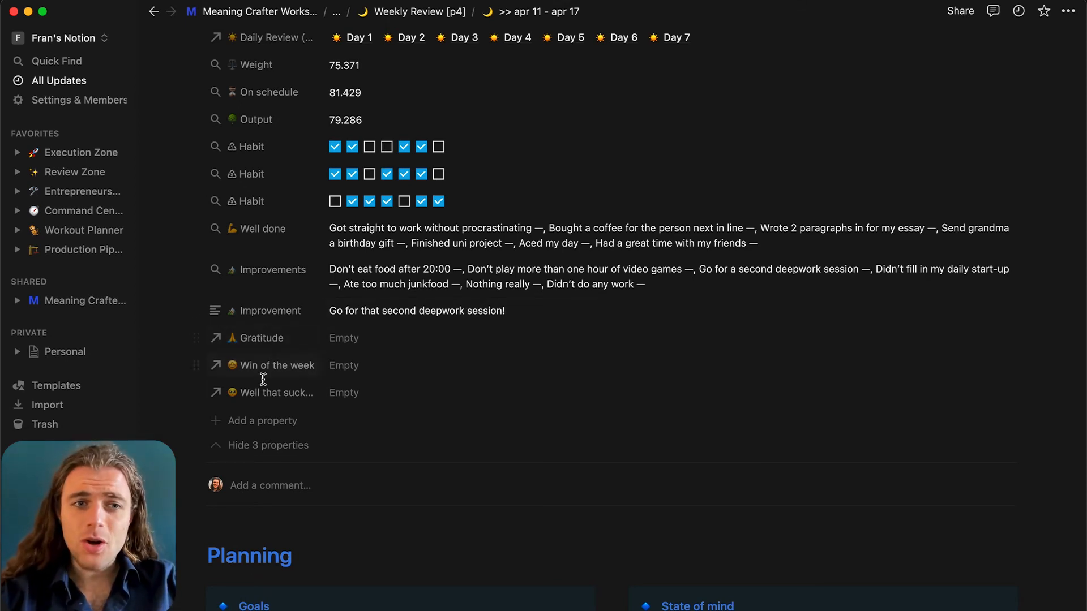
click(267, 447)
Add the nested bullet "I only wrote 350" under the thesis goal in Planning, and check off "Create landing page for website.".
scroll(450, 433, down, 3)
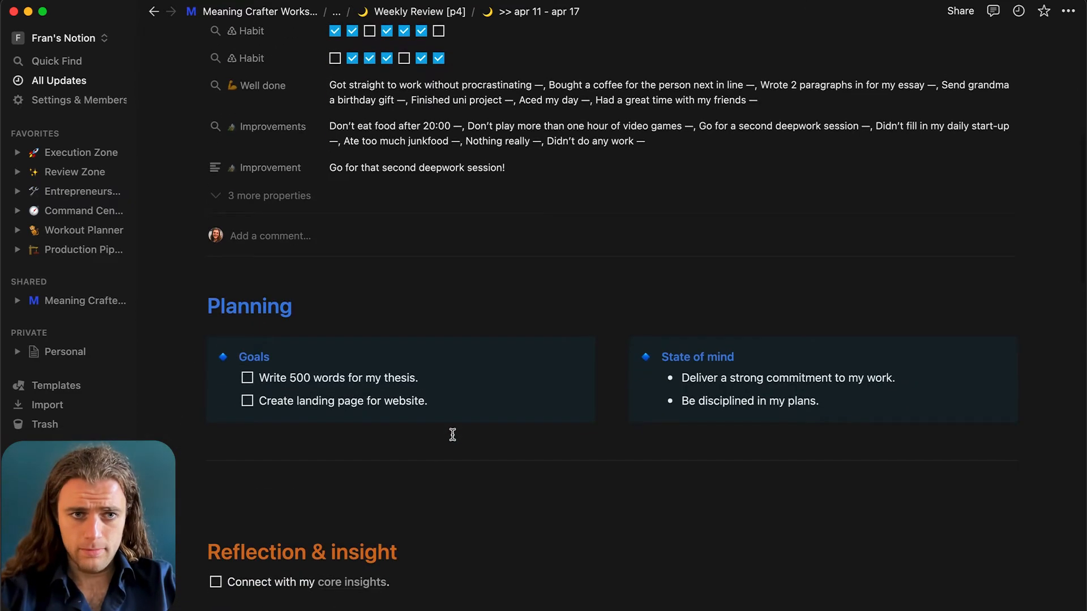
scroll(452, 435, down, 2)
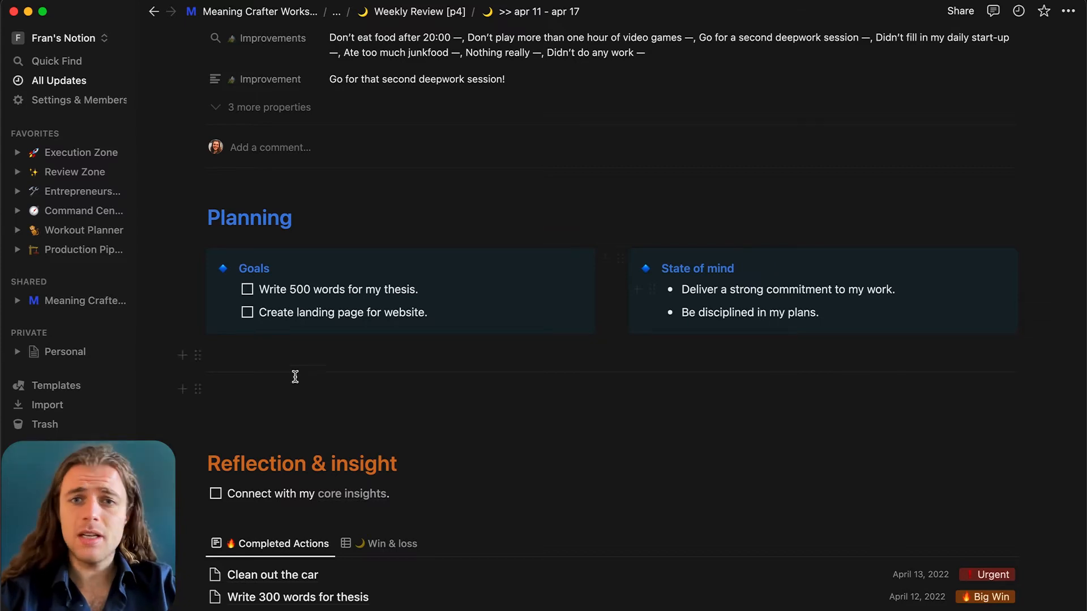
scroll(558, 365, down, 2)
scroll(558, 364, down, 1)
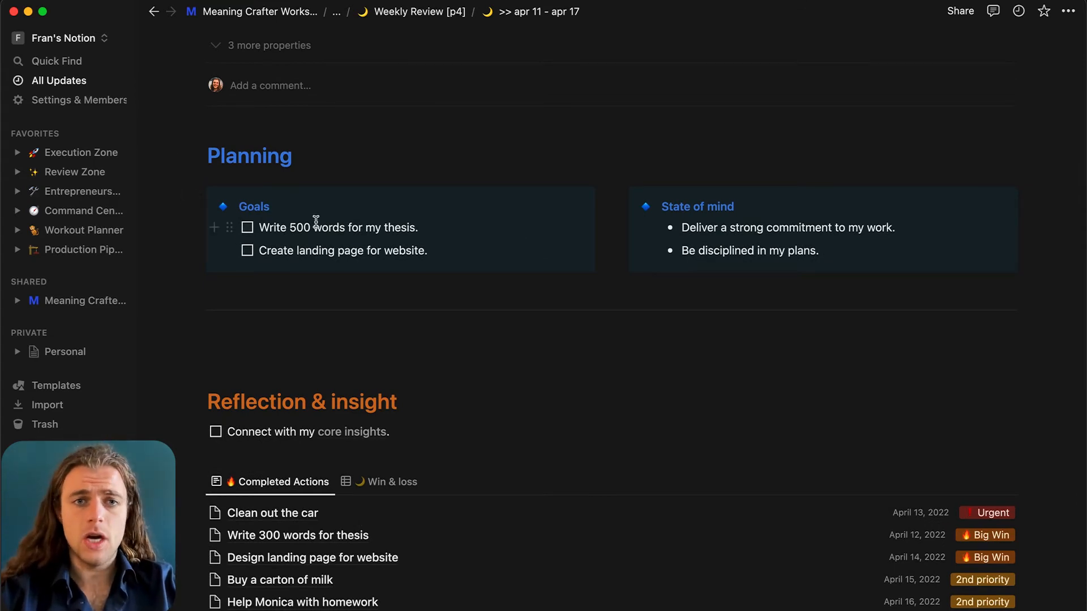
click(432, 228)
key(Return)
key(Tab)
text(- I only wrote 350)
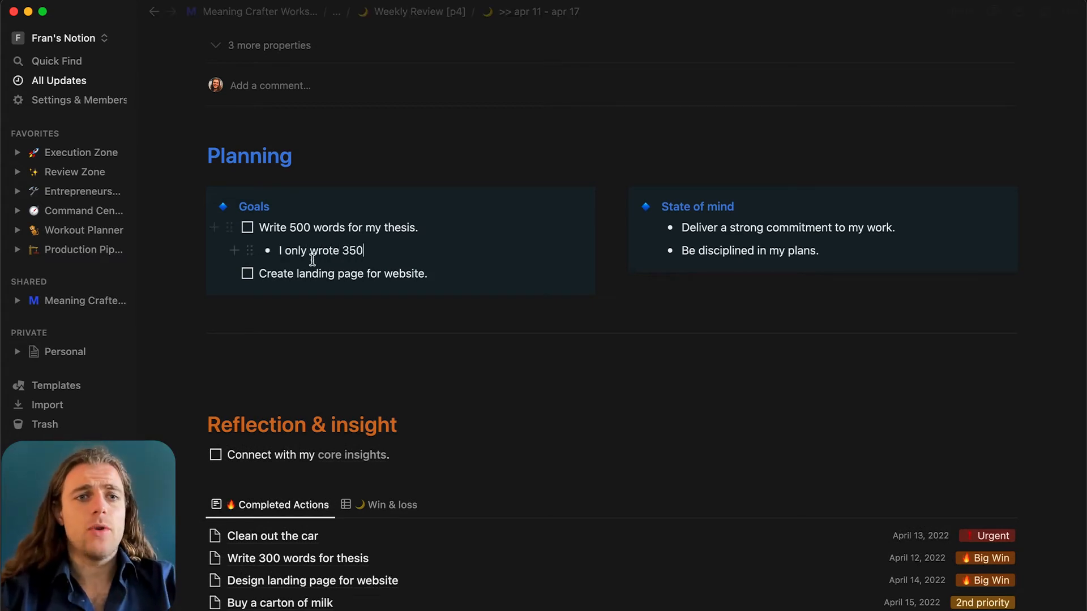
click(248, 274)
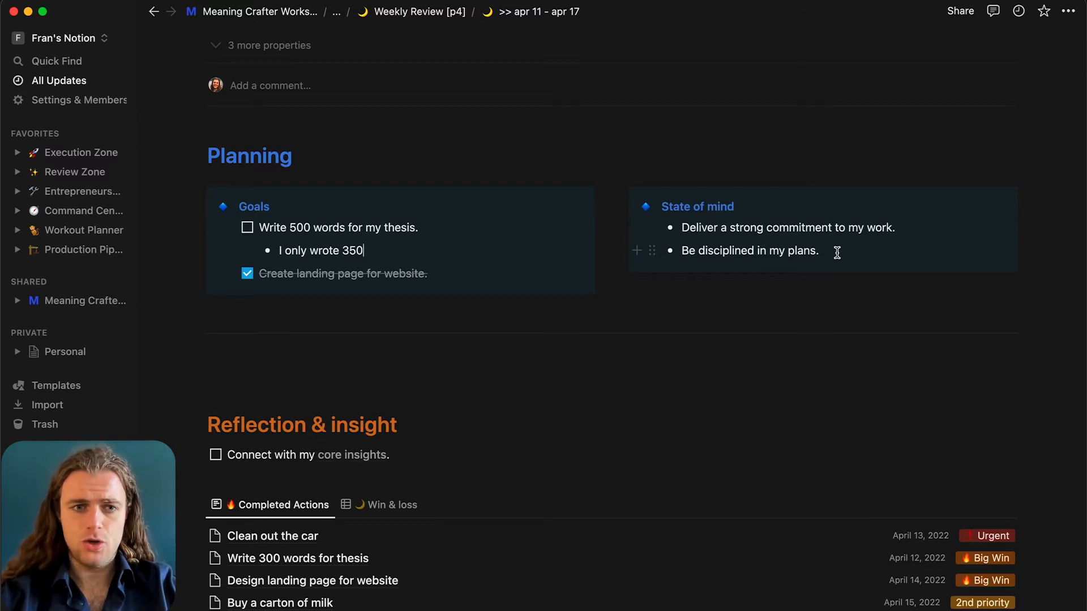
Follow the core insights link to review the Guiding Principles, and check off "Connect with my core insights" in the weekly entry.
scroll(287, 369, down, 5)
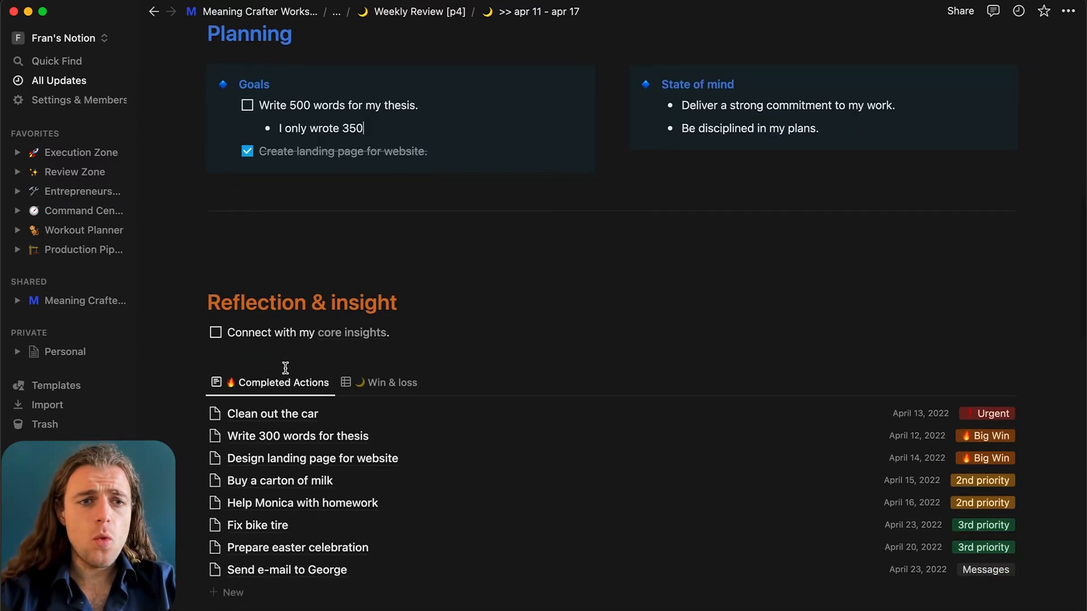
scroll(167, 348, down, 3)
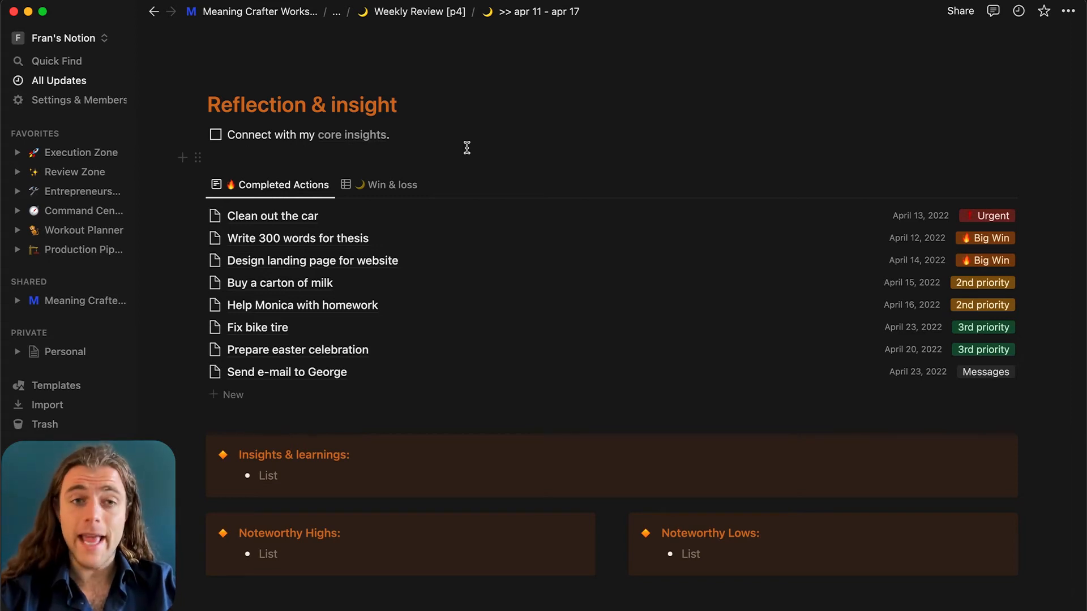
click(357, 136)
scroll(393, 379, down, 5)
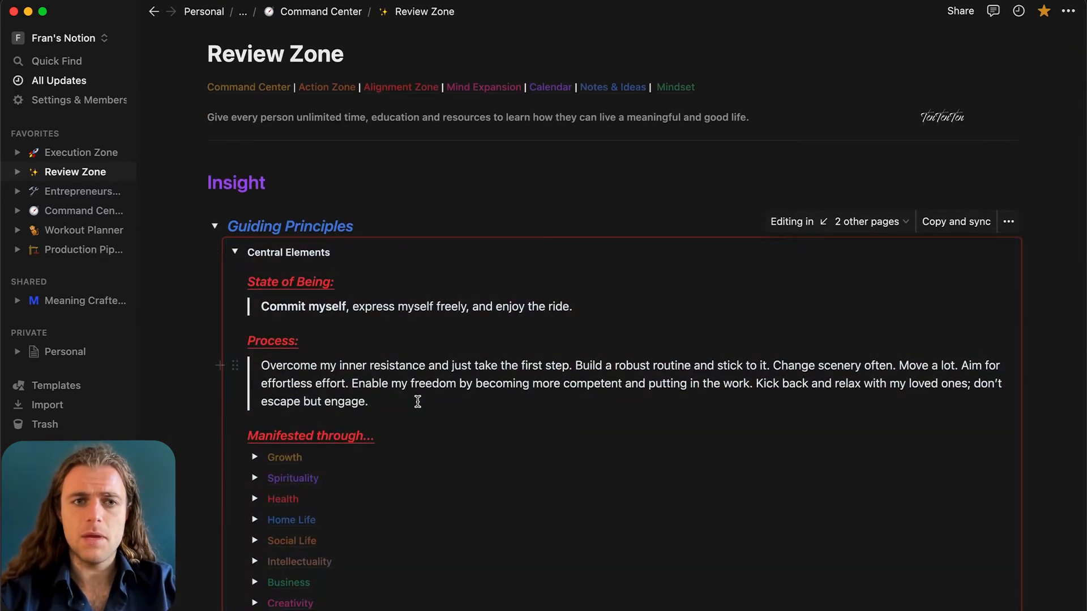
click(418, 402)
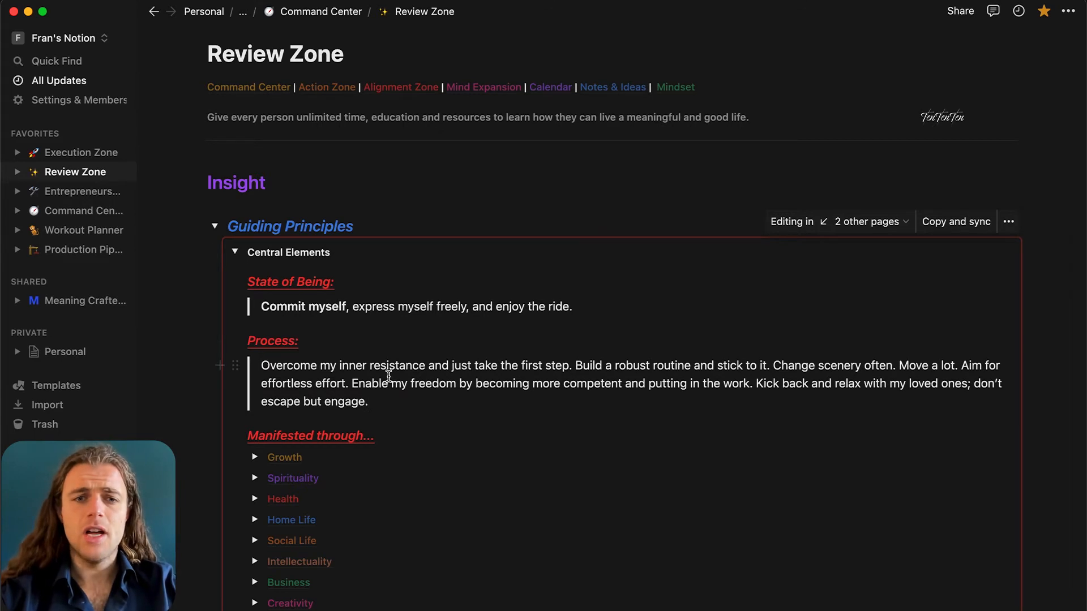
scroll(389, 375, down, 3)
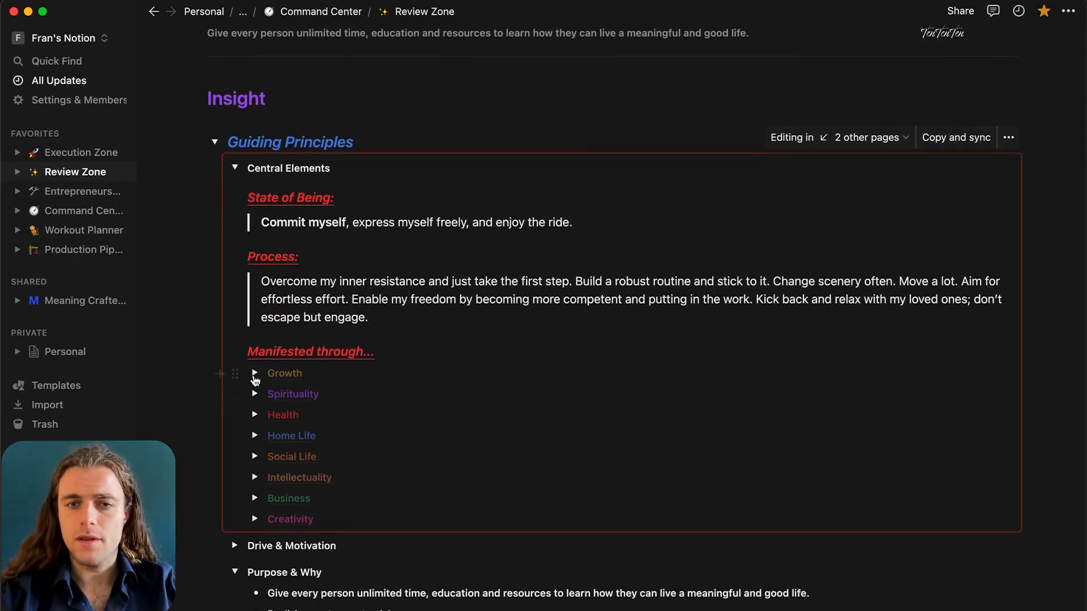
click(255, 374)
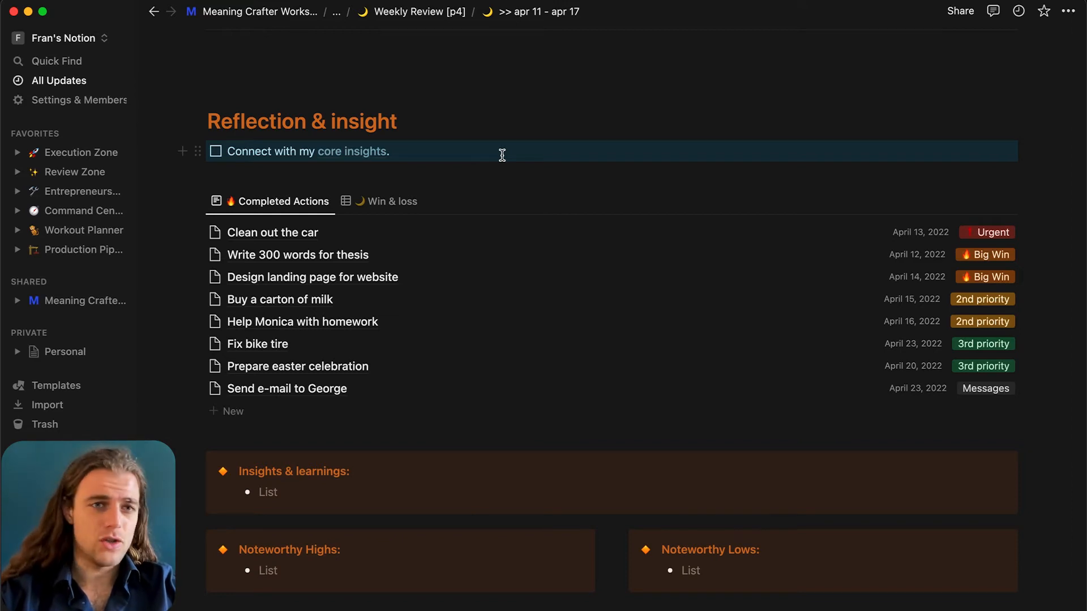
click(216, 156)
click(432, 129)
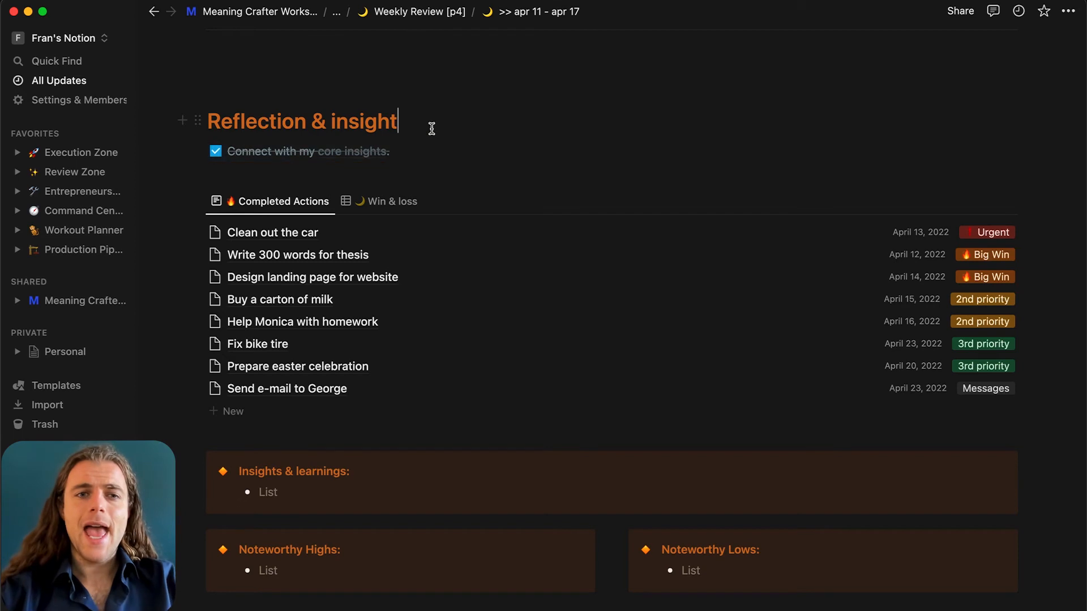
Filter the Completed Actions view to action dates on or after April 11, 2022 and on or before April 17, 2022.
scroll(401, 340, down, 2)
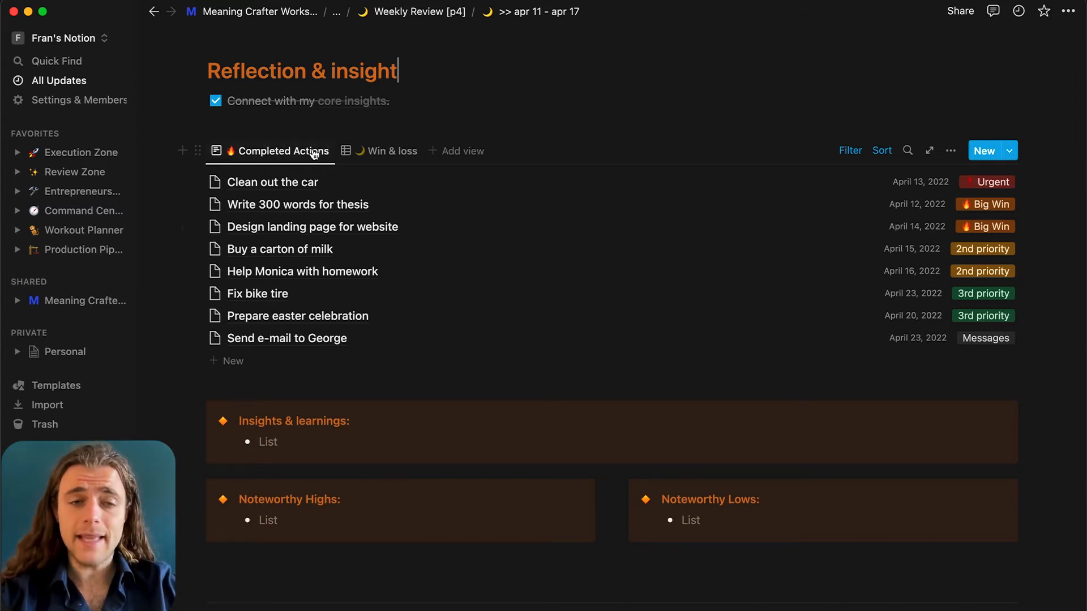
click(856, 157)
click(346, 184)
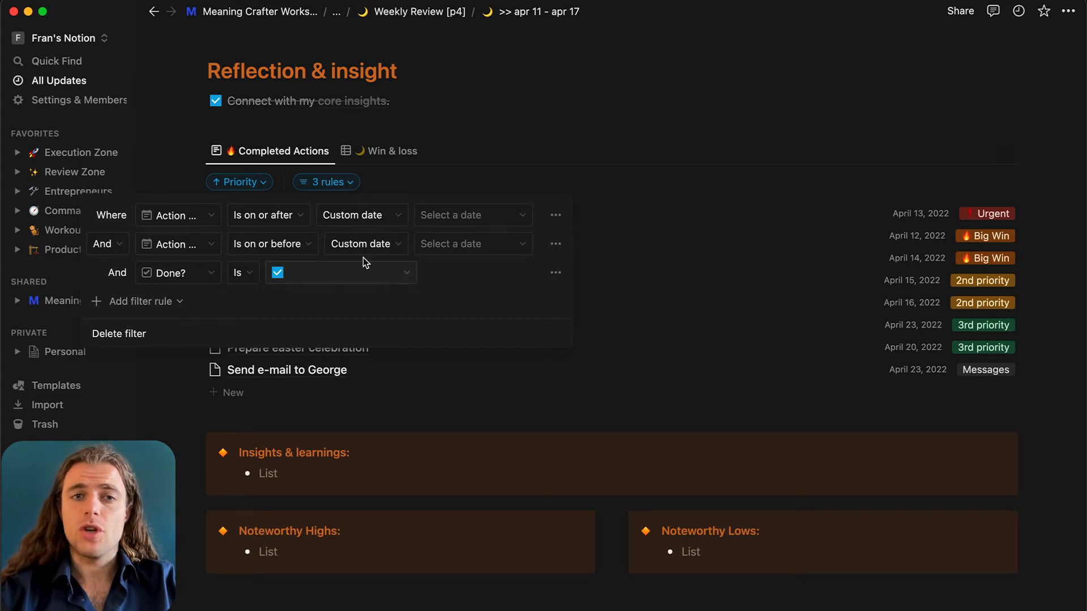
click(522, 218)
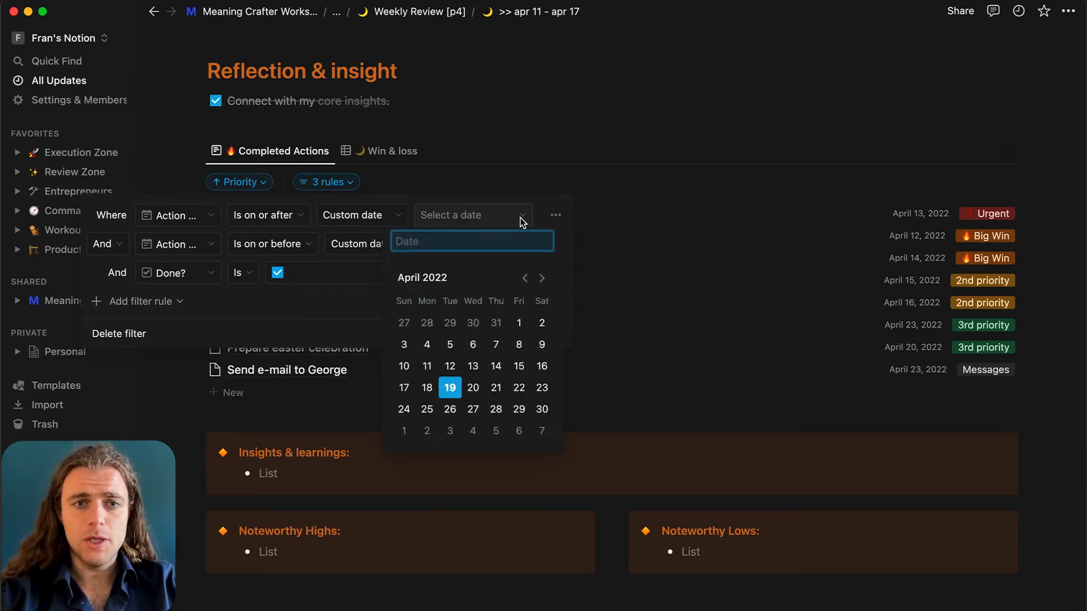
click(427, 366)
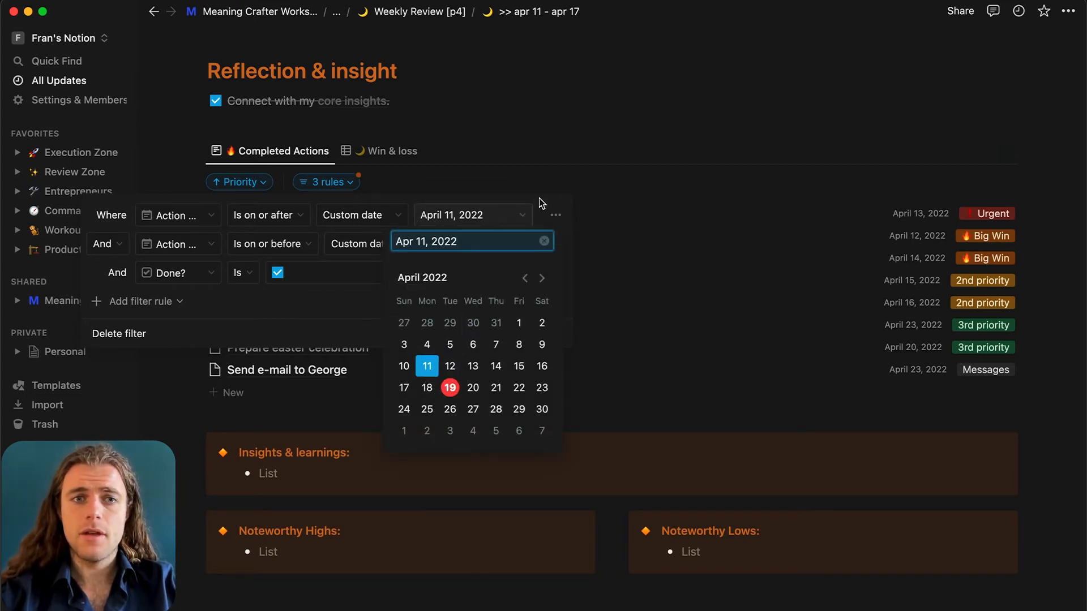
click(539, 198)
click(491, 246)
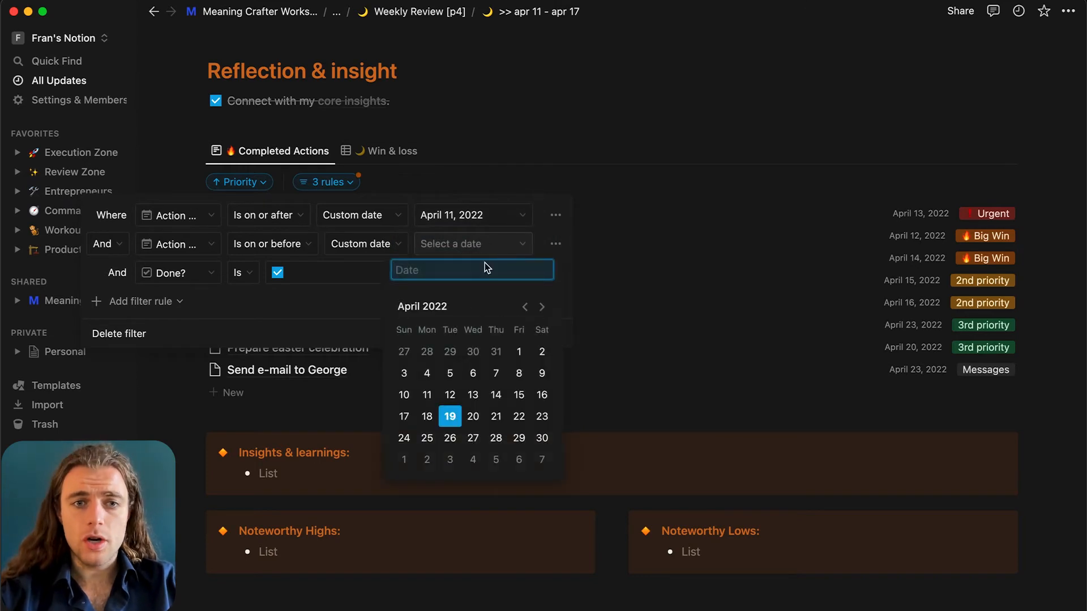
click(405, 417)
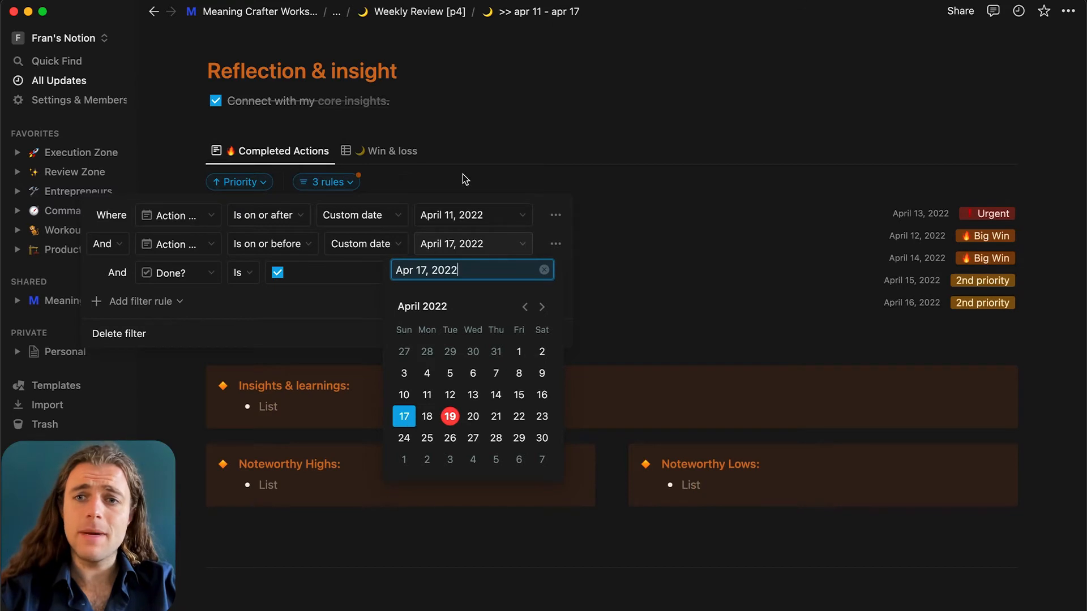
click(499, 149)
click(600, 125)
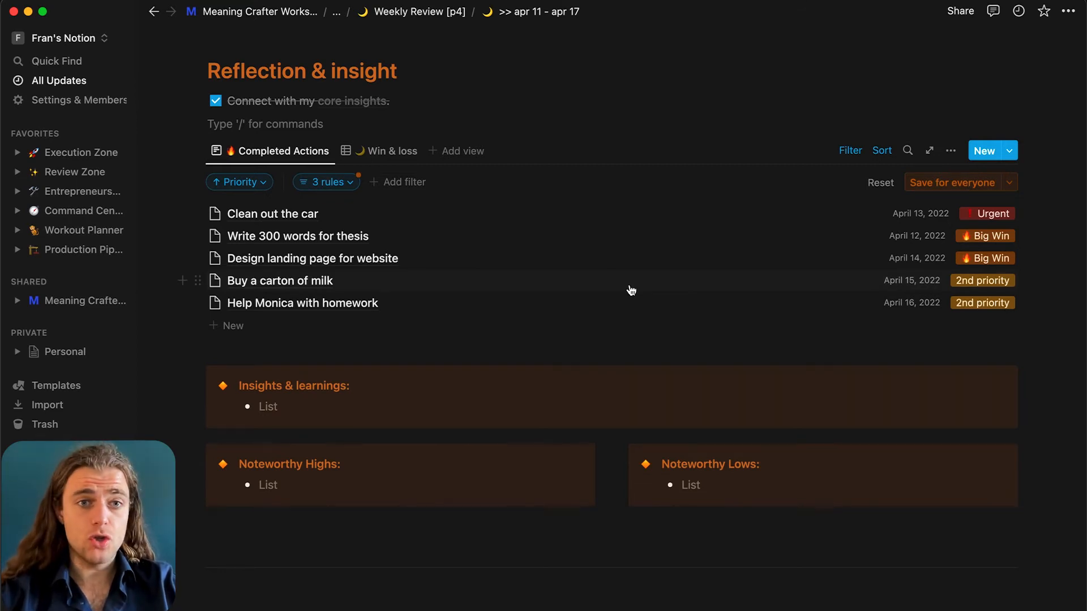
Check the relative date options, such as One week ago, offered for the start date rule of the Completed Actions filter.
click(334, 182)
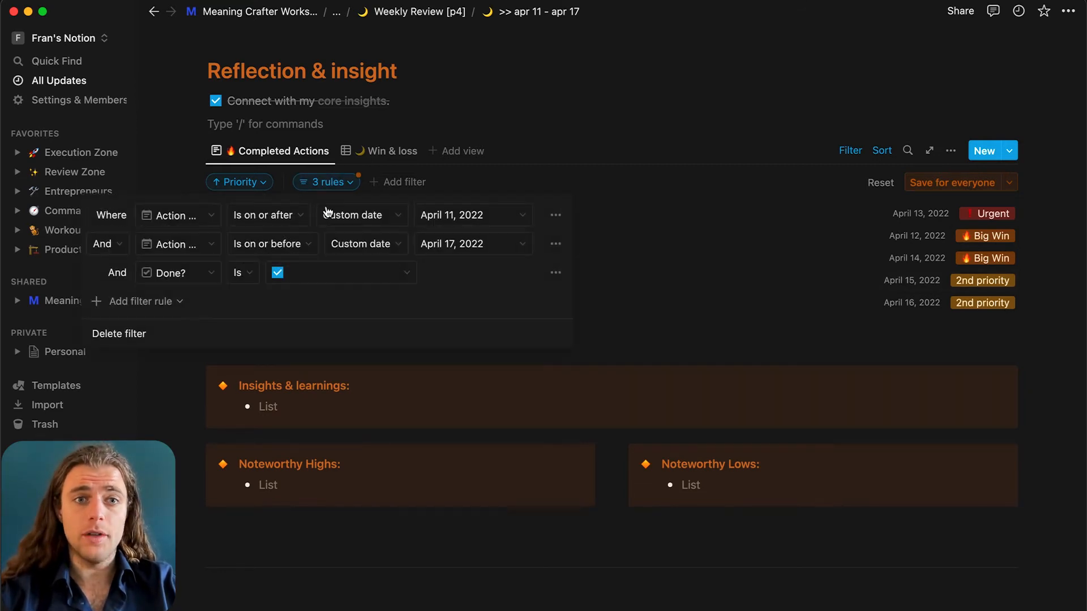
click(377, 214)
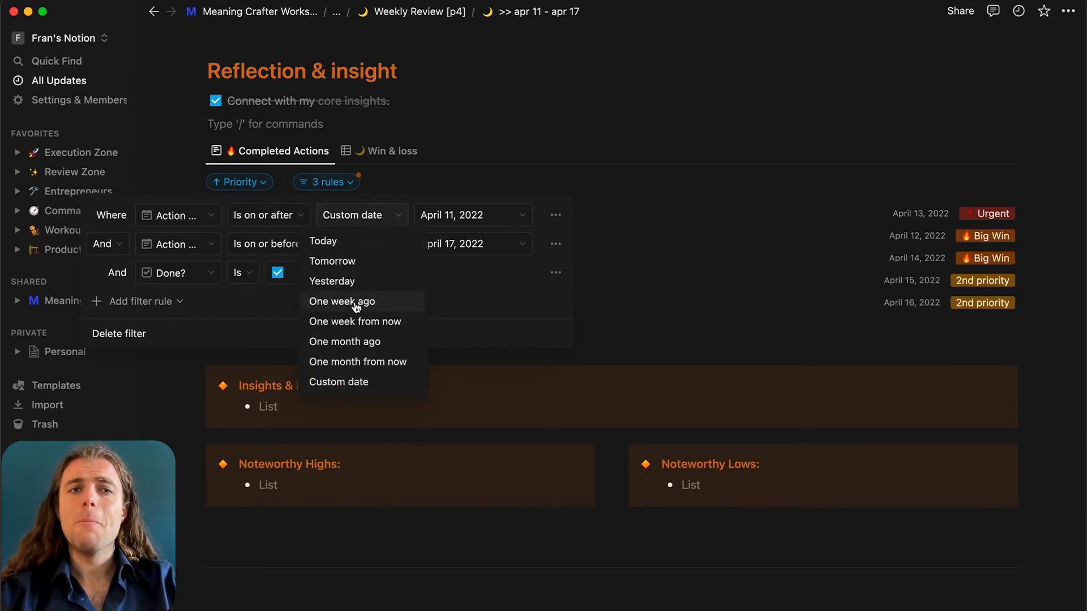
click(728, 222)
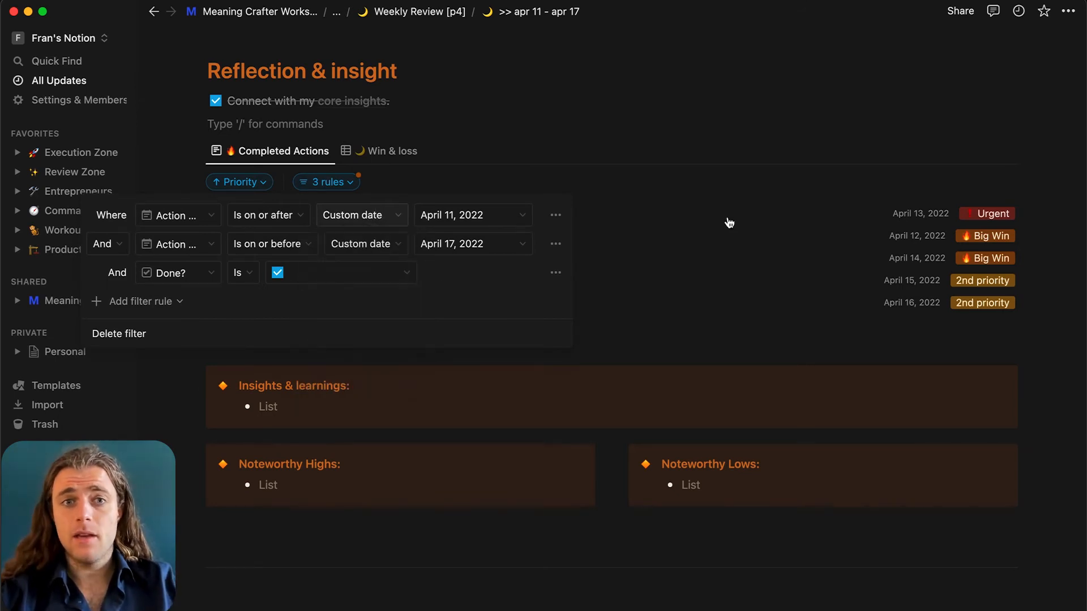
click(728, 223)
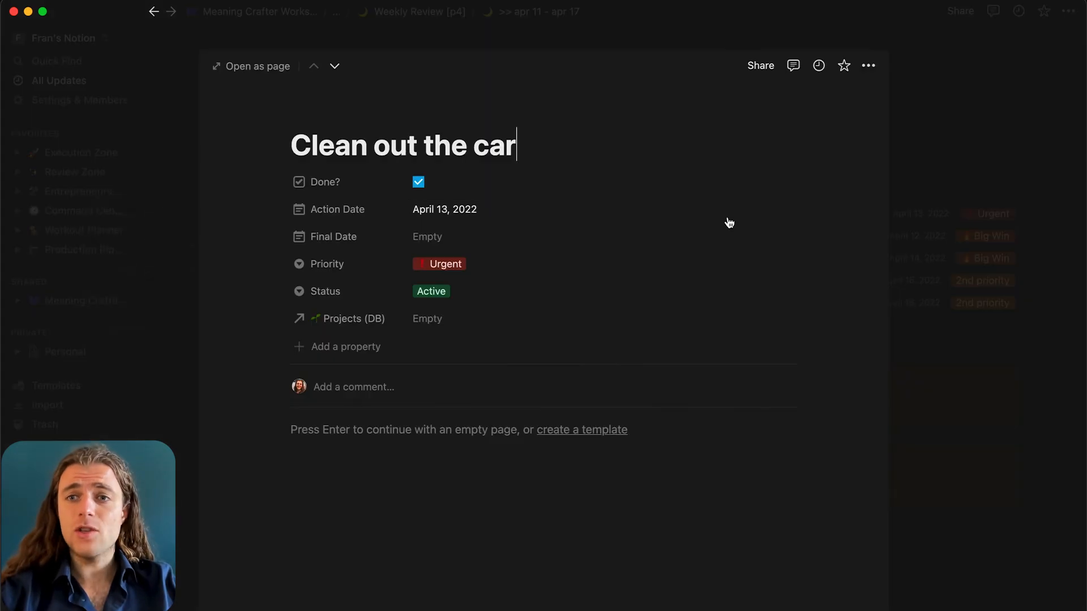
click(985, 161)
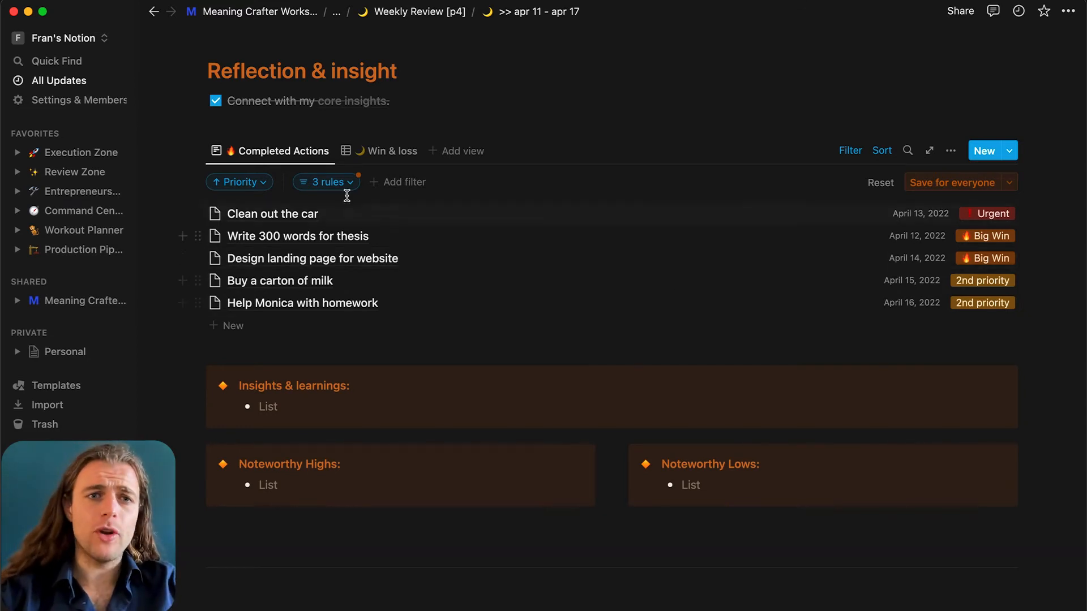
Switch the reflection database to the Win & loss view and reveal the weekly entry's three hidden relation properties.
click(400, 154)
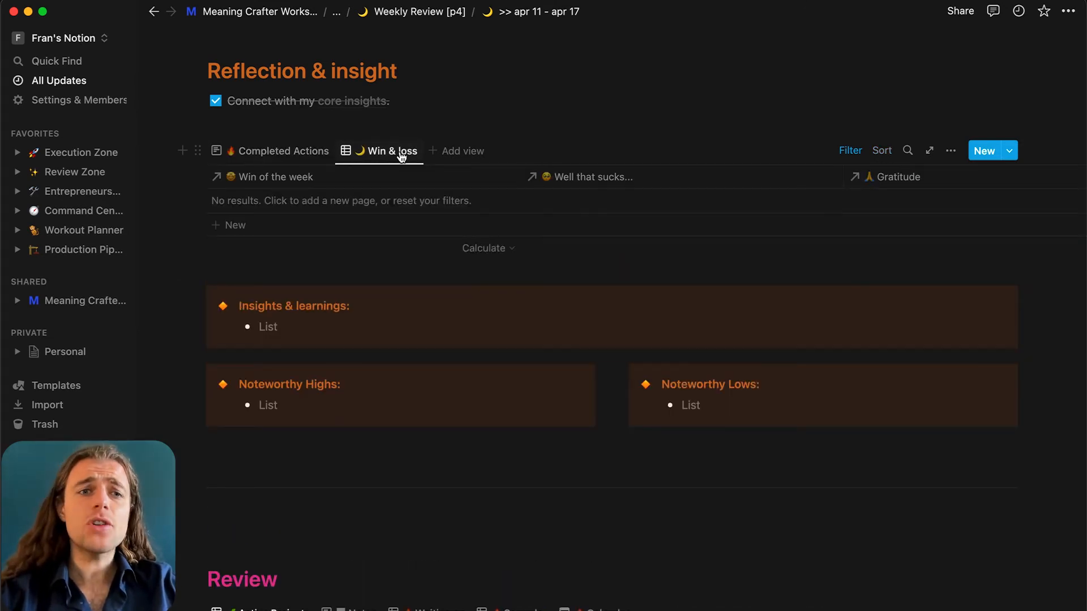
scroll(428, 189, up, 3)
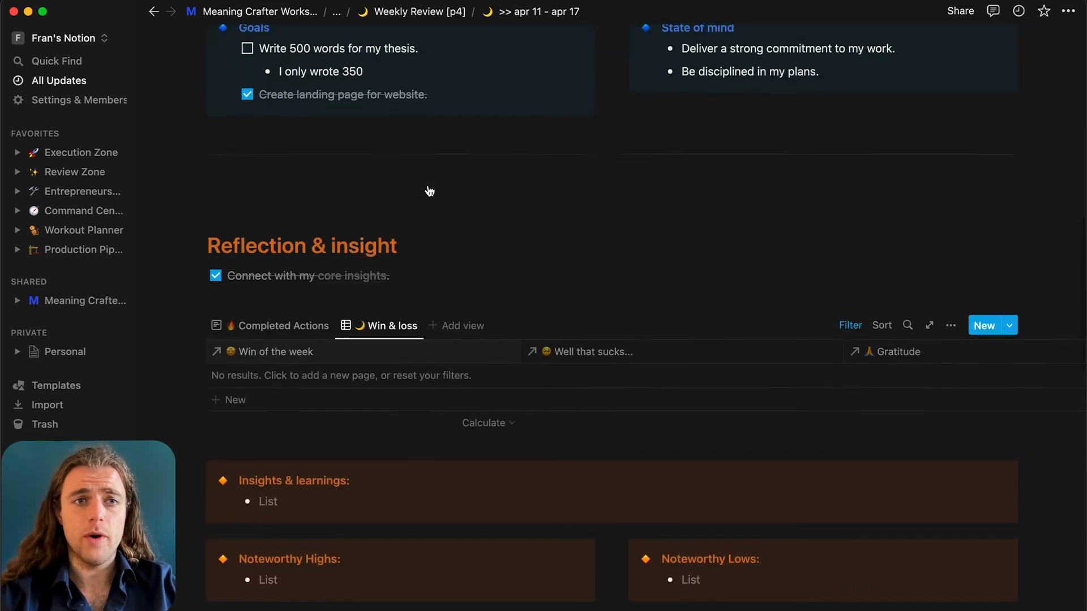
scroll(428, 190, up, 7)
click(275, 214)
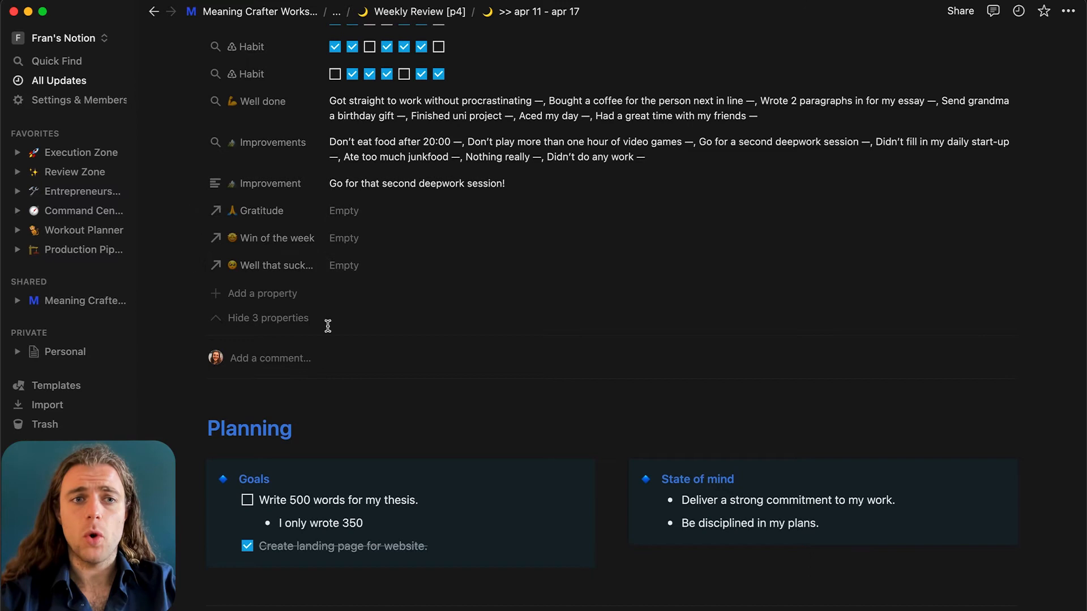
scroll(327, 325, down, 9)
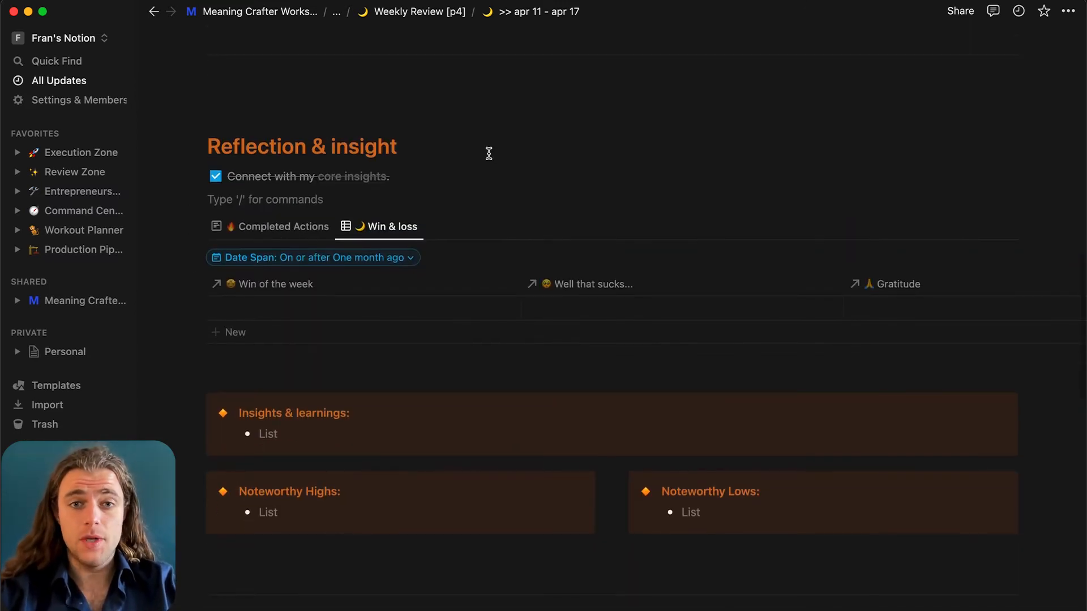
scroll(489, 153, down, 1)
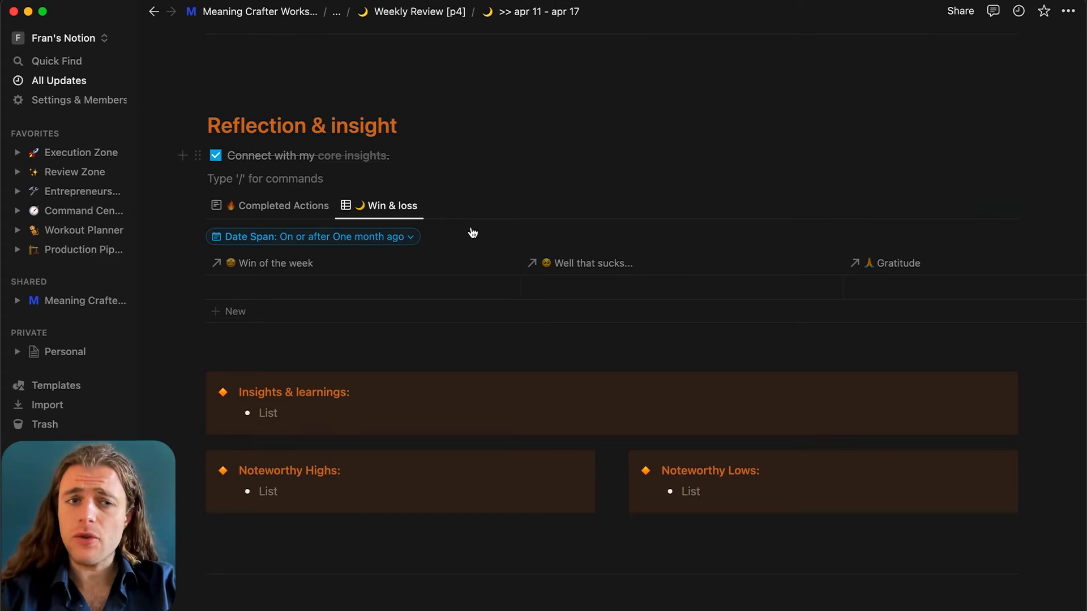
Look at the source database behind the Win of the week relation, and return to the weekly entry.
click(409, 288)
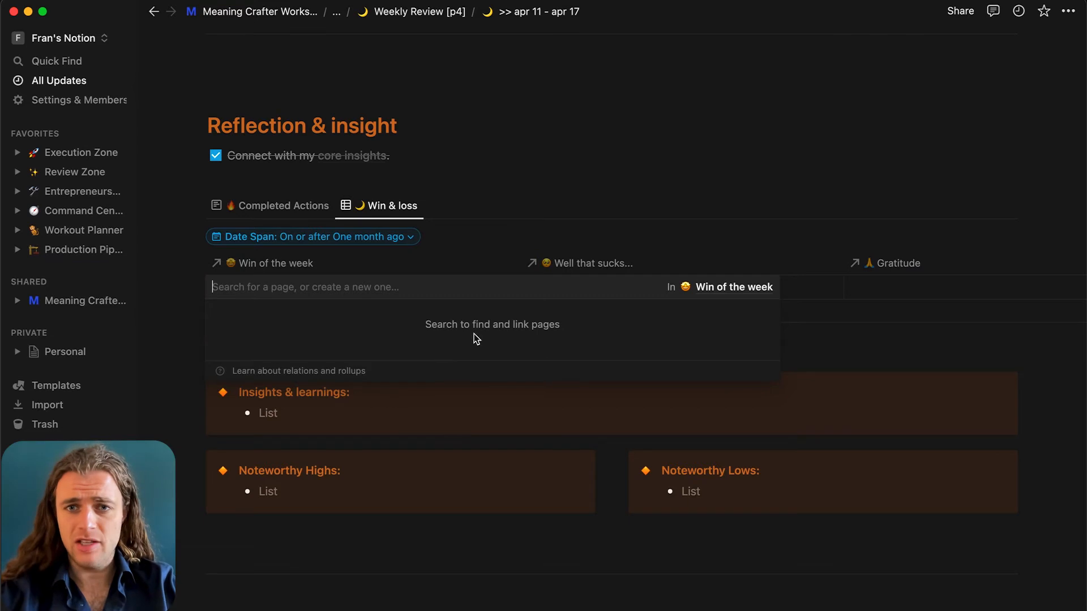
click(752, 289)
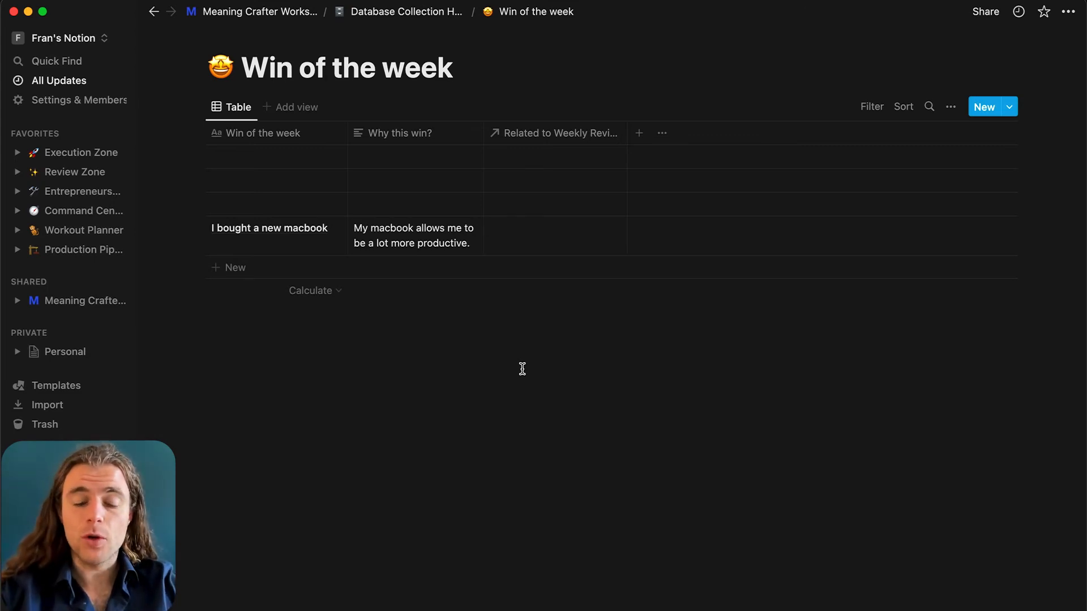
key(super+[)
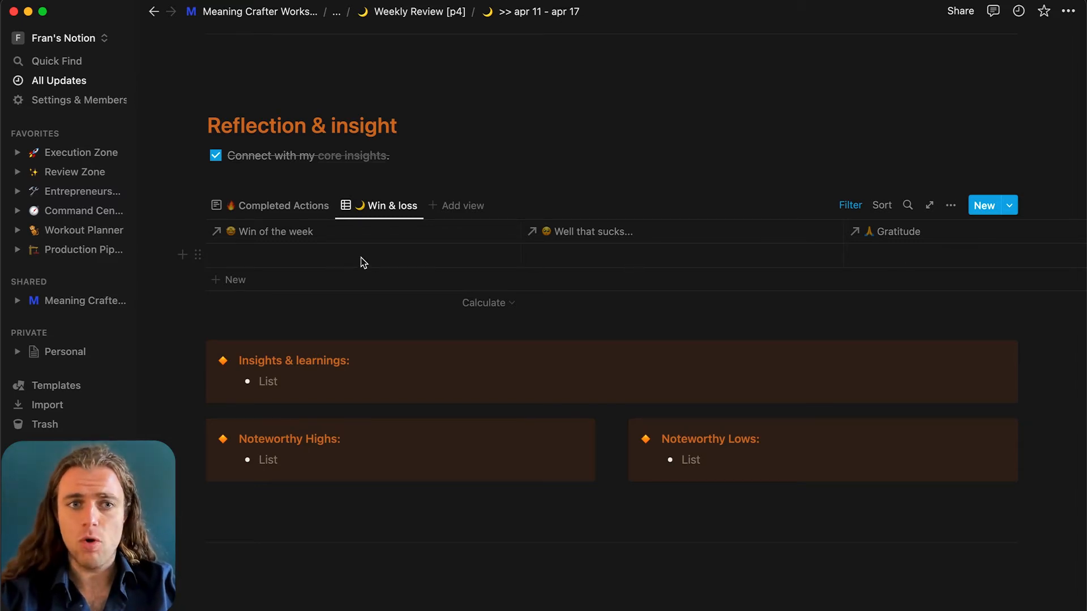
Create and link a new Win of the week page named "I won 10 million euros to lottery".
click(310, 264)
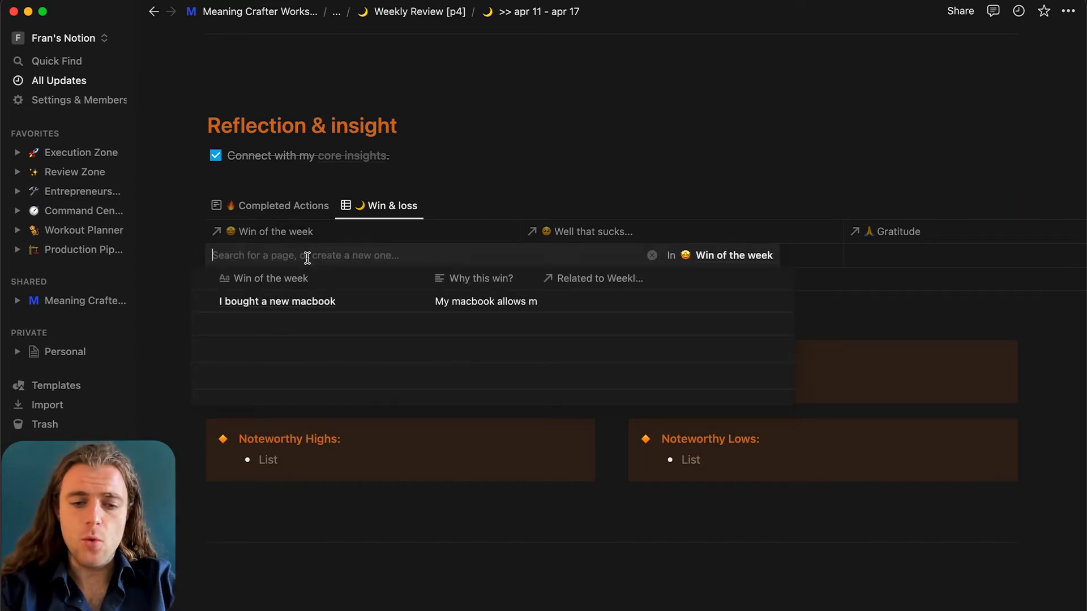
text(I won )
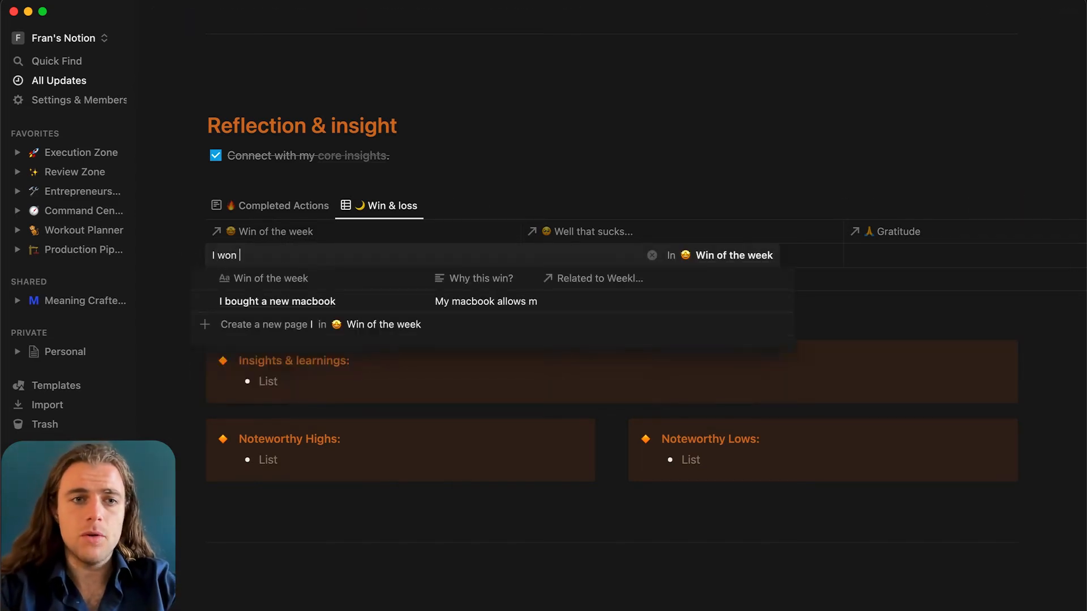
text(10 million euros t)
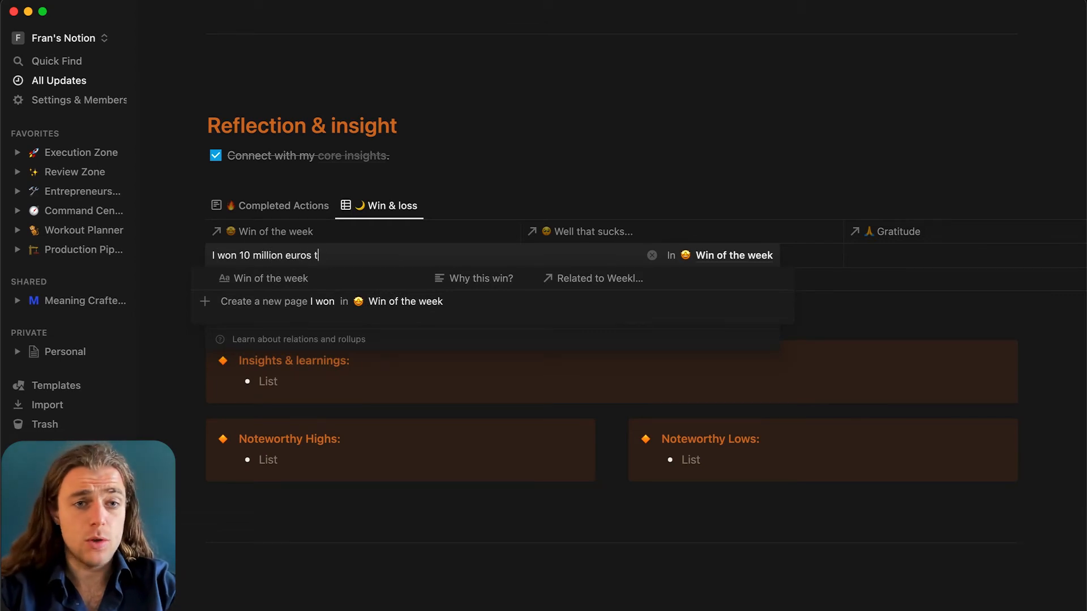
text(o lottery)
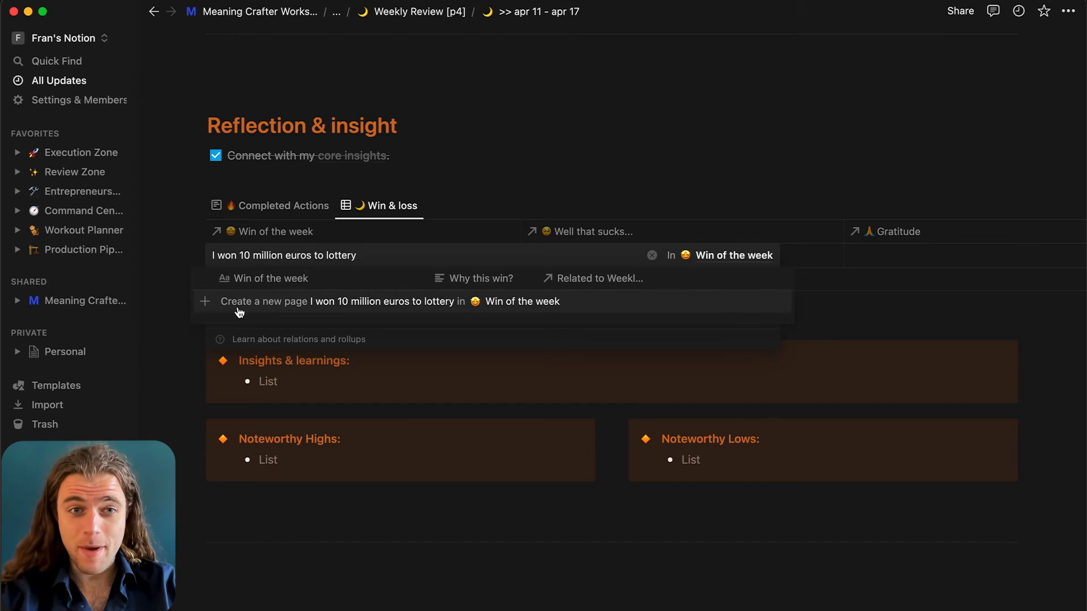
click(387, 303)
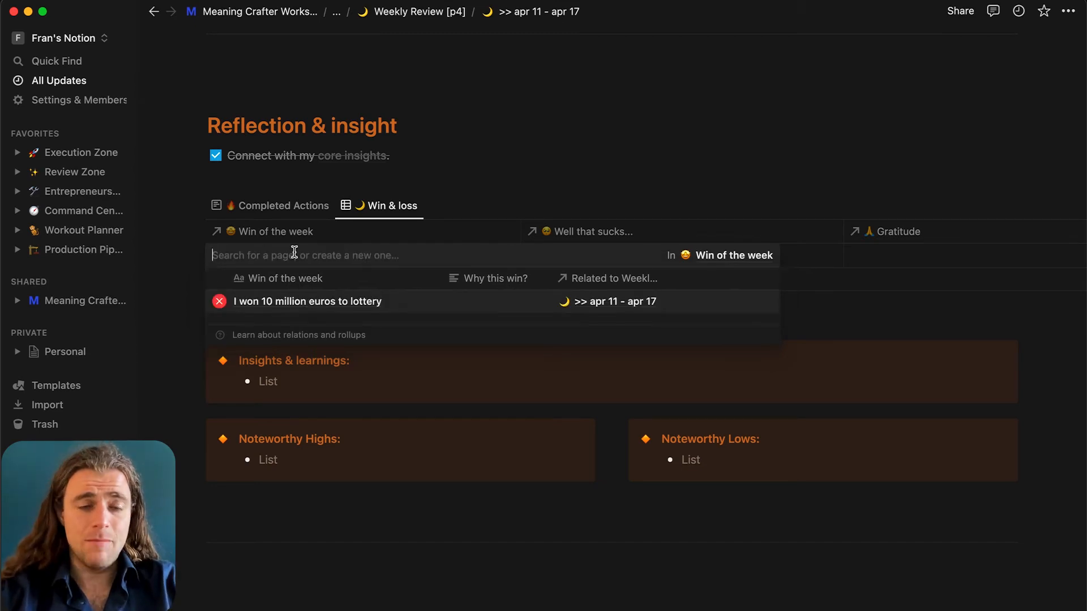
Fill in "I WANT FINANCIAL INDEPEDANCE" as the reason for the lottery win, and return to the weekly entry.
click(317, 302)
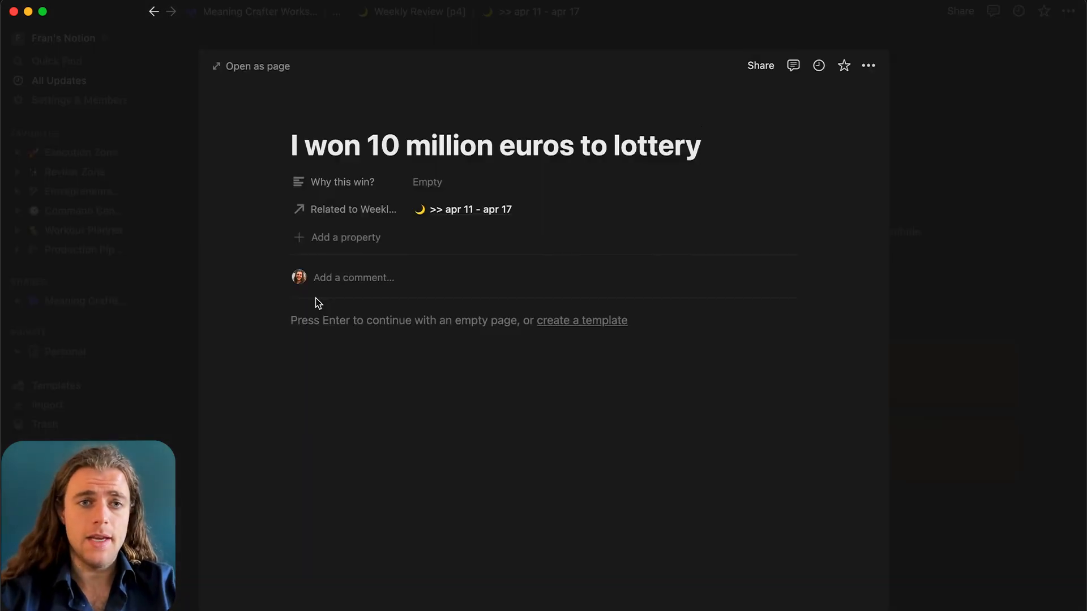
click(435, 179)
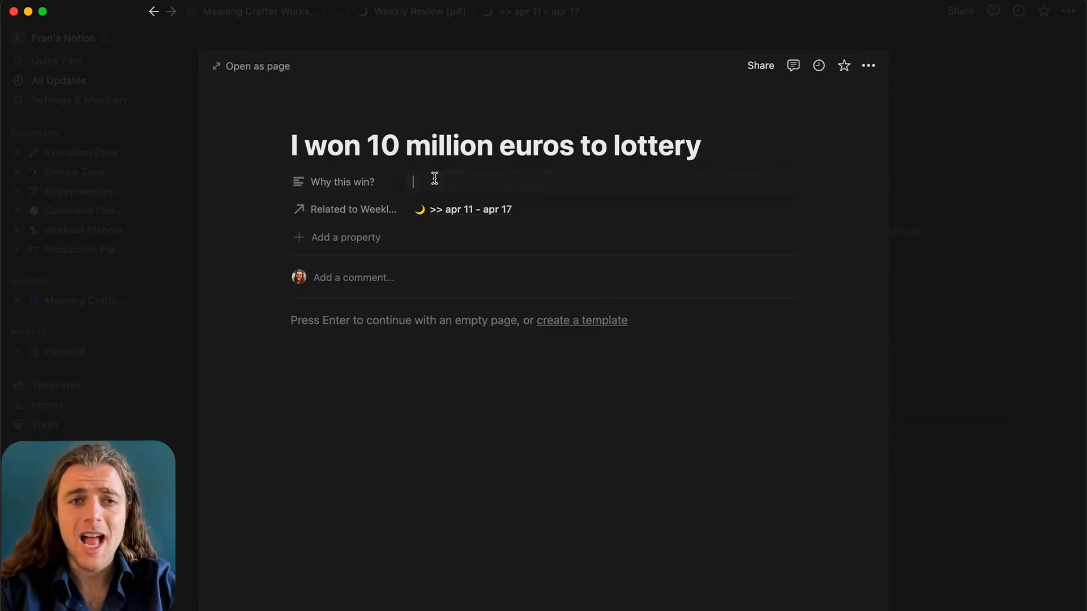
text(I WANT FINANCIAL INDEPEDANCE)
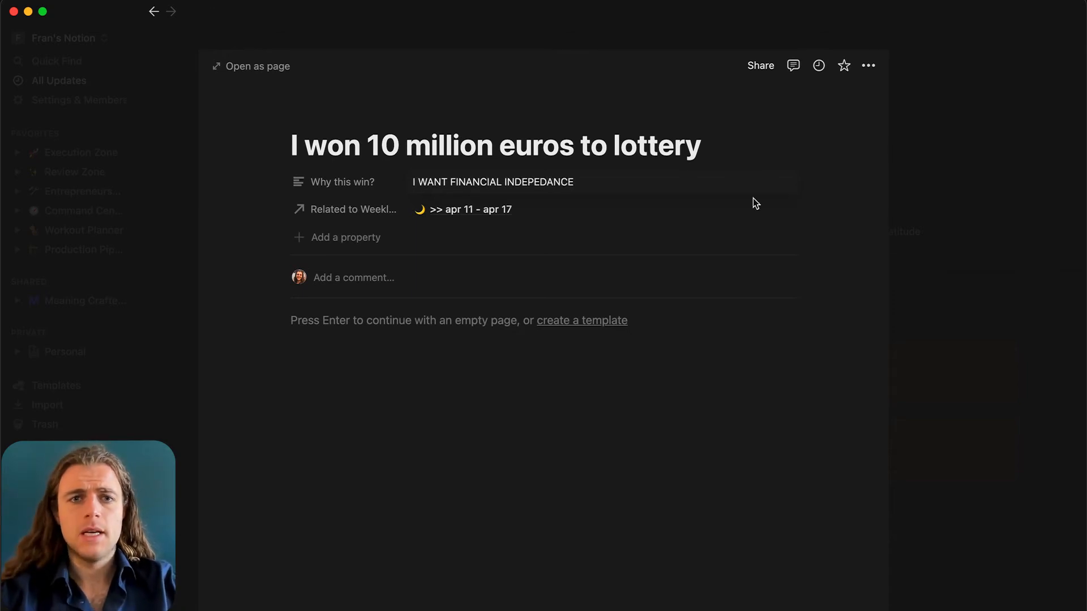
click(927, 259)
click(722, 164)
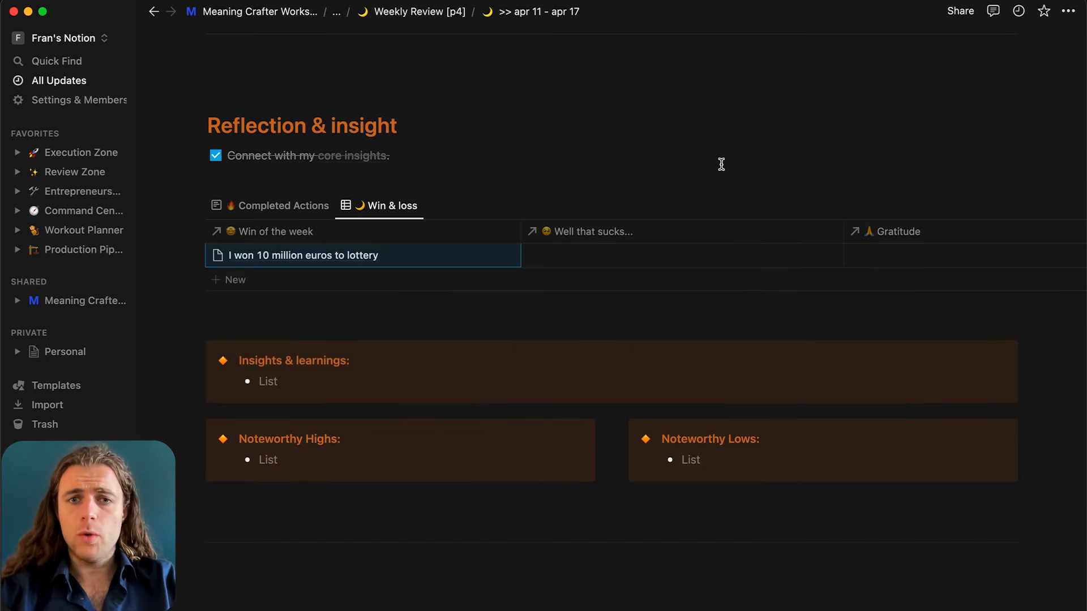
Create the linked loss page "I lost an arm in combat" under Well that sucks, with "Because I like having hands" as its reason.
click(599, 258)
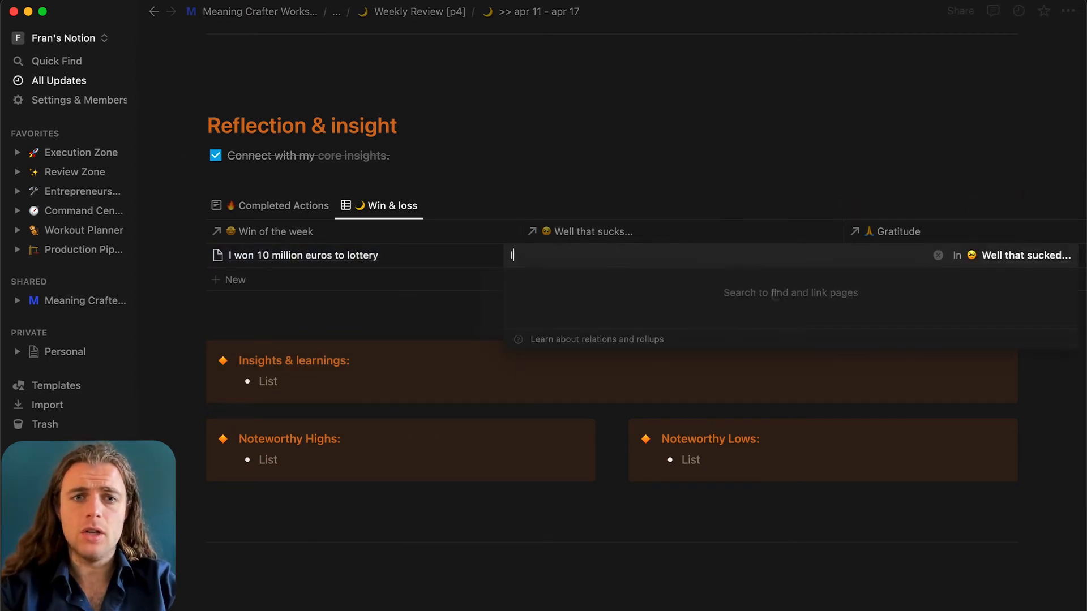
text(I lost an arm in combat)
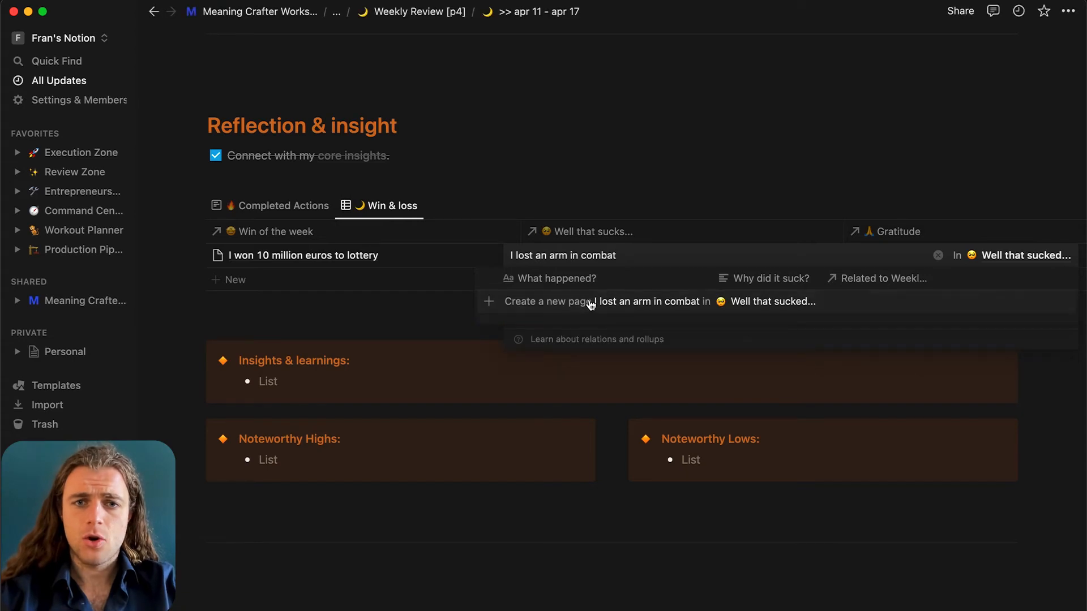
click(591, 303)
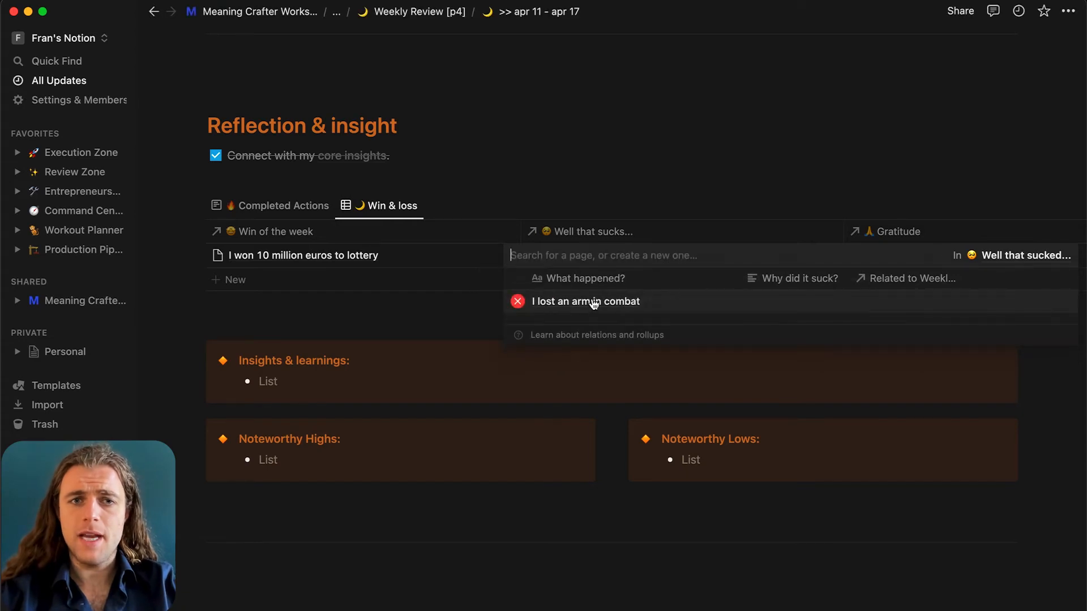
click(456, 184)
text(Because I like having hands)
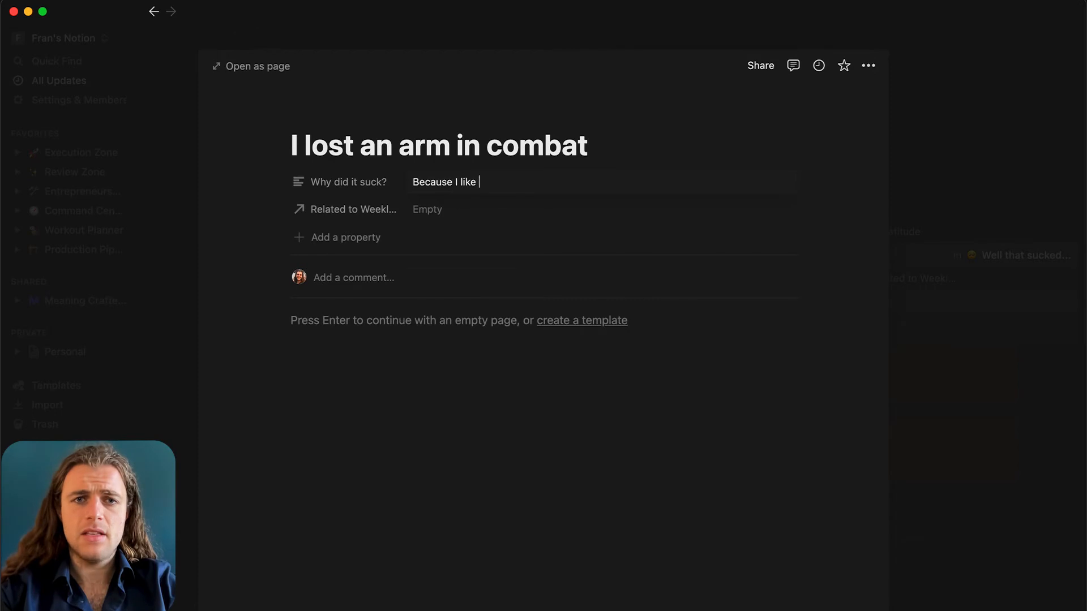
click(970, 164)
key(Escape)
Create and link a new Gratitude page named "I'm grateful for you!" in the weekly entry.
click(892, 255)
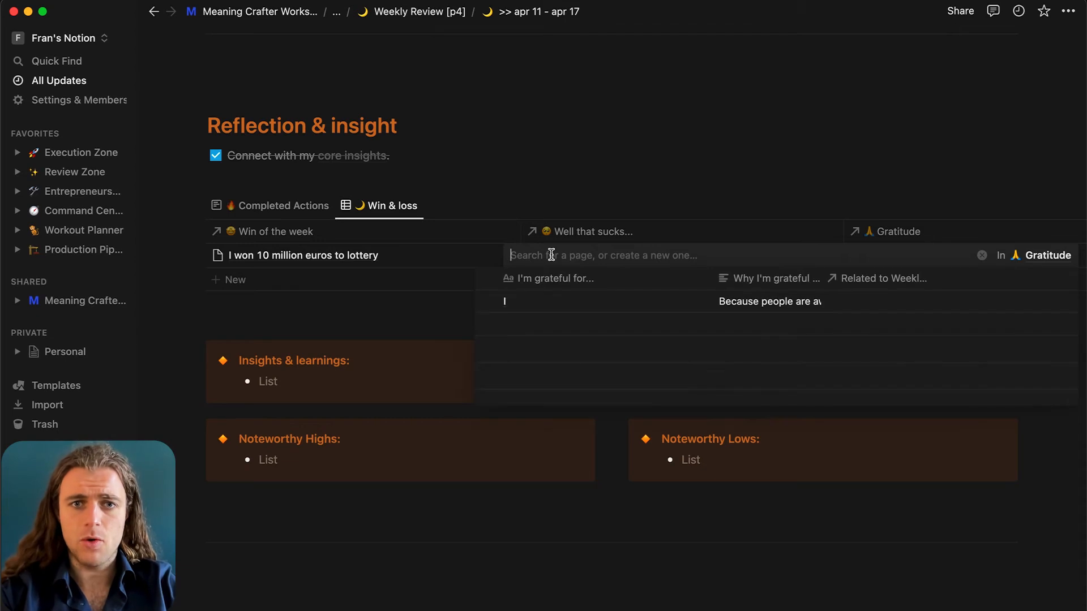
text(I'm gtaateful for you!)
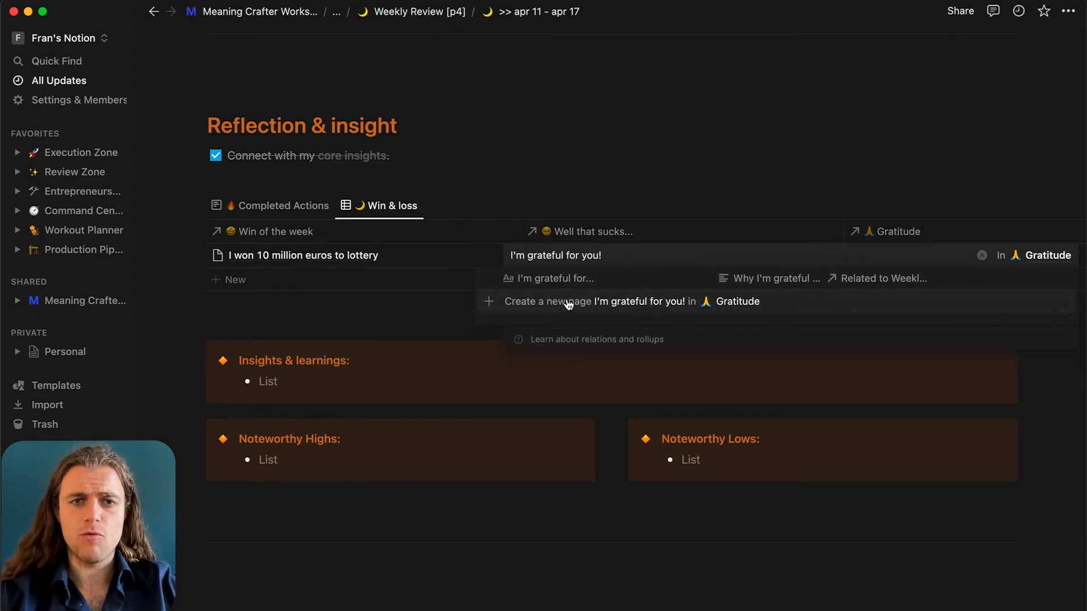
click(568, 303)
Enter "I AM GRATEFUL FOR YOU BECAUSE YOU ARE FUCKING FABULOUS!!!" as the reason for the gratitude, and return to the weekly entry.
click(459, 179)
text(I AM GRATEFUL FOR YOU BECAUE)
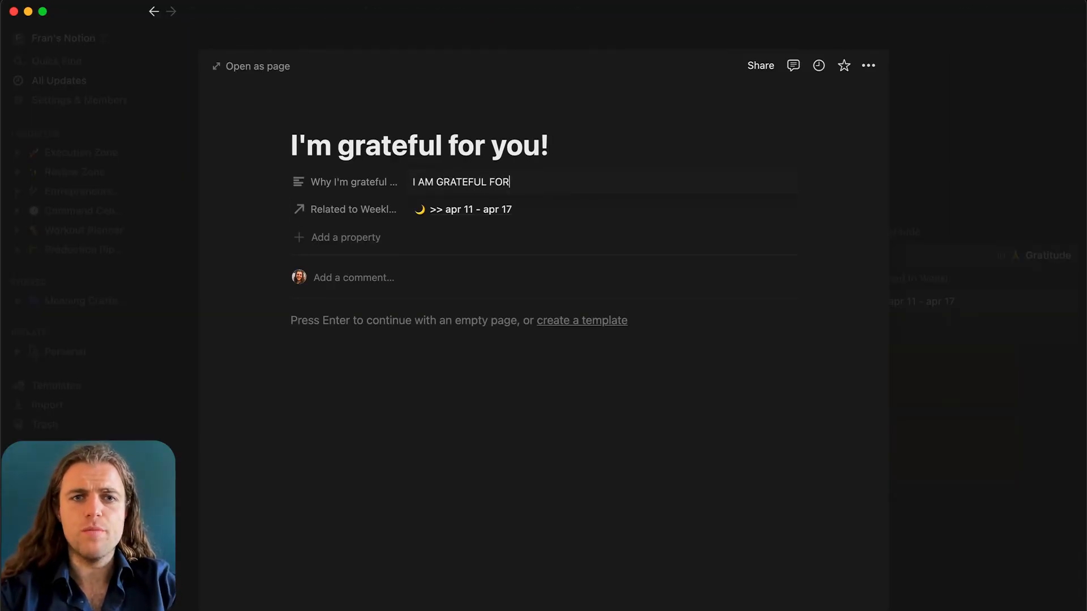
key(BackSpace)
key(BackSpace)
text(SE )
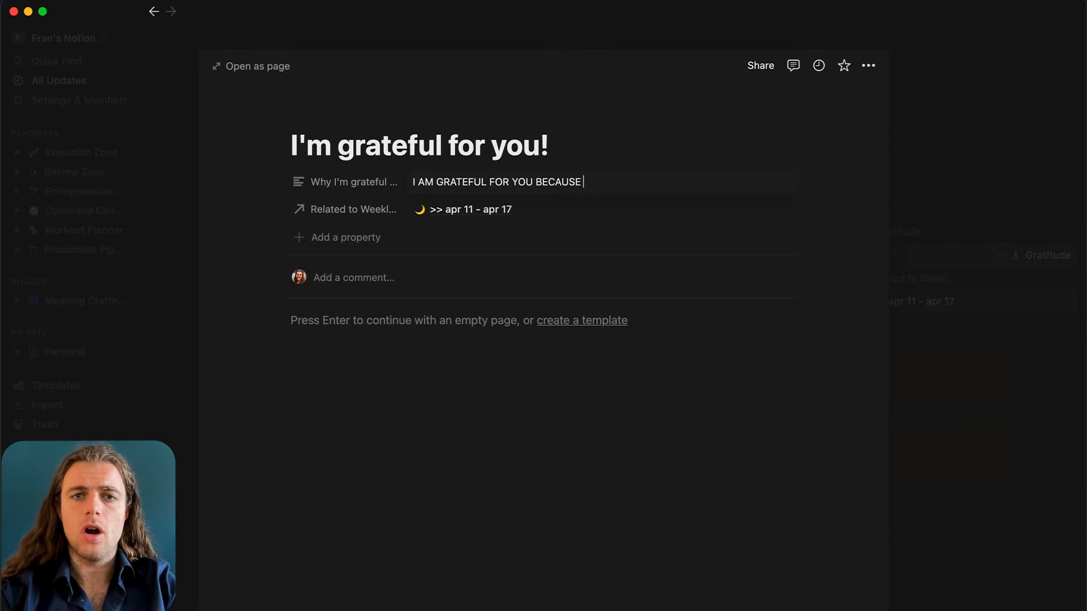
text(YOU ARE FUCKING FABULO)
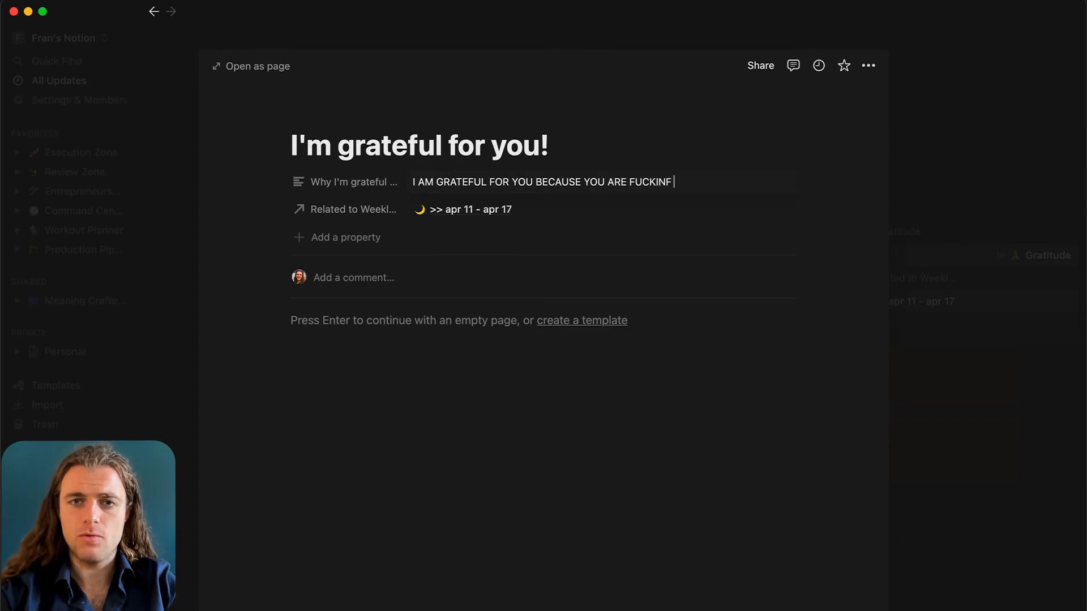
text(US!!!)
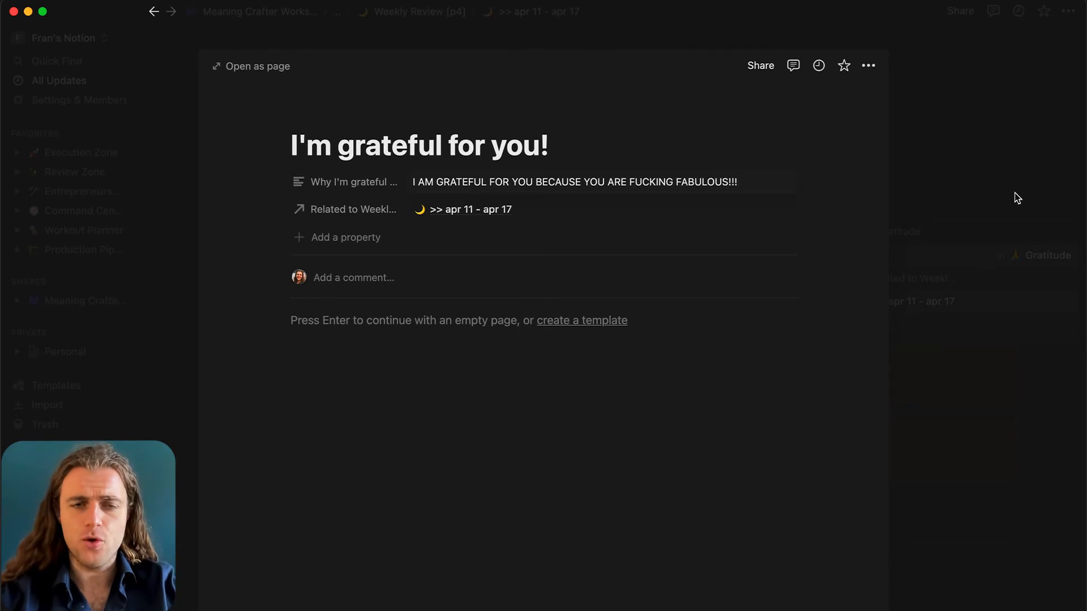
click(984, 158)
click(982, 155)
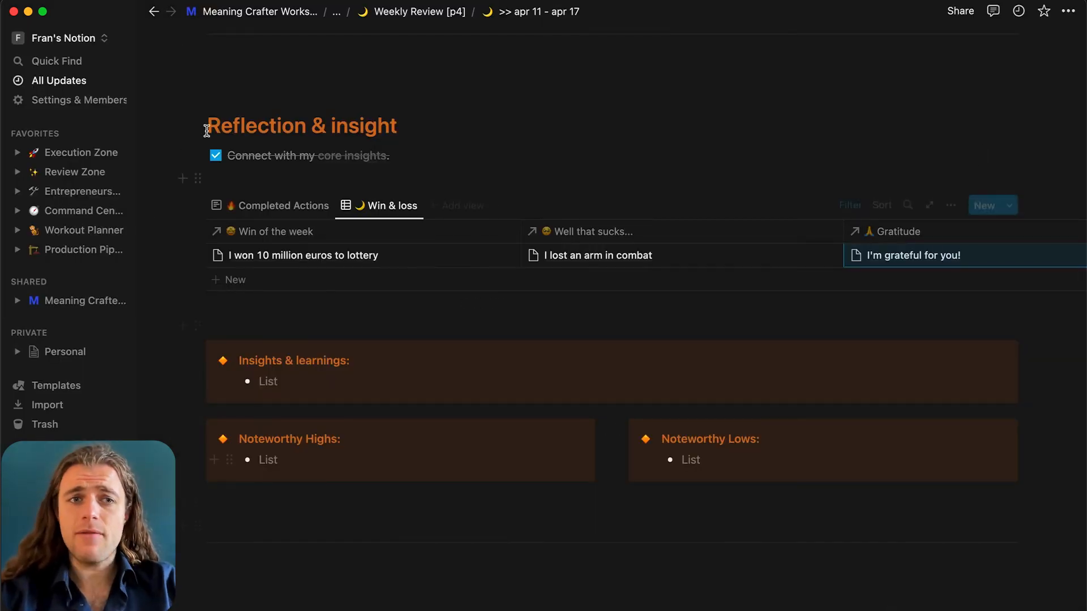
List "Went to a great party last weekend" and "Finished writing the first chapter of my thesis." under Noteworthy Highs.
scroll(429, 399, down, 1)
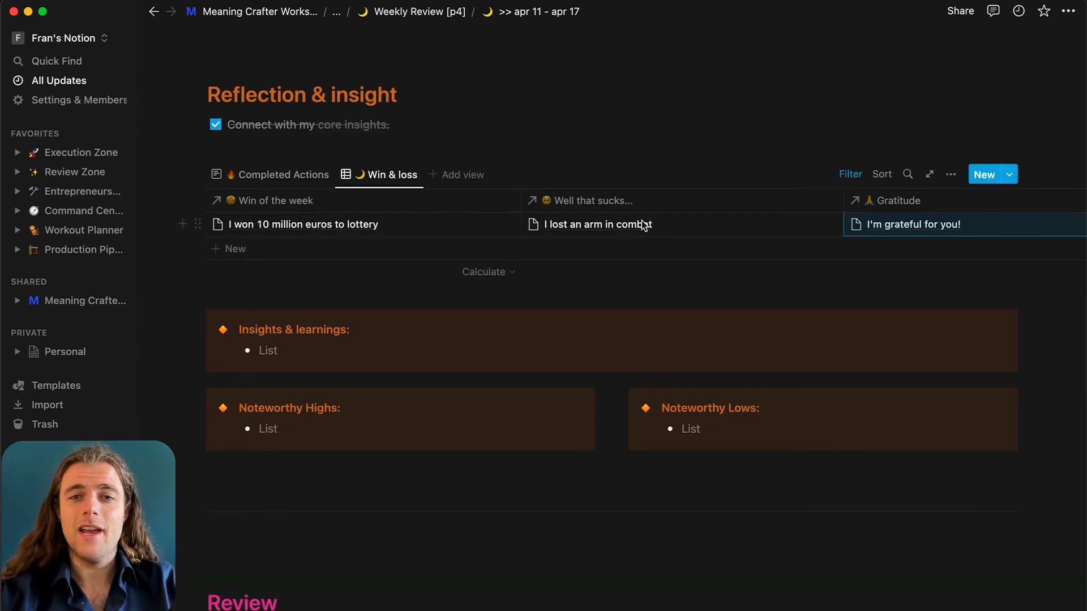
scroll(644, 226, down, 3)
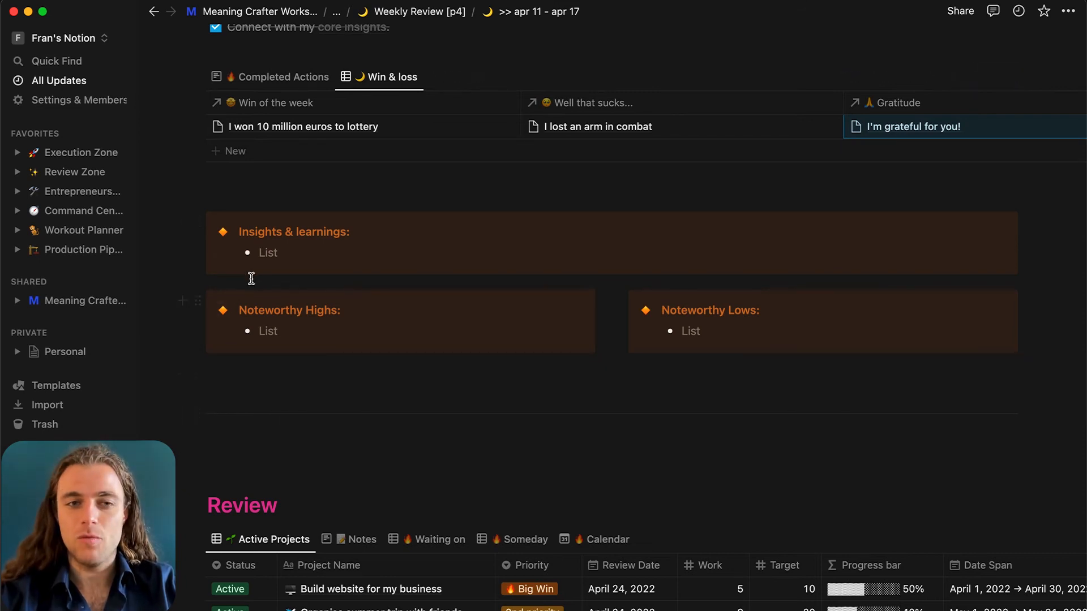
click(286, 331)
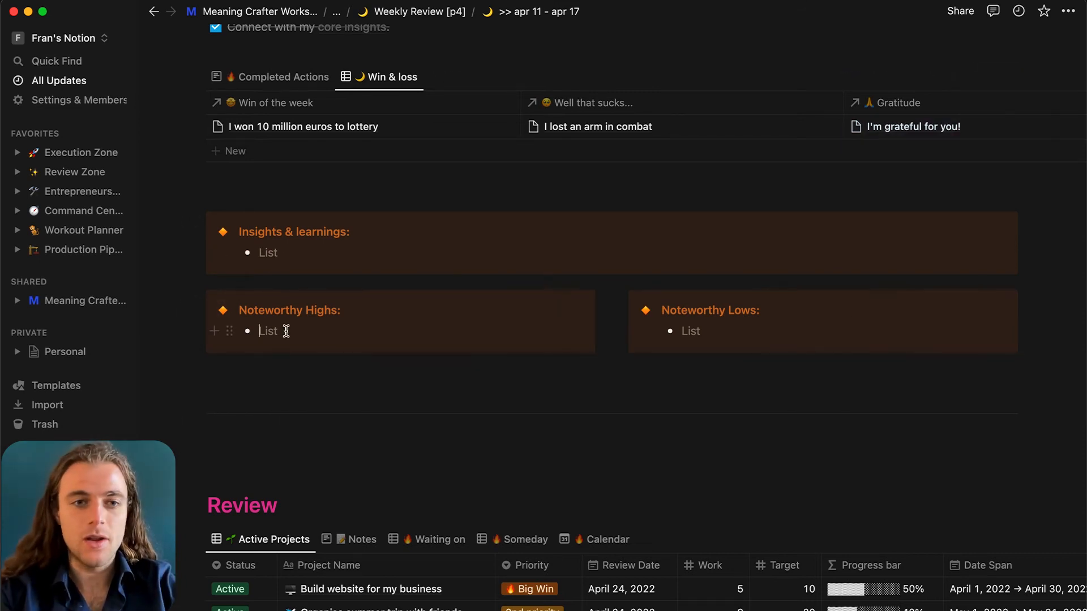
text(Went to a gre)
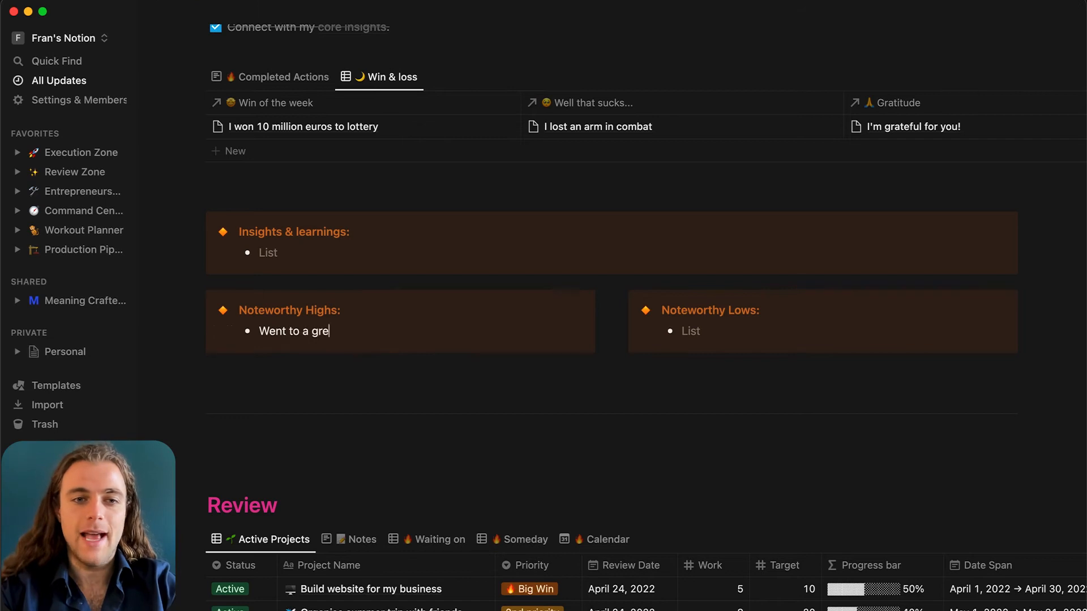
text(at party last weekend)
key(Return)
text(Finished writing th)
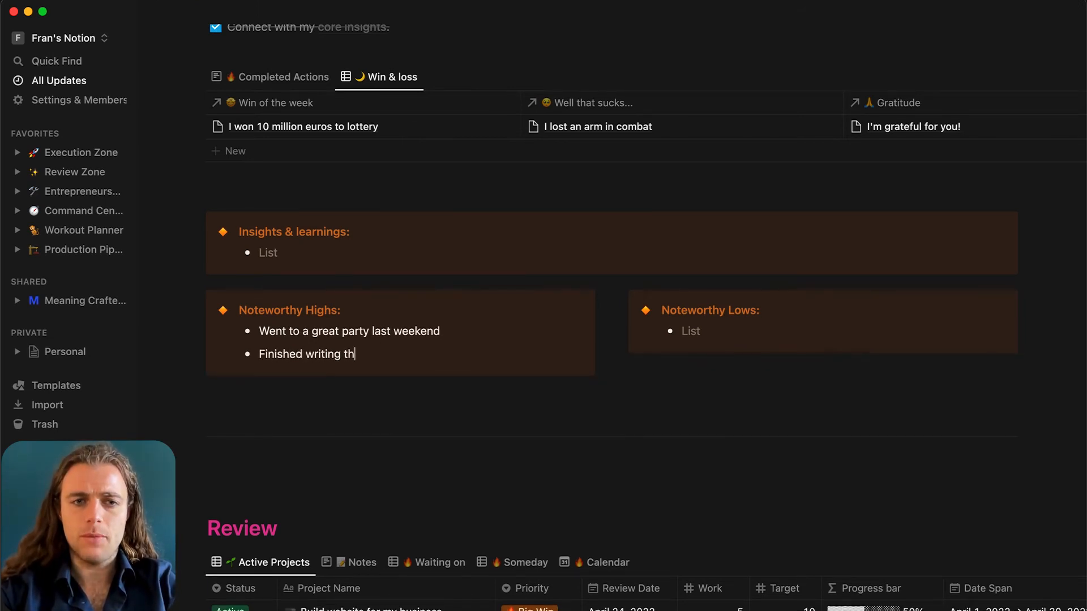
text(e first chapter of my thesis.)
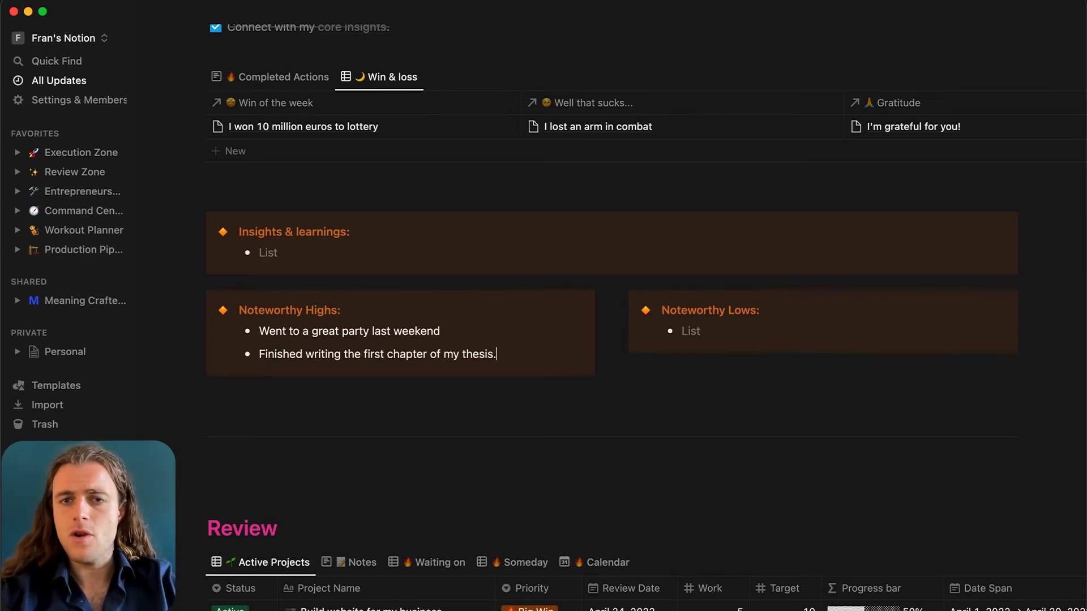
List "My dog passed away." and "I couldn't go to the cinema because it was closed." under Noteworthy Lows.
click(740, 338)
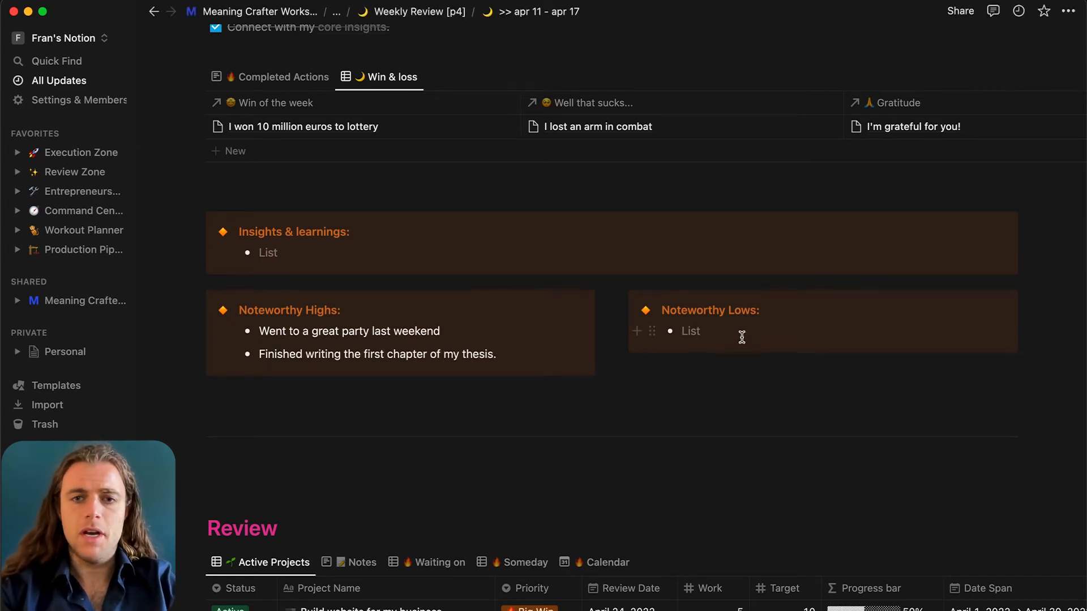
text(My dog passed away.)
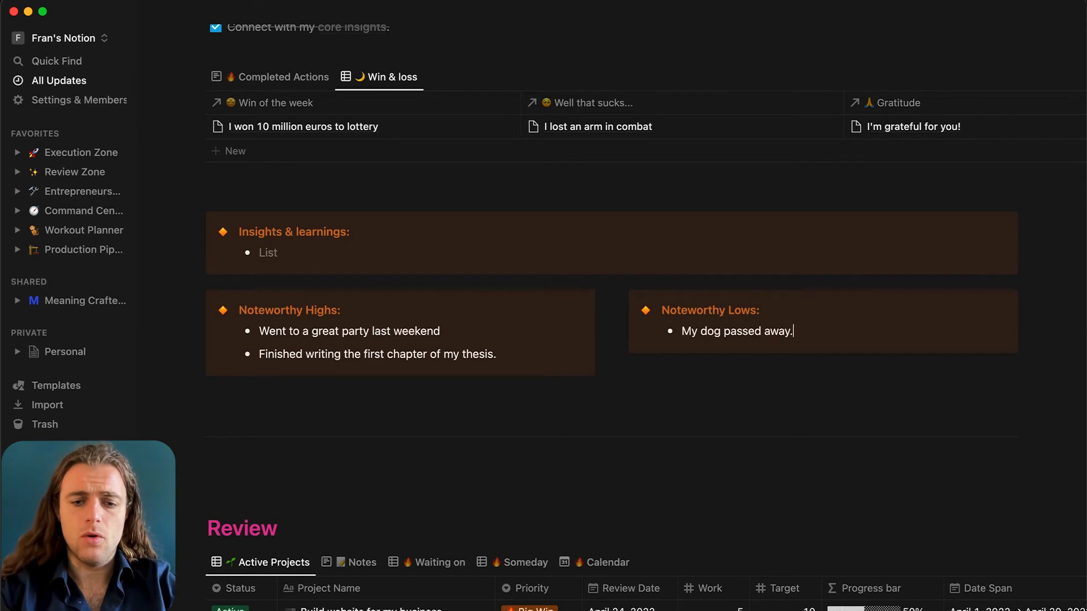
key(Return)
text(I)
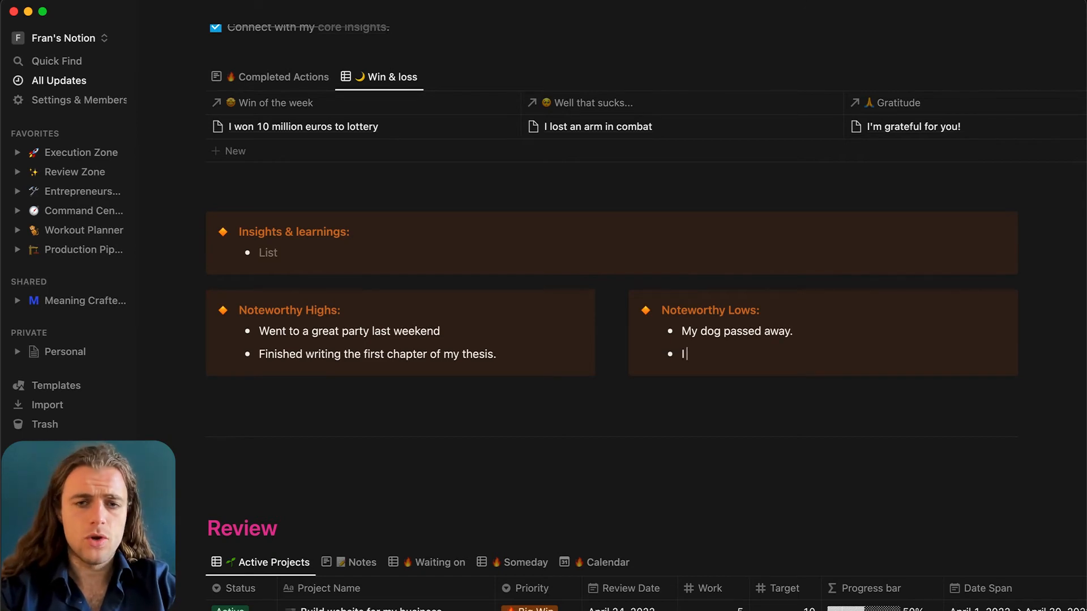
text( couldn't go to the cin)
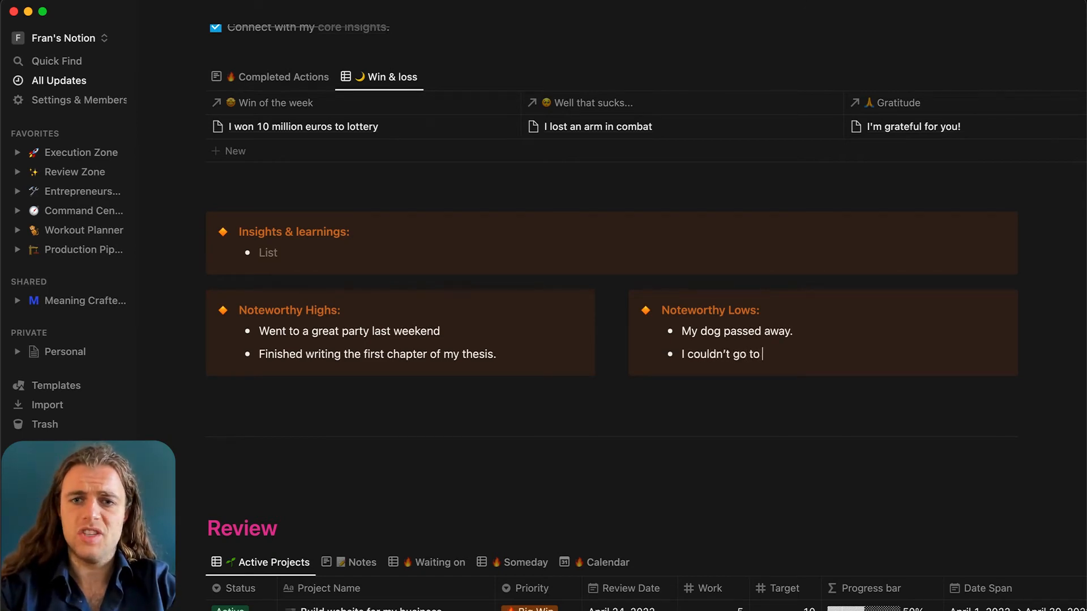
text(ema because)
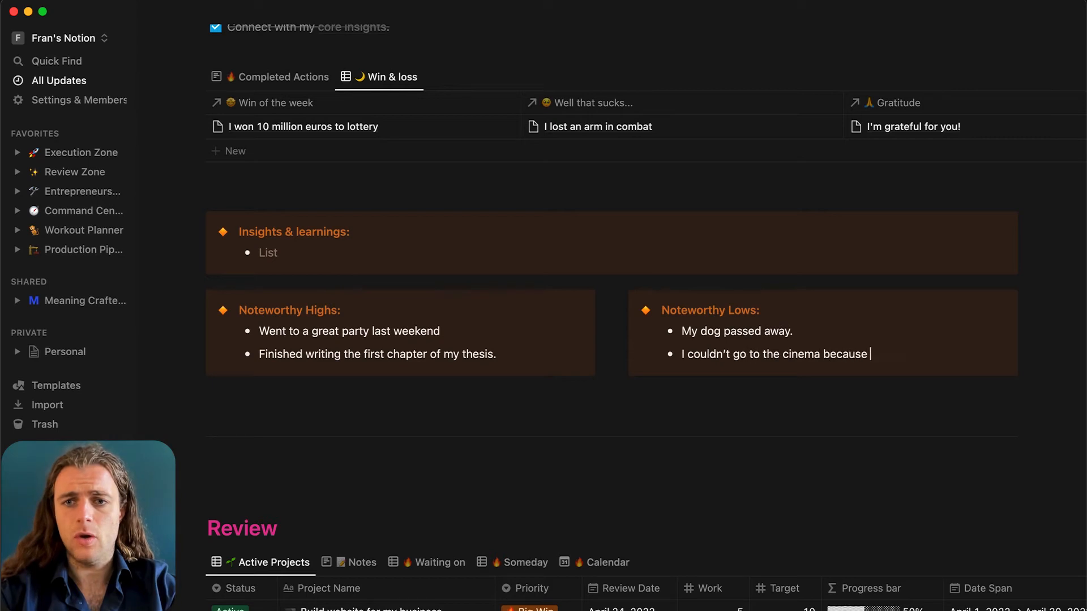
text( it was closed.)
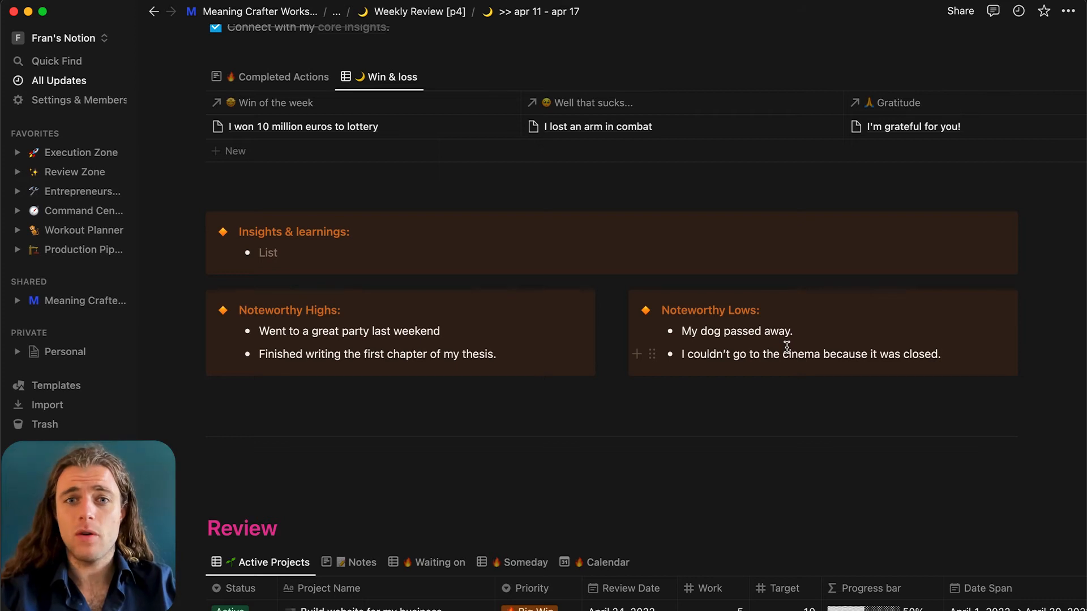
List "Learned how to program functions in Python" and "Learned how to ask girls out without looking really really awkward. Not really though." under Insights & learnings.
click(280, 253)
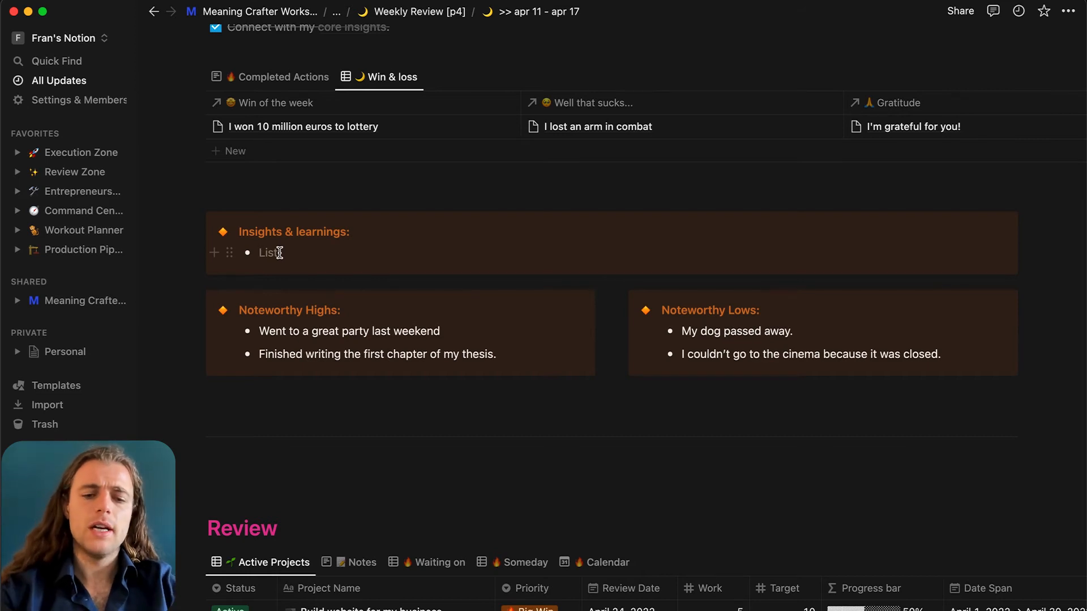
text(Learned how to program functions in p)
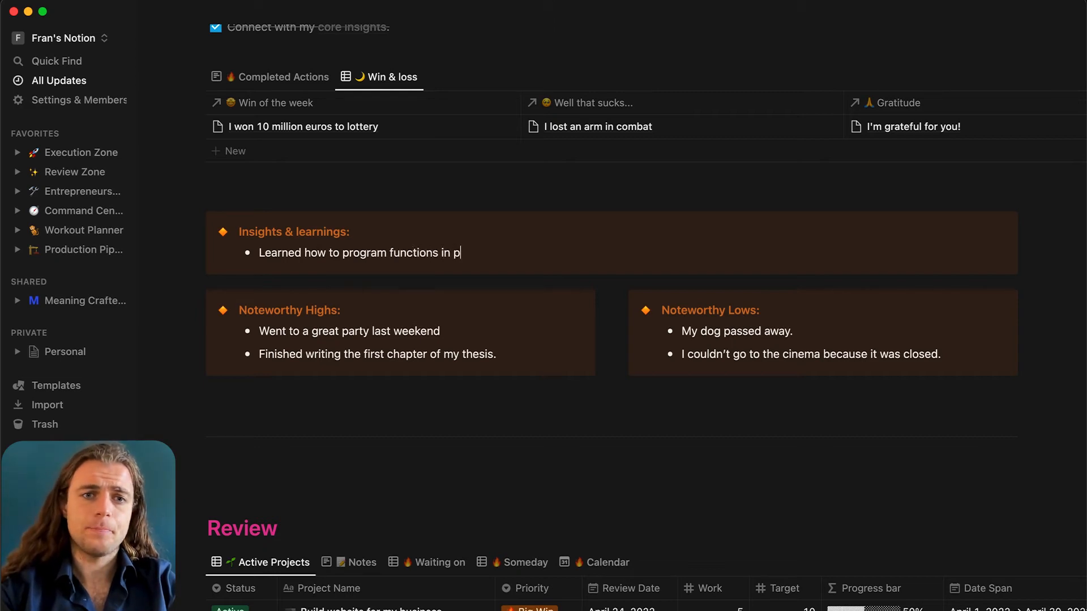
key(BackSpace)
text(Python)
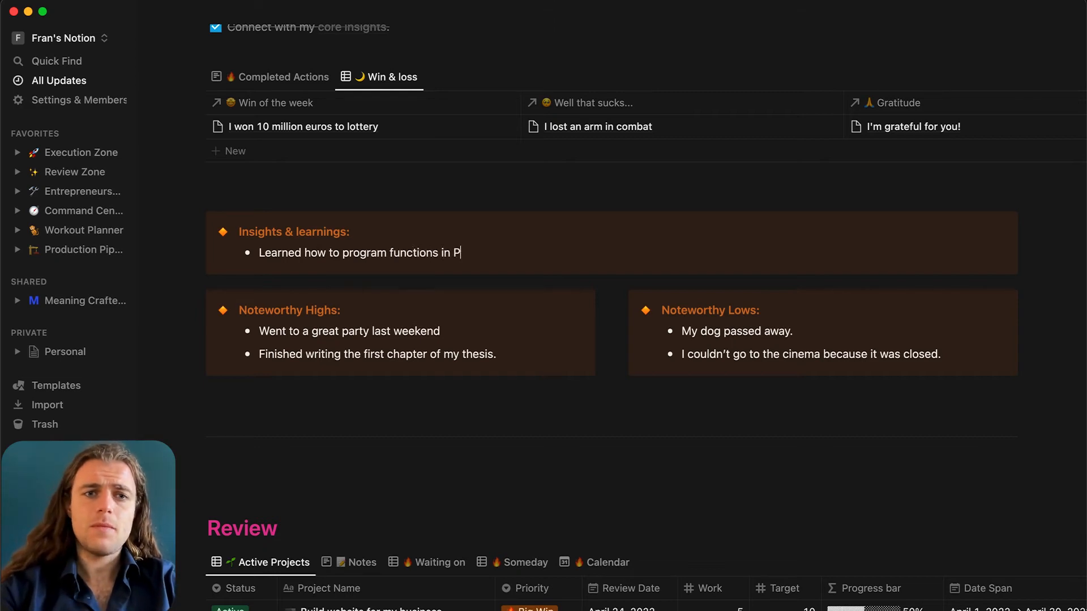
key(Return)
text(Learned how)
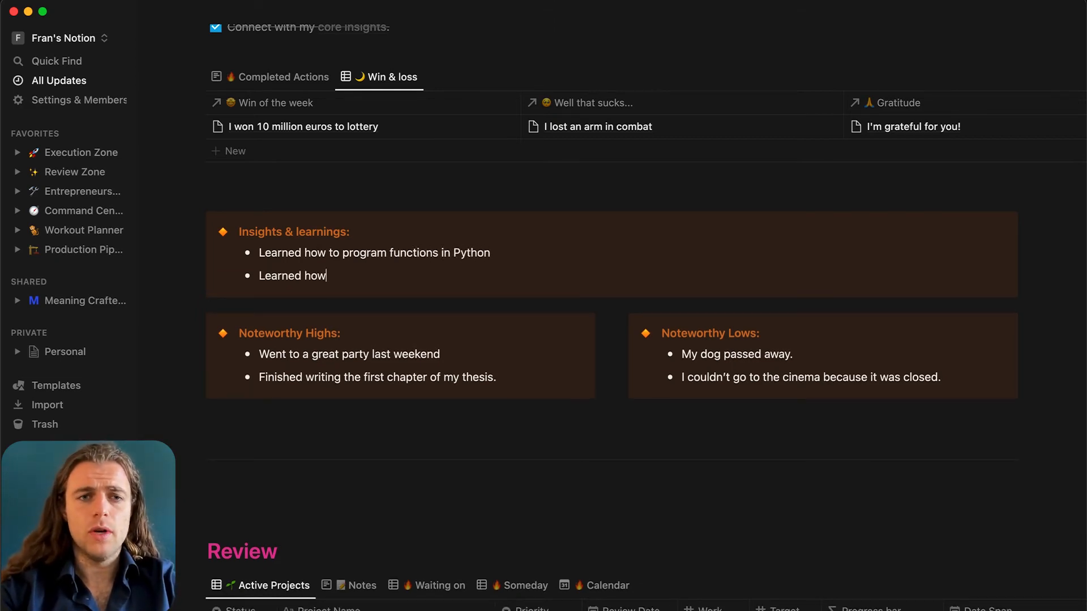
text( to ask girls out w)
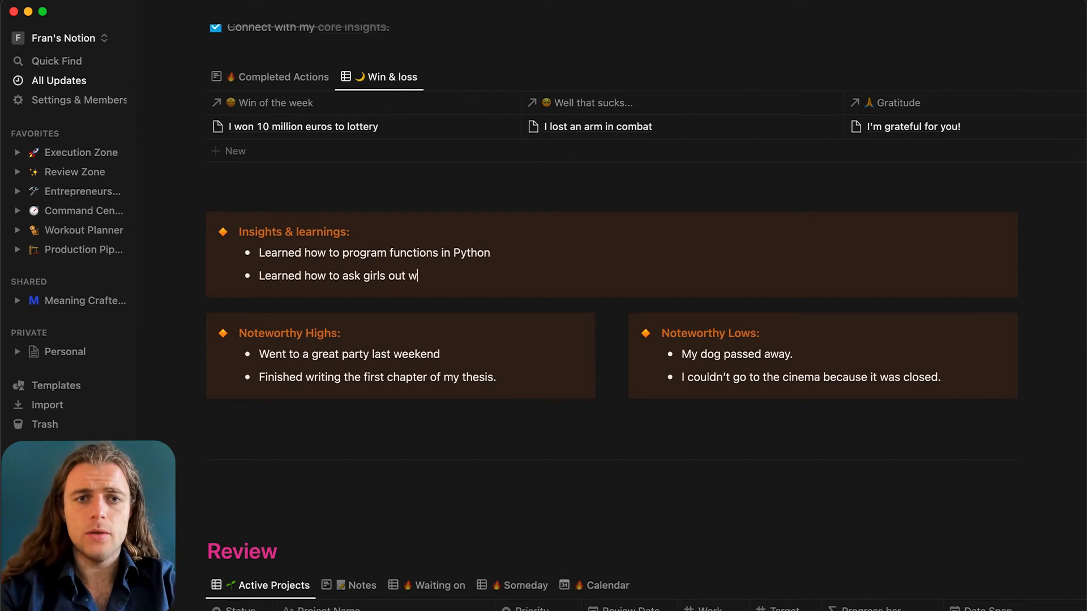
text(ithout looking really)
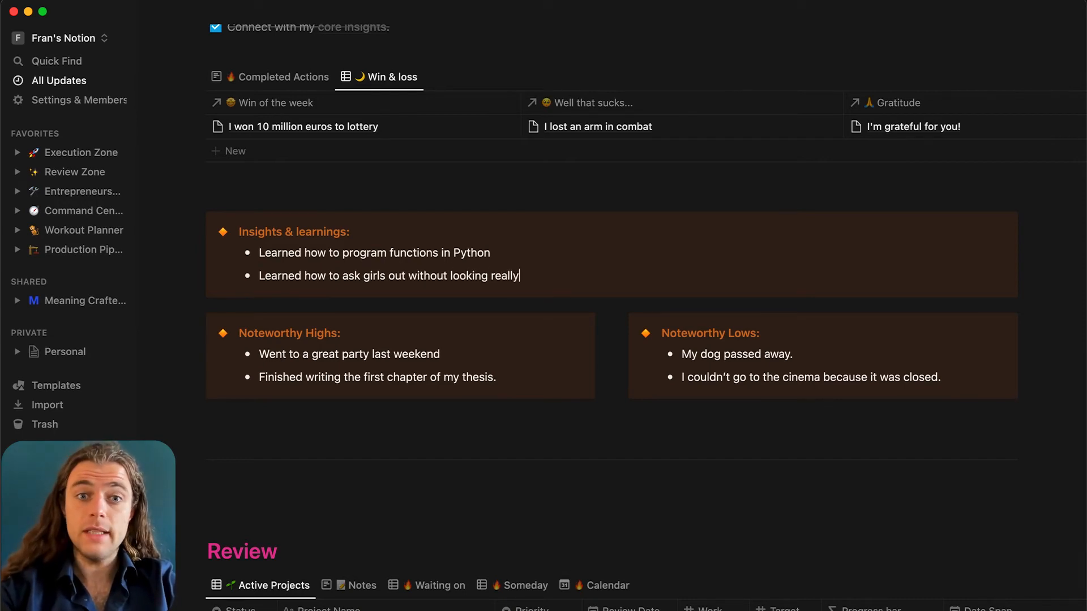
text( really awkwar)
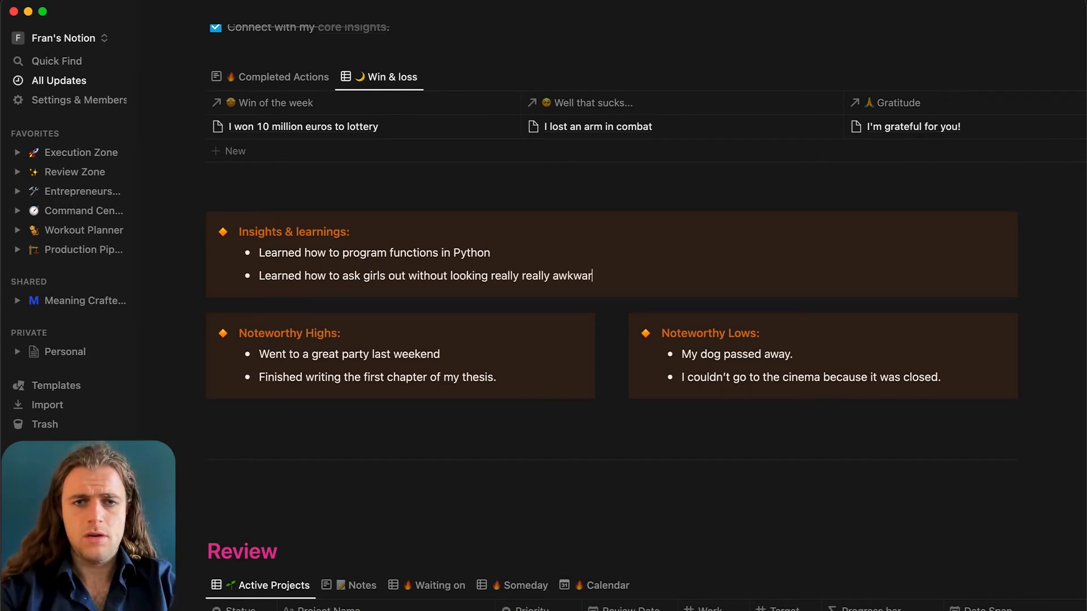
text(d. Not really though.)
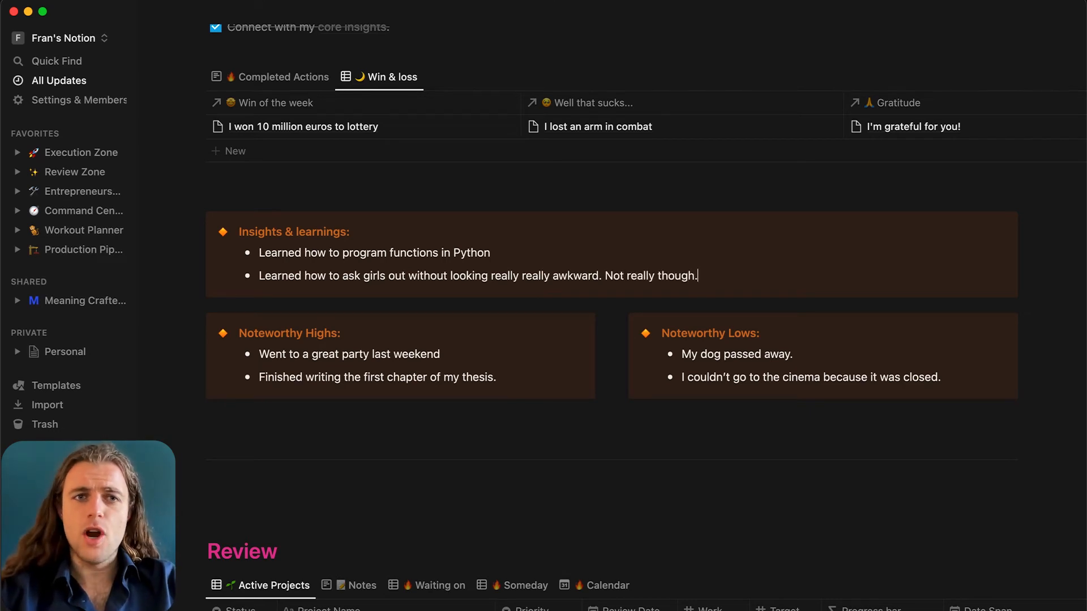
Set the review date of the active project Build website for my business to April 17, 2022.
scroll(419, 278, up, 2)
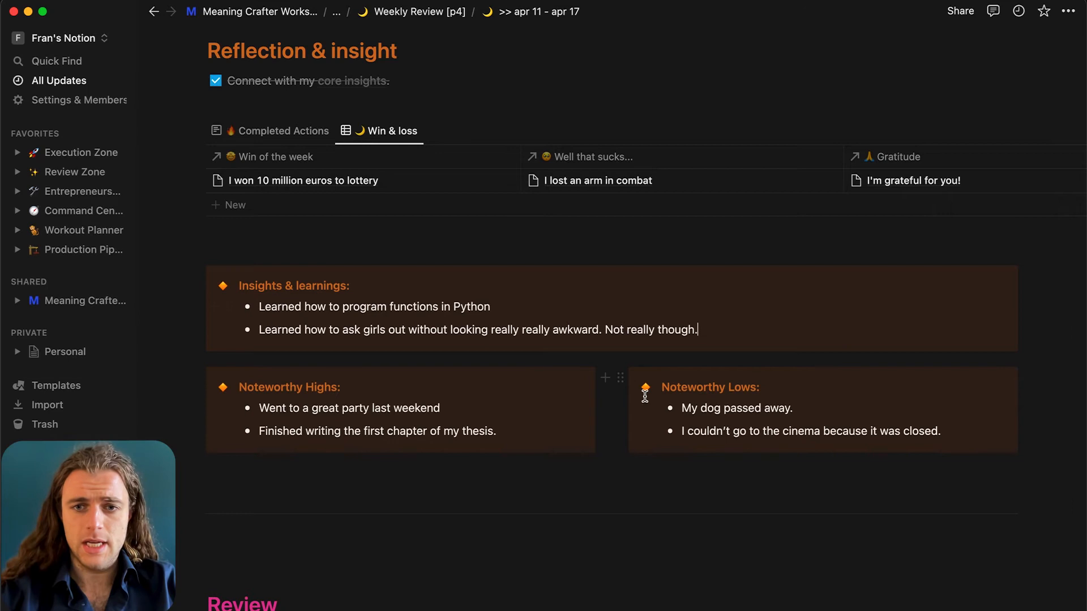
scroll(366, 54, down, 15)
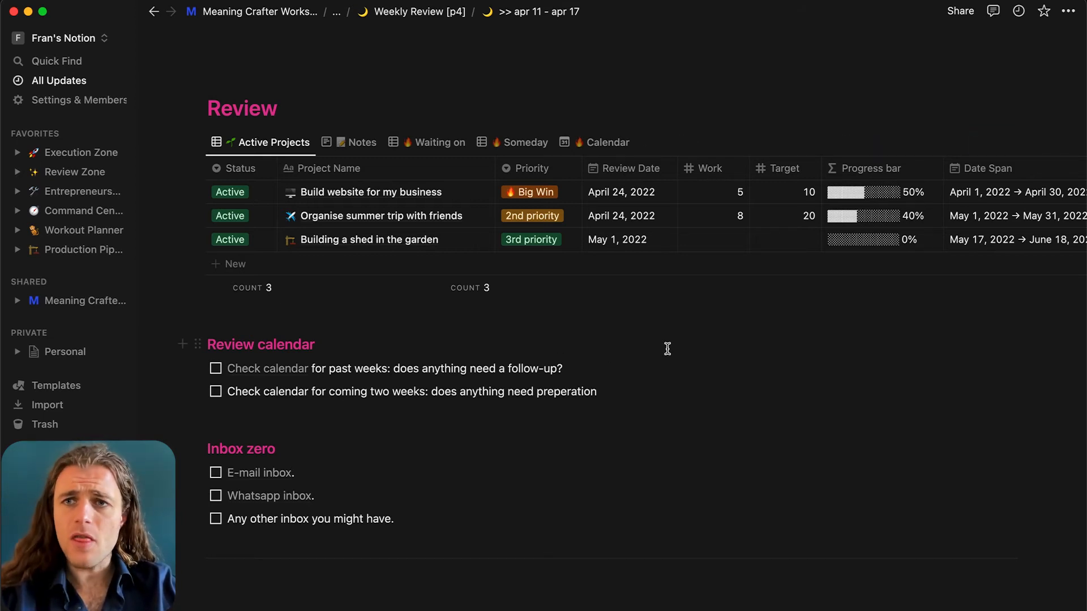
click(630, 194)
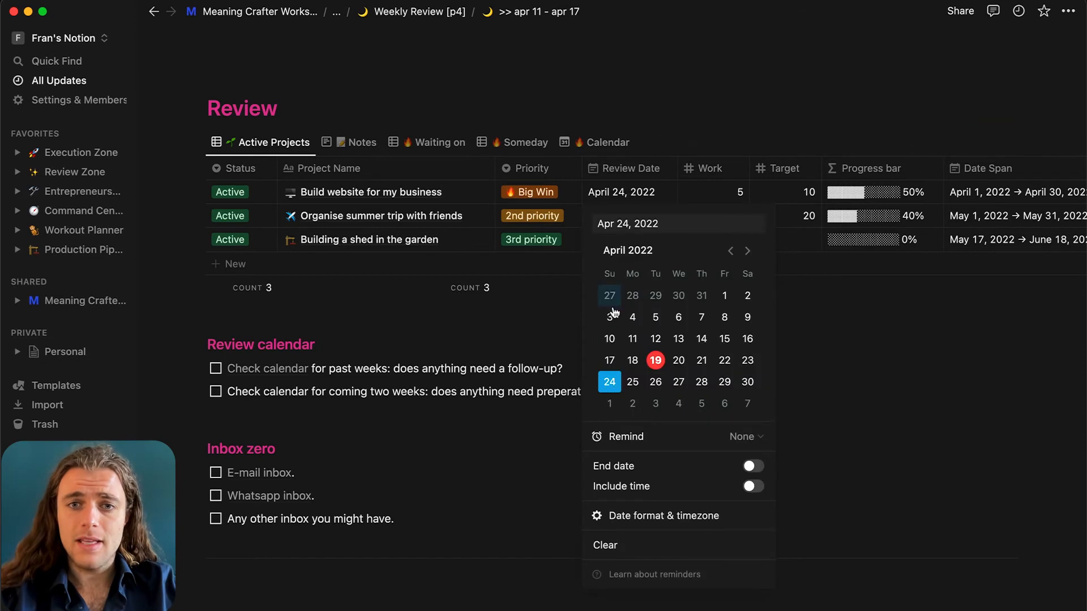
click(610, 360)
key(Escape)
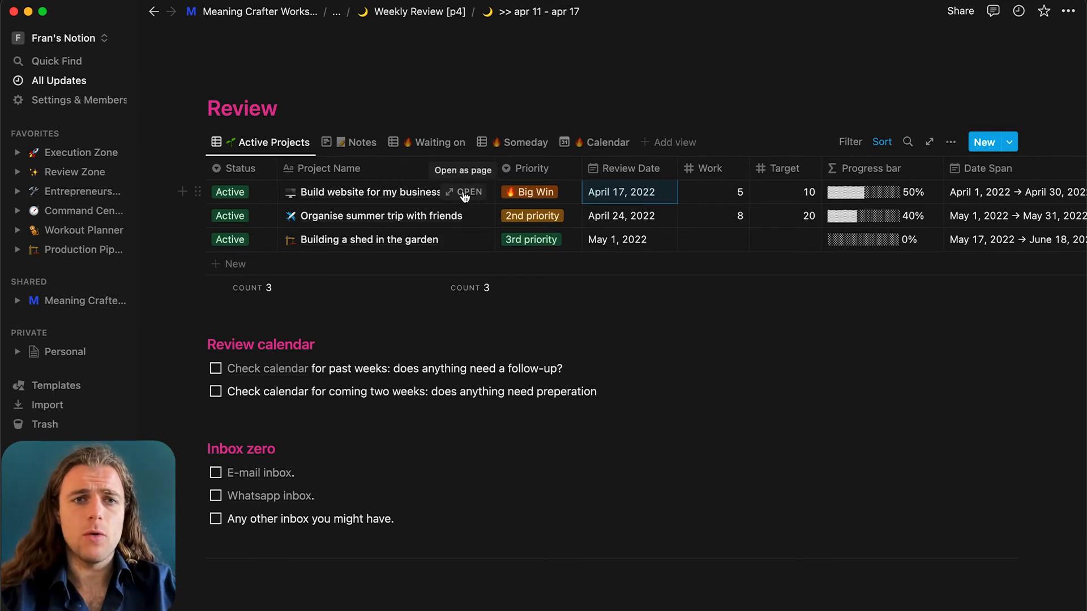
Open the Build website for my business project as a full page and examine its linked actions and project chunks timeline.
click(464, 192)
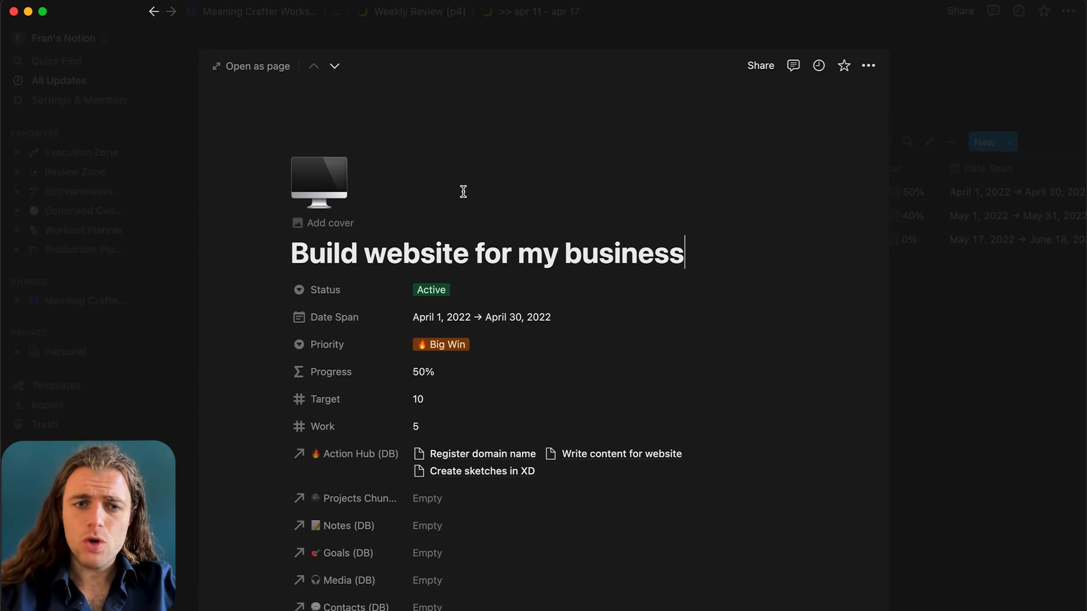
key(super+Return)
scroll(463, 192, down, 6)
scroll(463, 192, down, 6)
scroll(464, 192, down, 2)
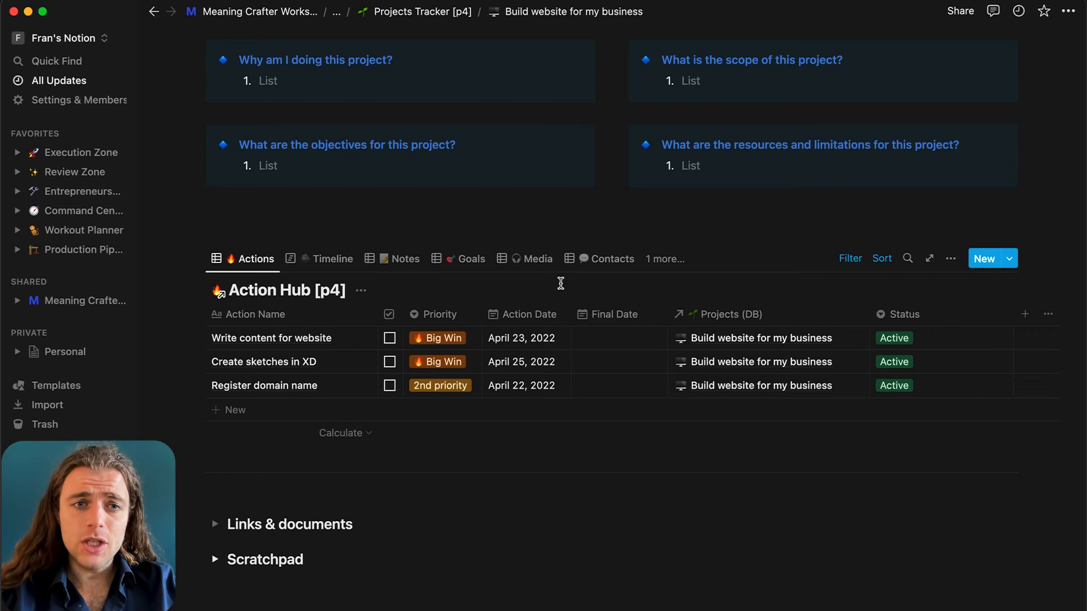
click(337, 264)
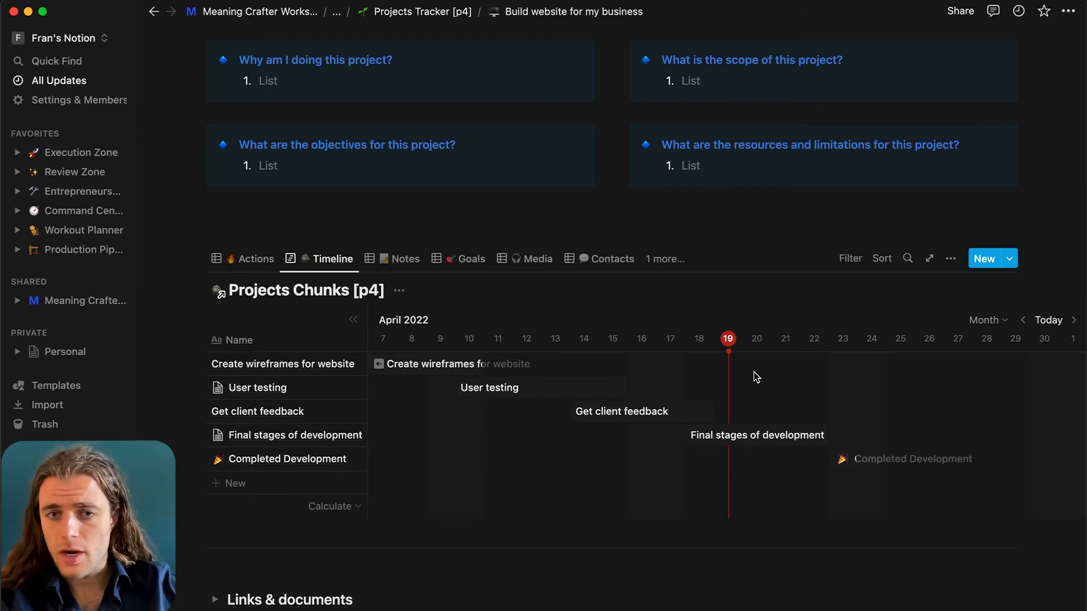
scroll(757, 378, right, 4)
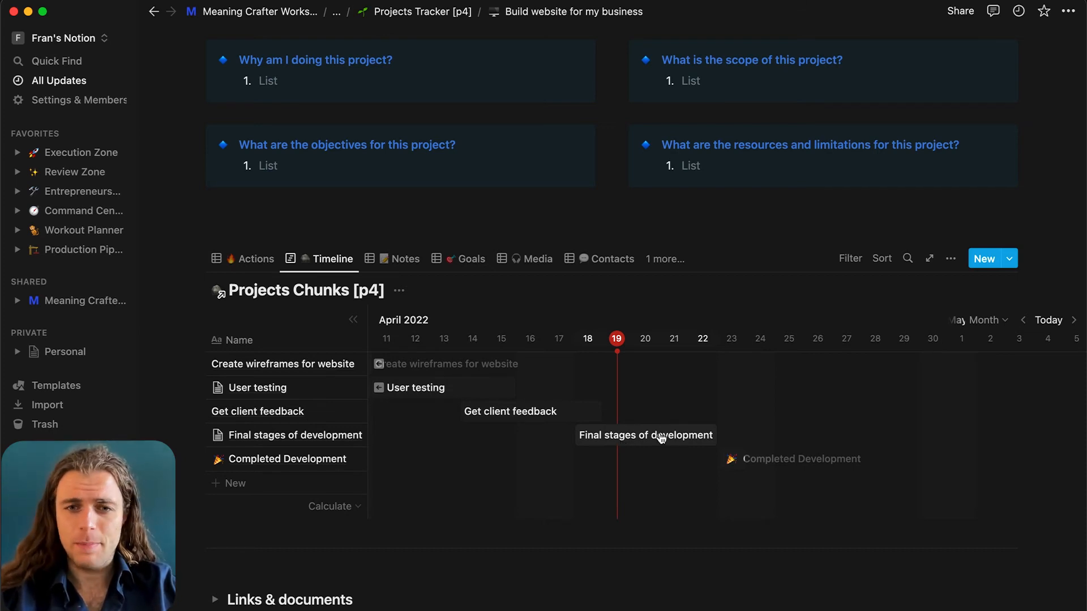
Add the action "I need to clean up my code" to the Action Hub of the Build website for my business project.
click(264, 261)
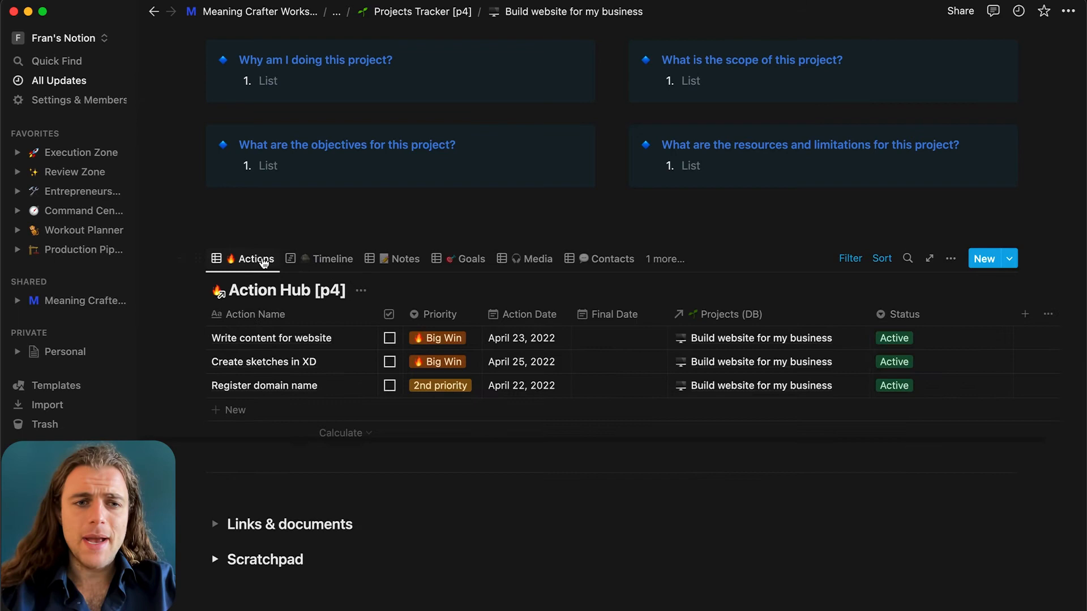
click(250, 408)
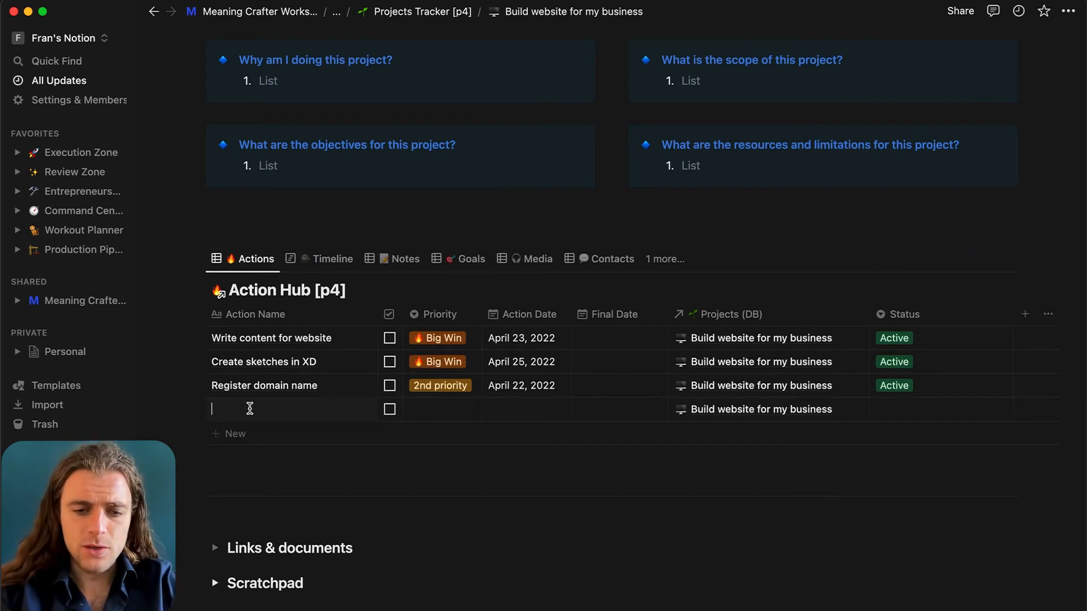
text(I need to celan)
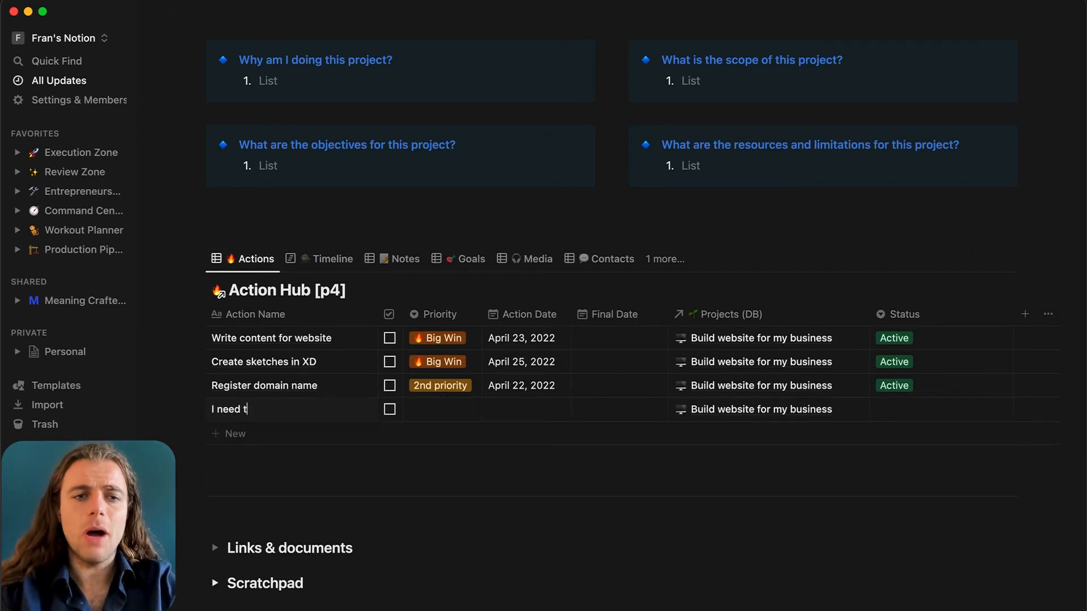
key(BackSpace)
key(BackSpace)
key(BackSpace)
key(BackSpace)
key(BackSpace)
text(lean )
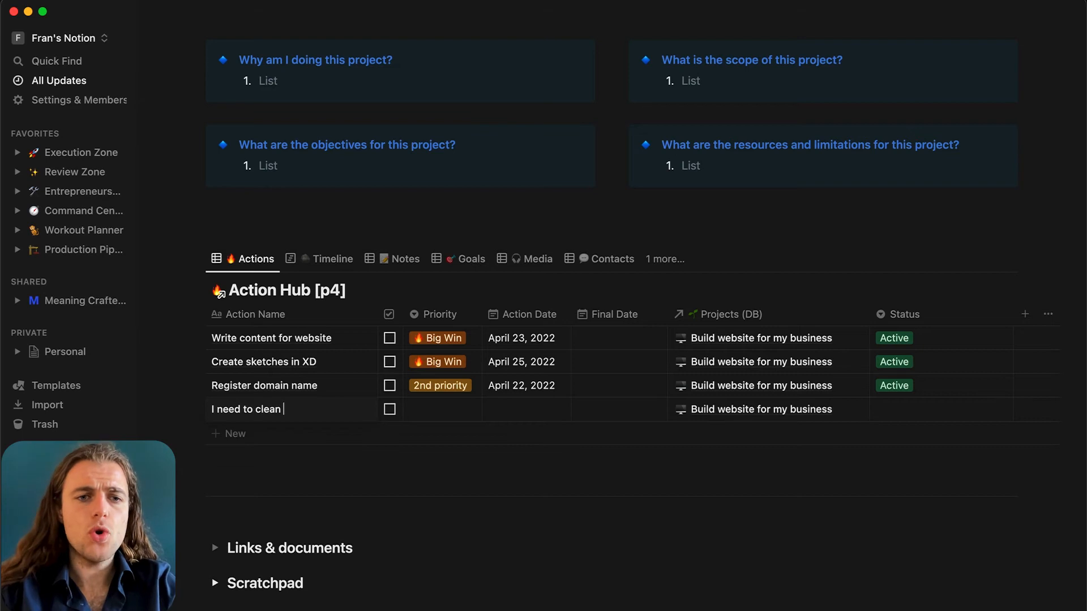
text(up my code)
key(Escape)
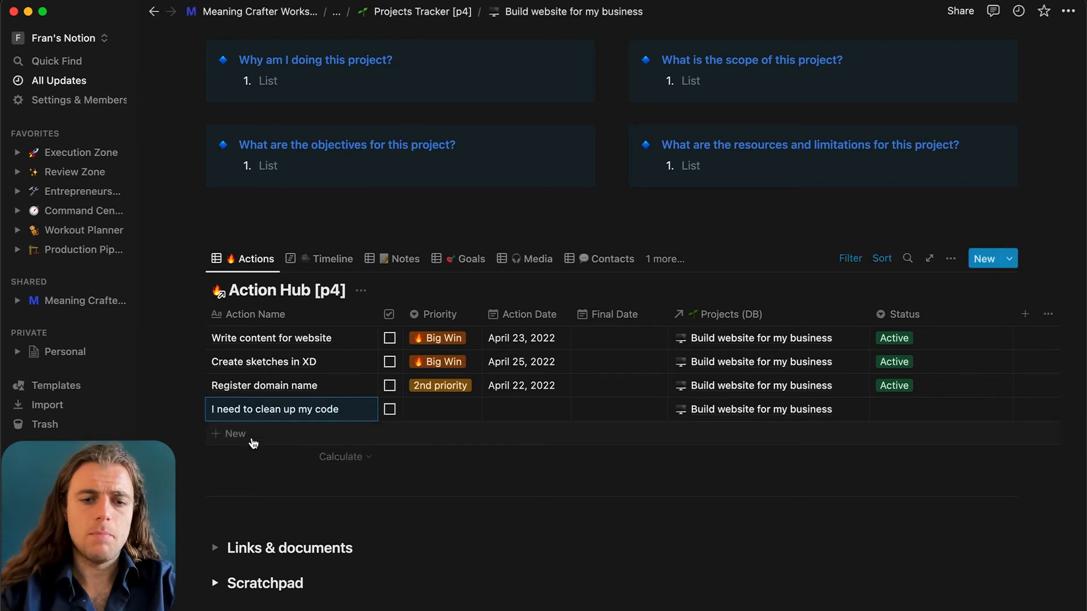
Add the actions "Publish website to Namecheap" and "Share webhandles with the world" to the project's Action Hub.
click(253, 435)
text(Publish webs)
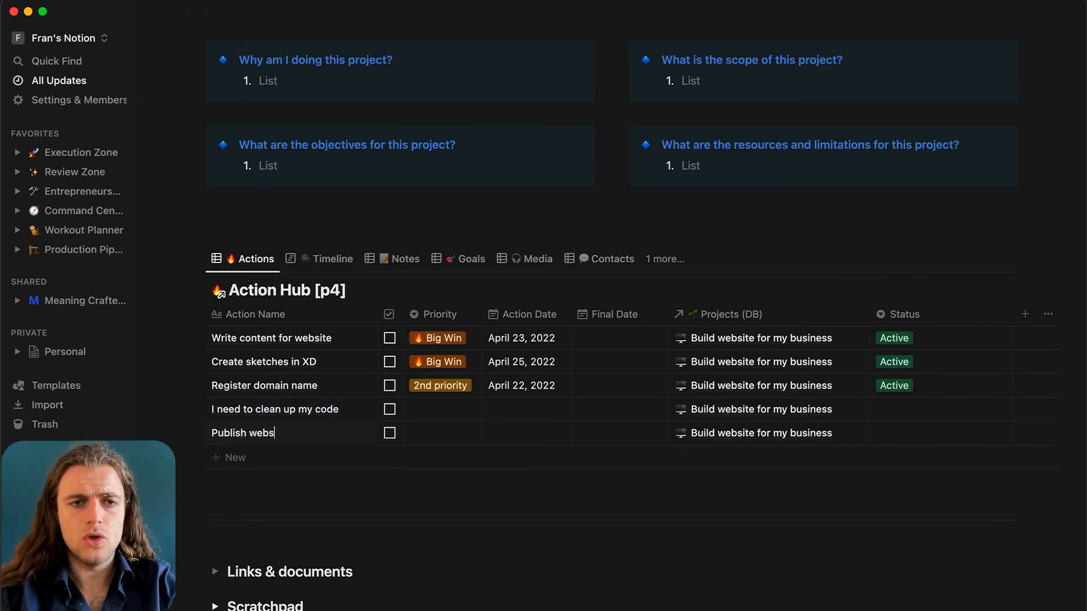
text(ite to Namecheap)
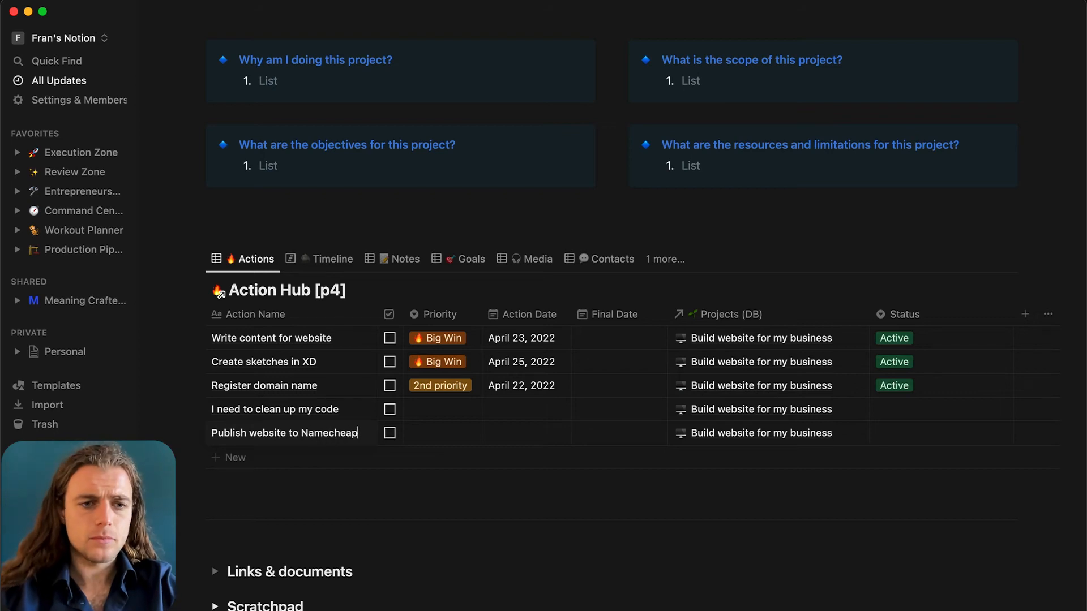
click(243, 459)
text(Sh)
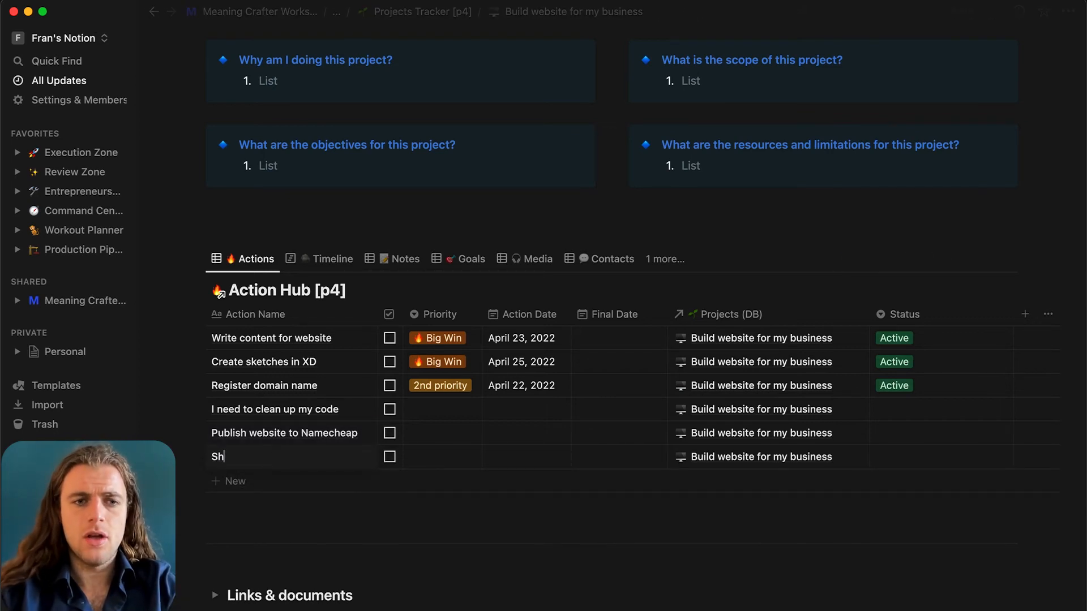
text(are webhandles)
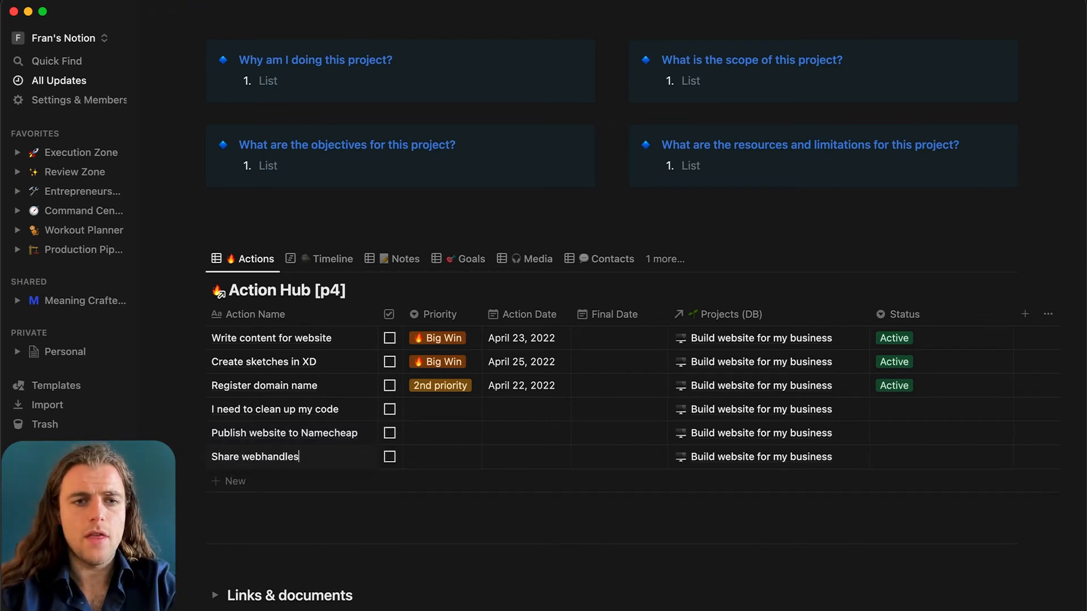
text( with the world)
key(Escape)
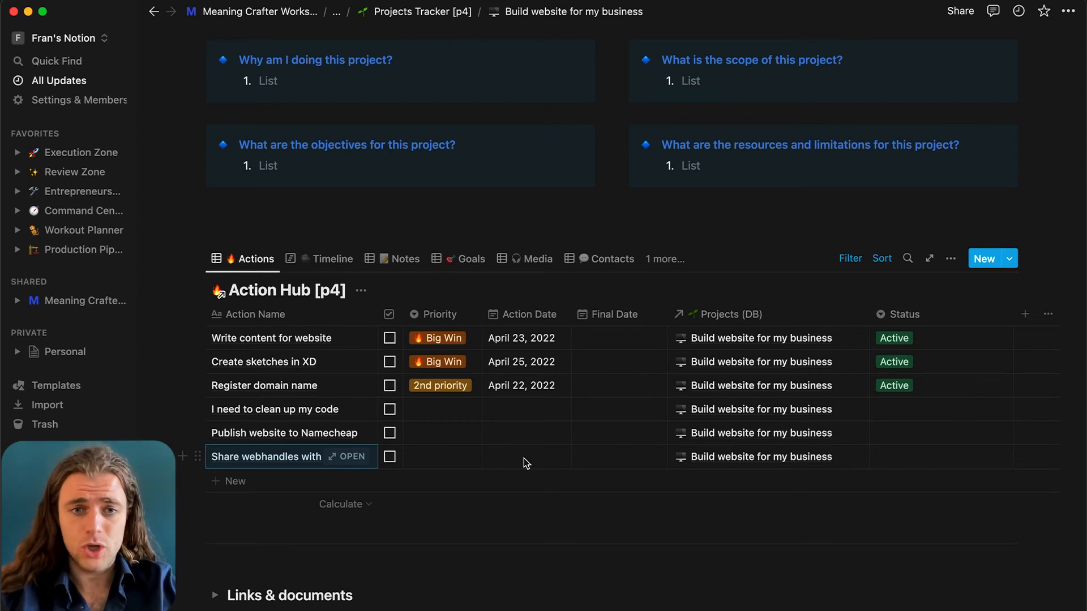
Set the action dates to April 25, 2022 for the code cleanup, April 27 for publishing the website and May 1 for sharing the webhandles.
click(533, 411)
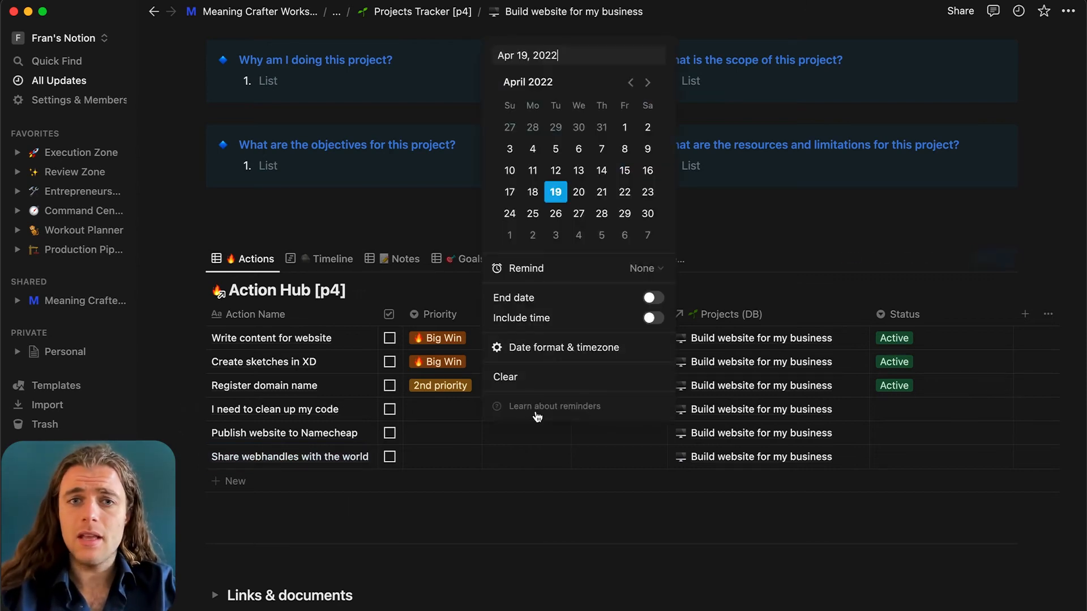
click(532, 213)
click(533, 453)
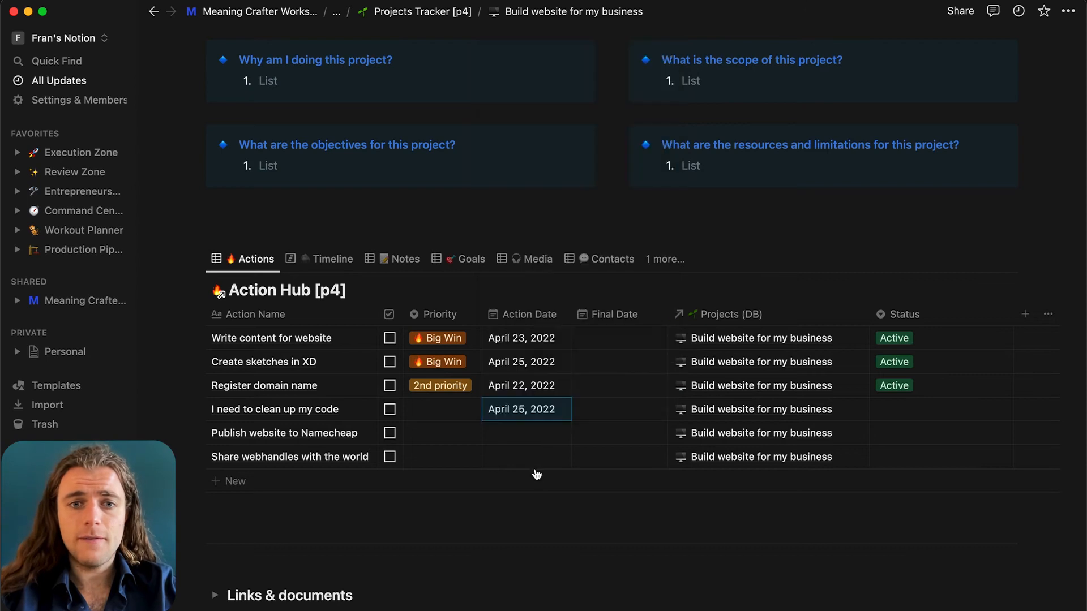
click(530, 431)
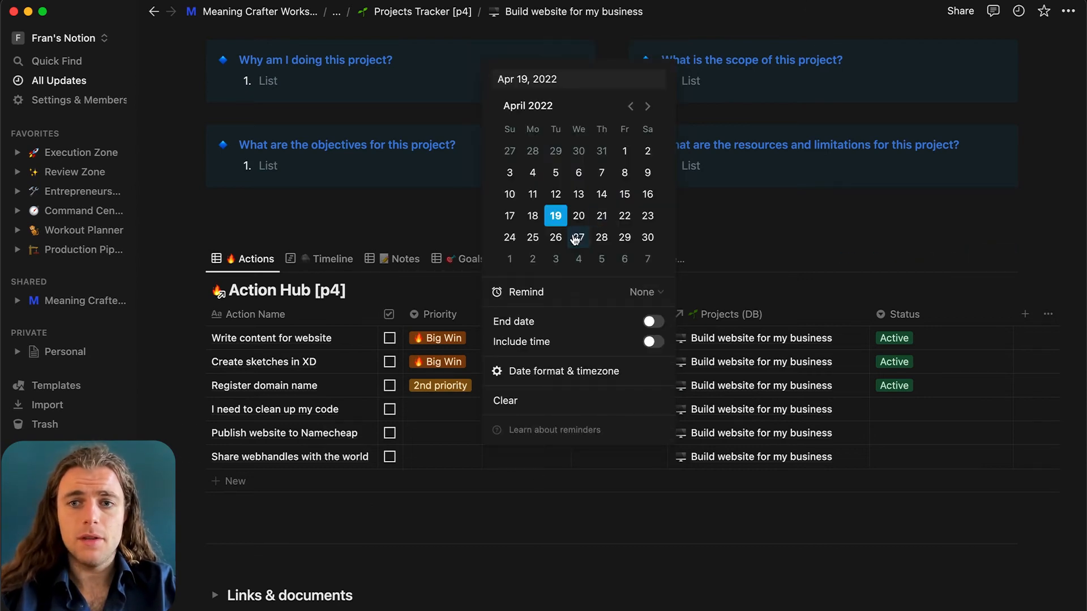
click(579, 237)
click(624, 463)
click(555, 461)
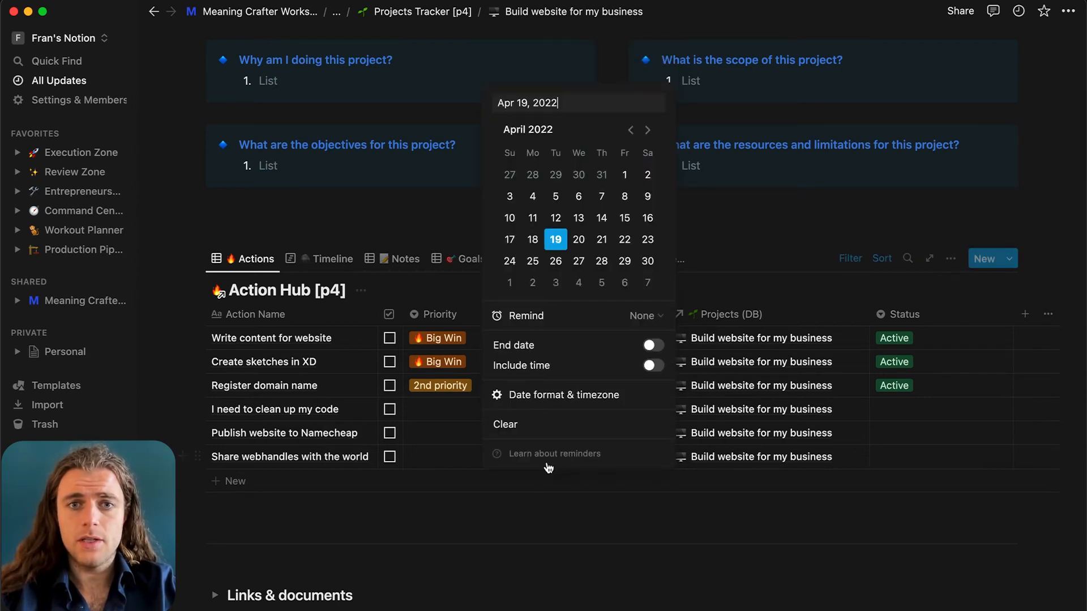
click(511, 282)
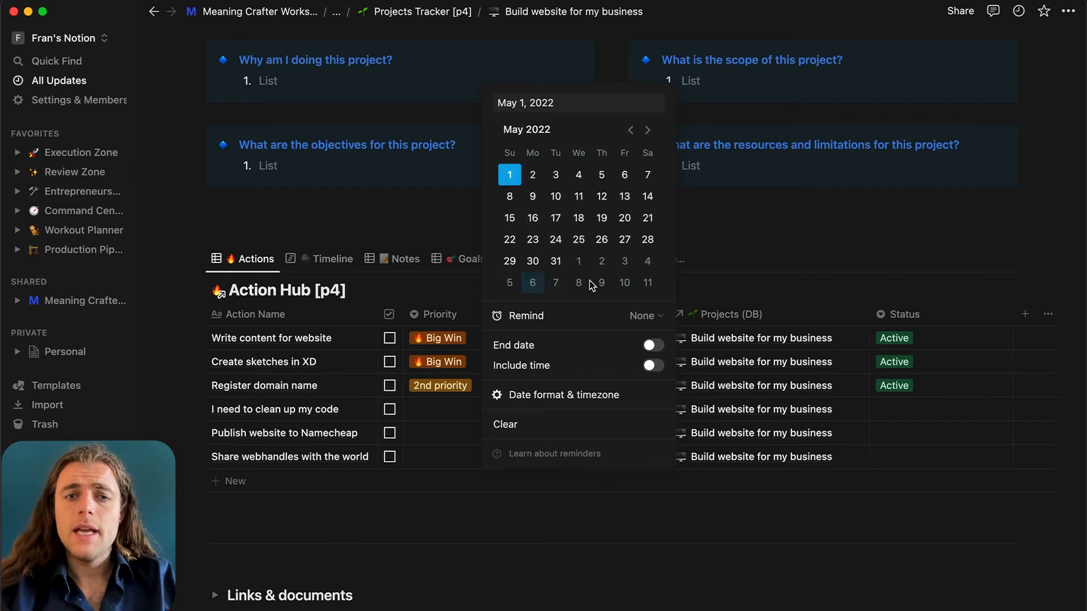
click(848, 256)
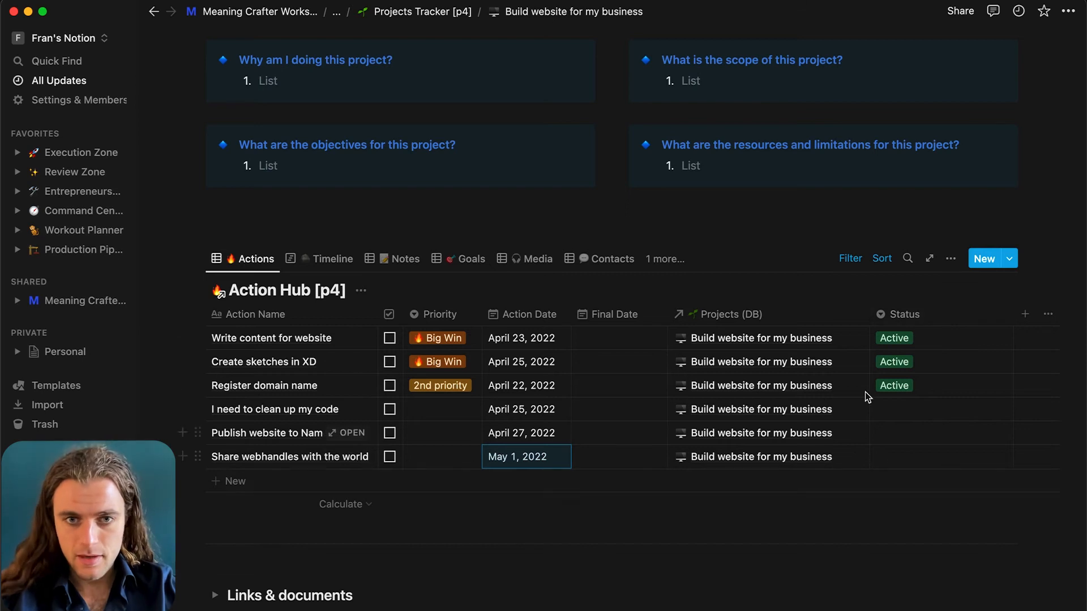
Set the status of the code cleanup, website publishing and webhandles sharing actions to Active.
click(929, 411)
click(920, 451)
click(922, 447)
click(922, 476)
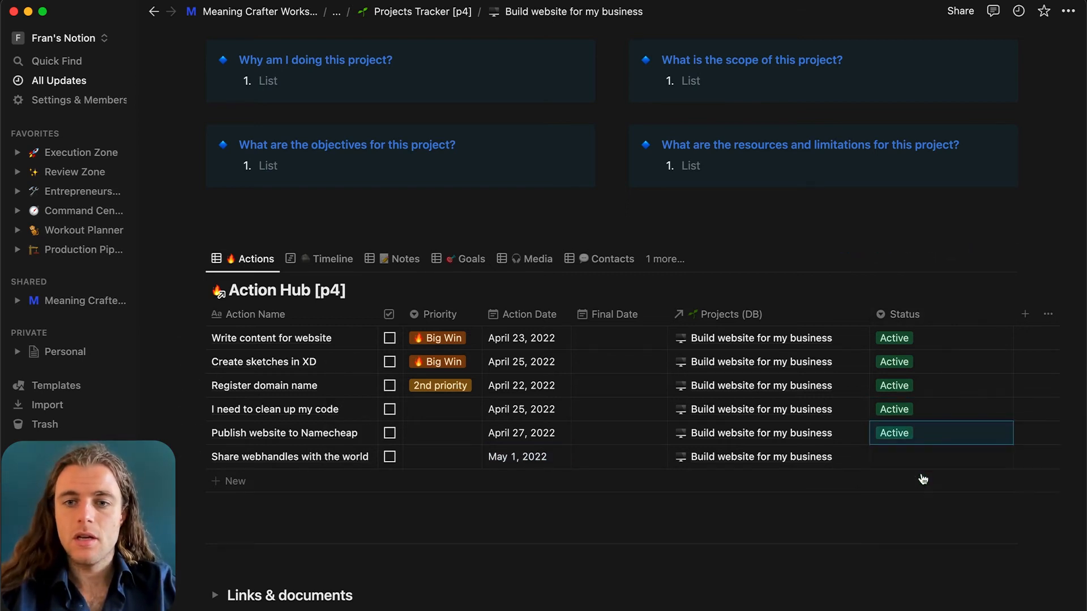
click(922, 465)
click(917, 503)
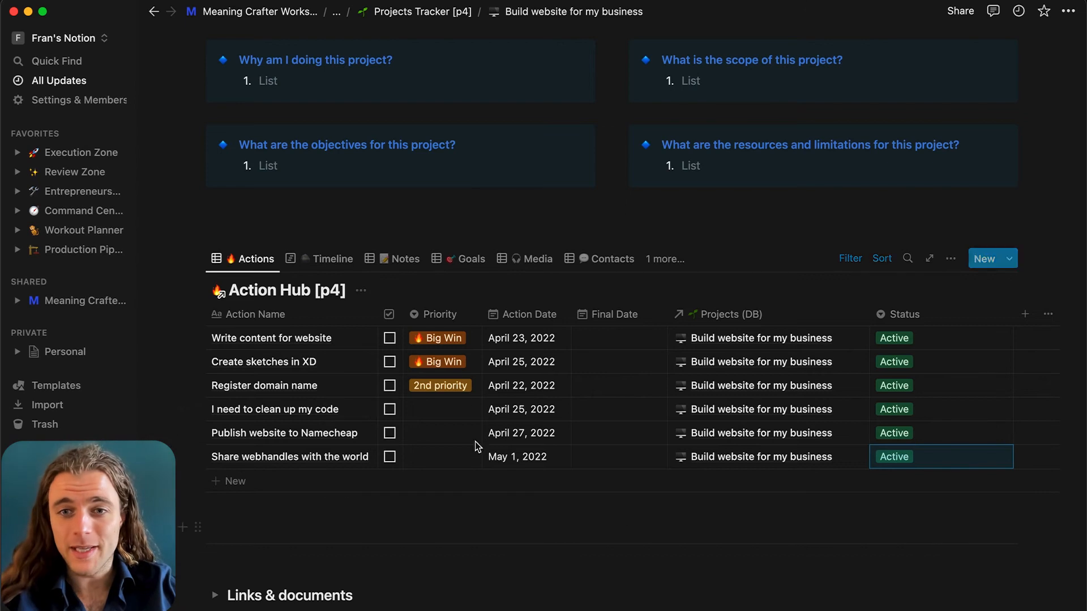
Return to the weekly review and set the Build website for my business project's review date to April 24, 2022.
key(super+[)
click(948, 418)
scroll(576, 281, up, 1)
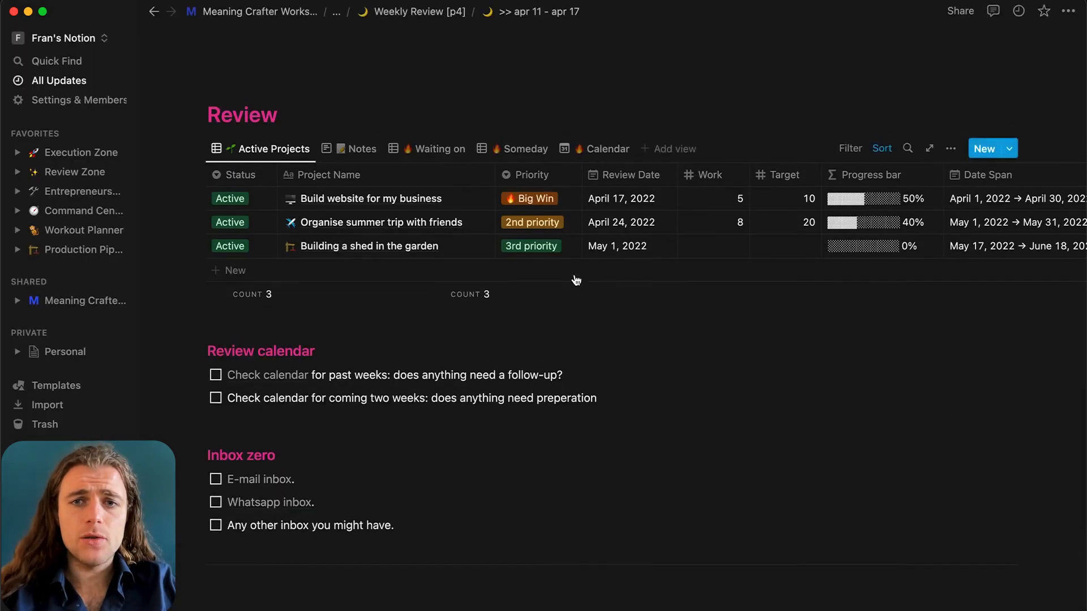
scroll(577, 281, up, 1)
click(613, 235)
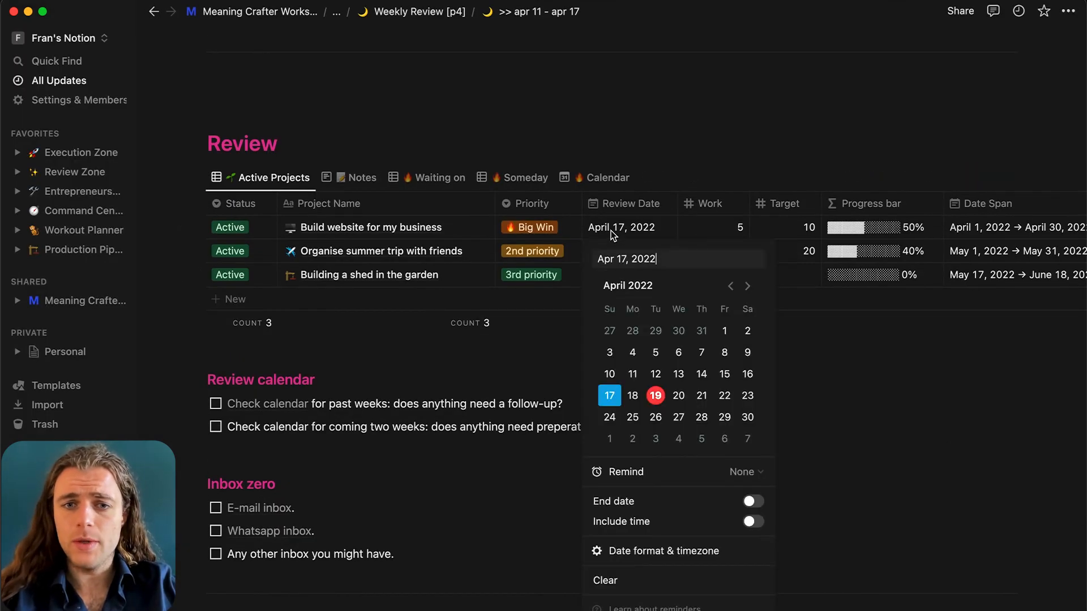
click(610, 417)
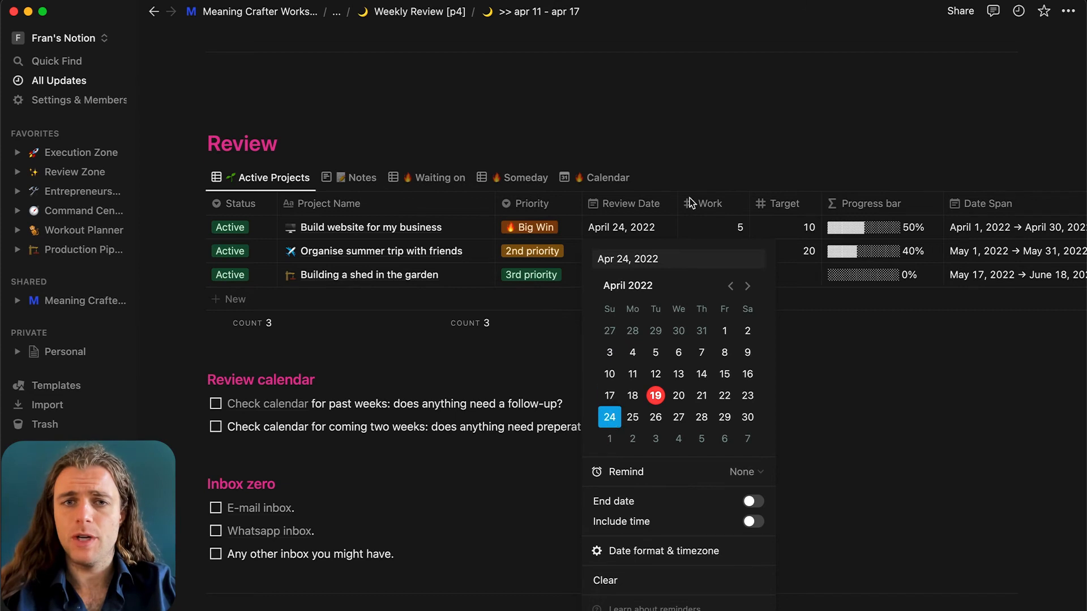
key(Escape)
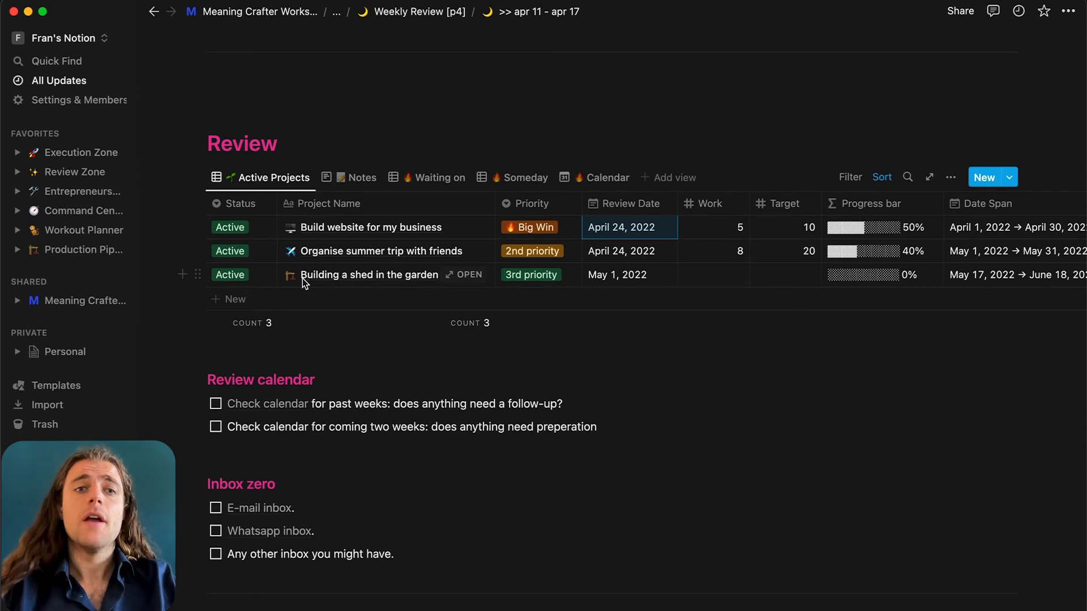
Look into the note "Sometimes love feels like a wierd friend" and mark all three notes in the Review section as reviewed.
click(361, 180)
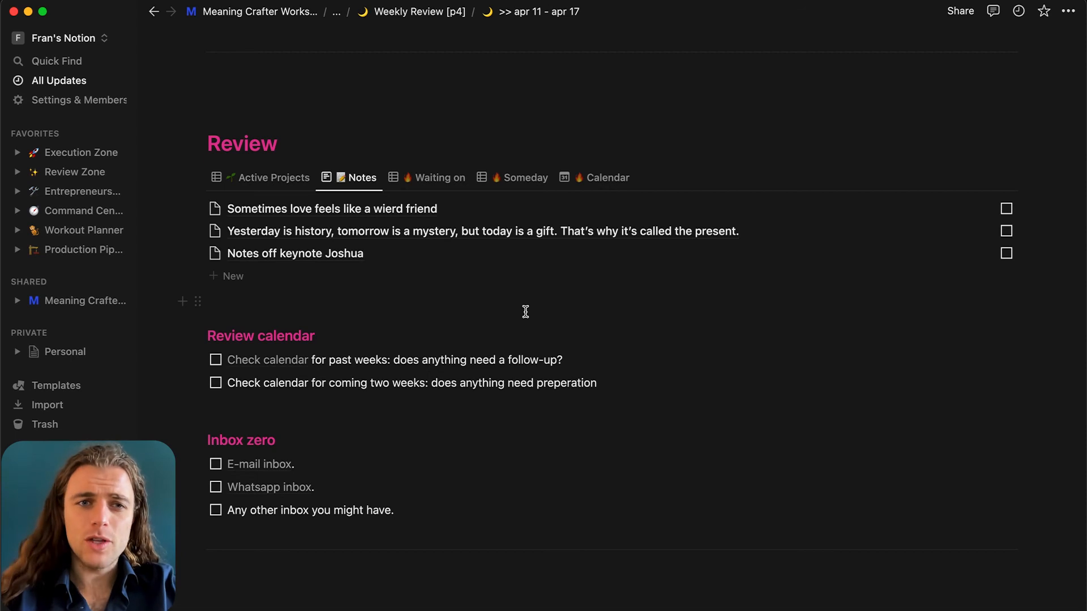
click(408, 213)
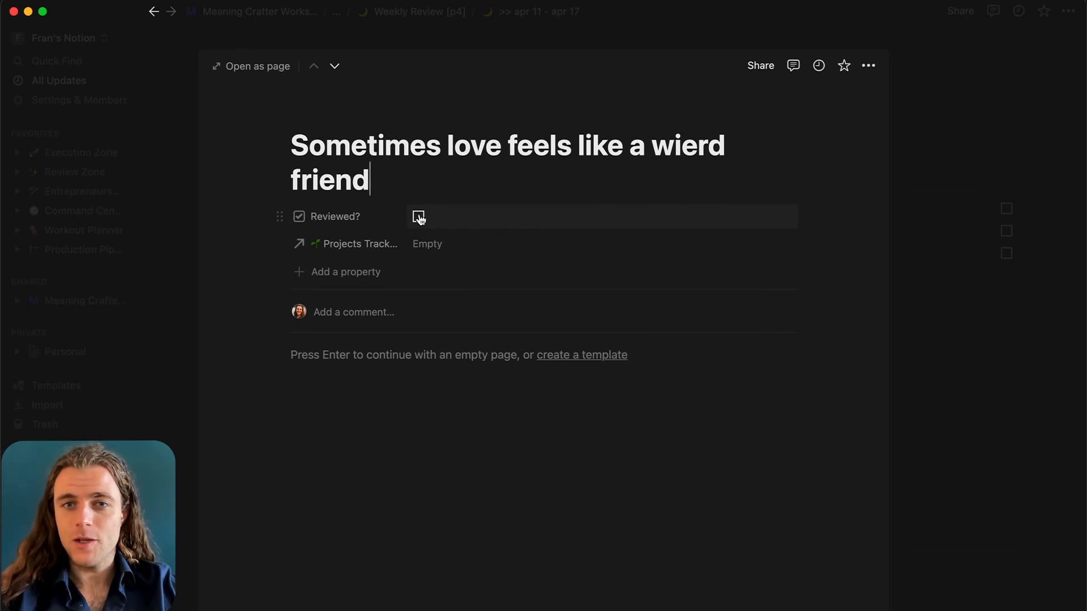
click(963, 110)
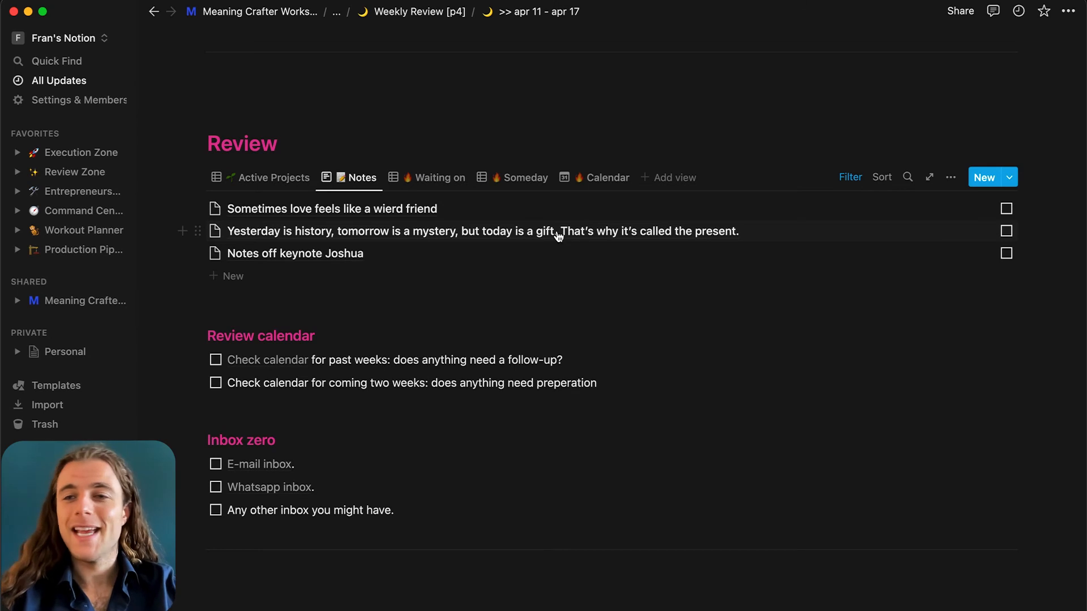
click(1007, 211)
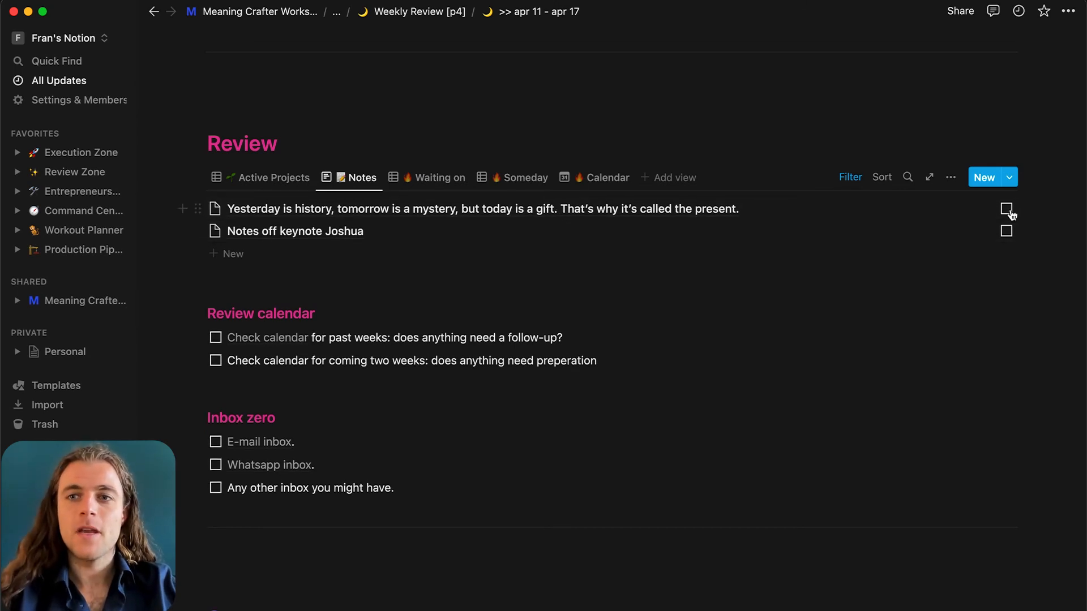
click(1007, 210)
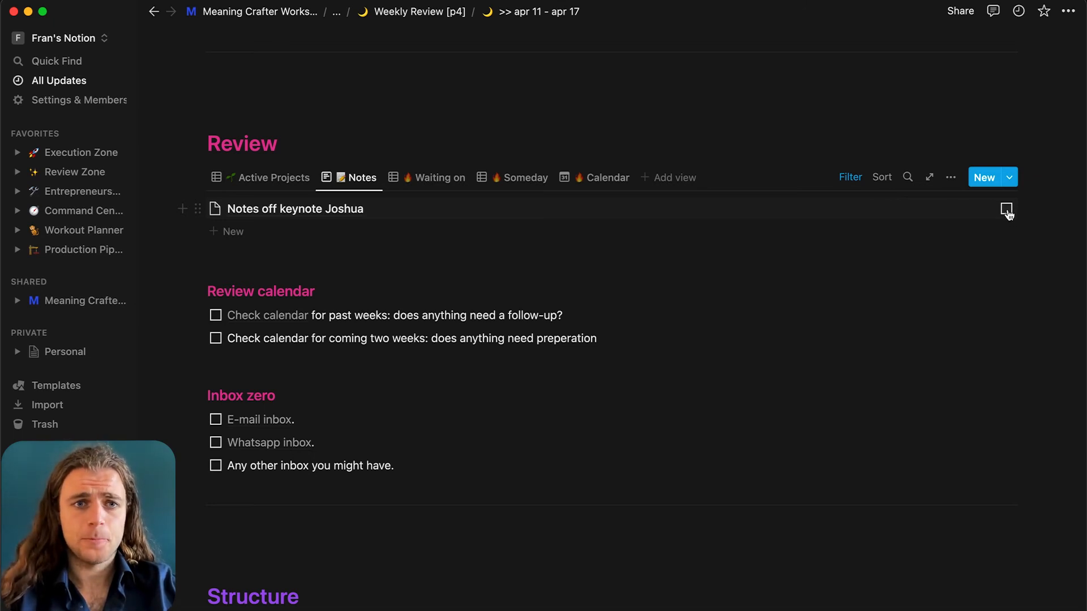
click(1007, 214)
Examine the Waiting on actions and the status options of Get feedback on sketches.
click(426, 180)
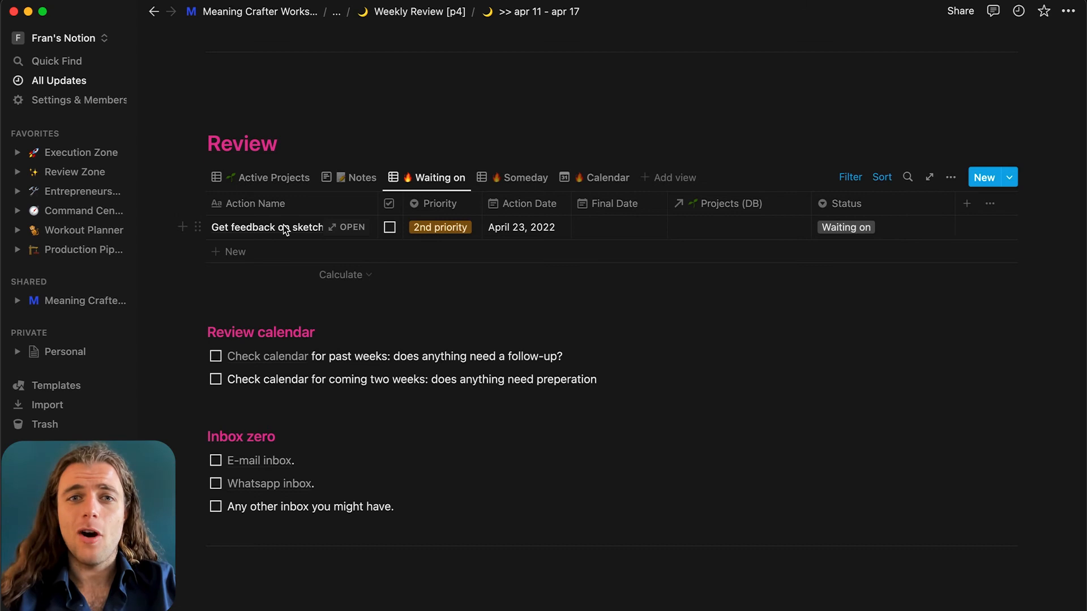
click(899, 221)
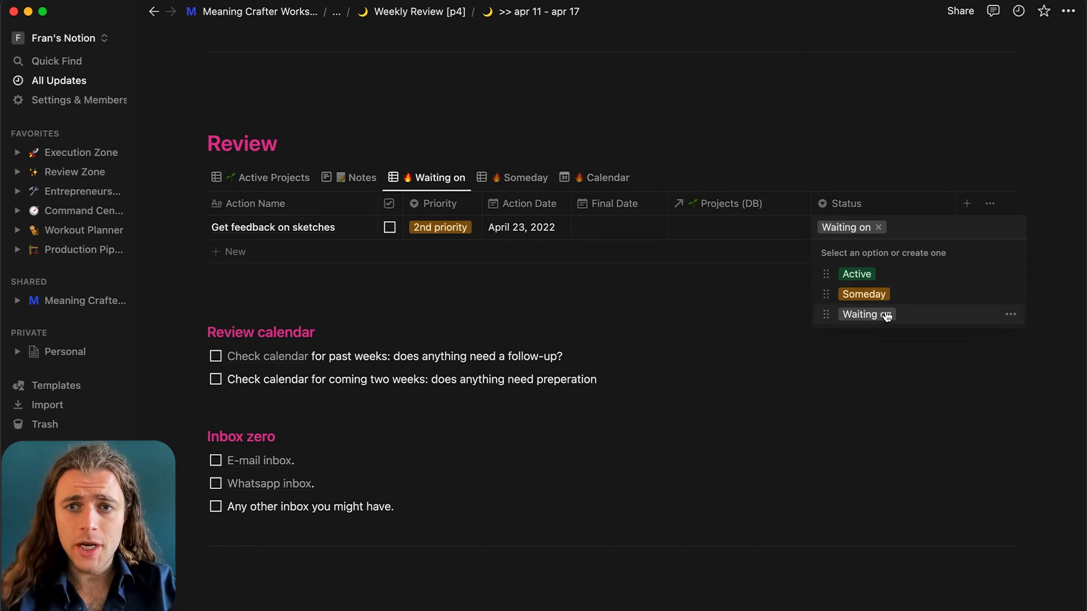
click(447, 272)
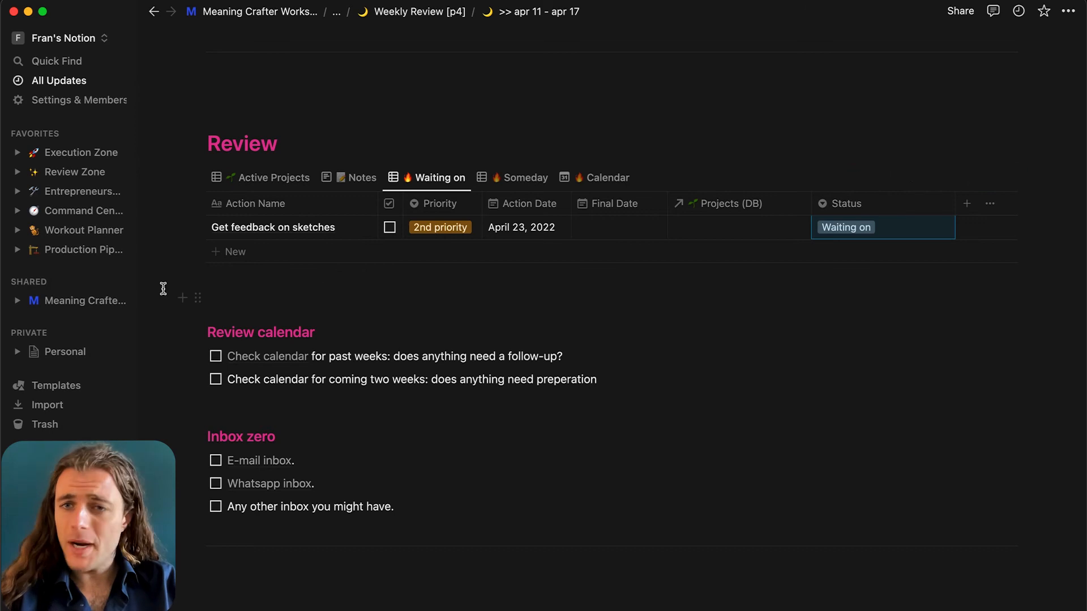
Add an action to the Waiting on list for sending a reminder e-mail to a contact, with priority Messages.
click(243, 253)
text(Send)
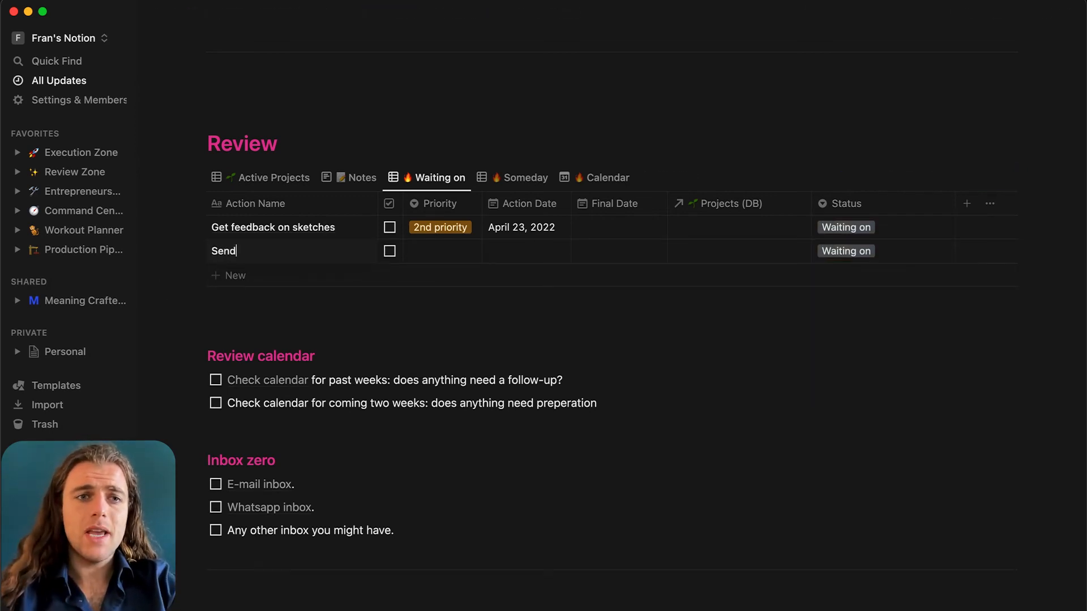
text( reminder e-mail to George)
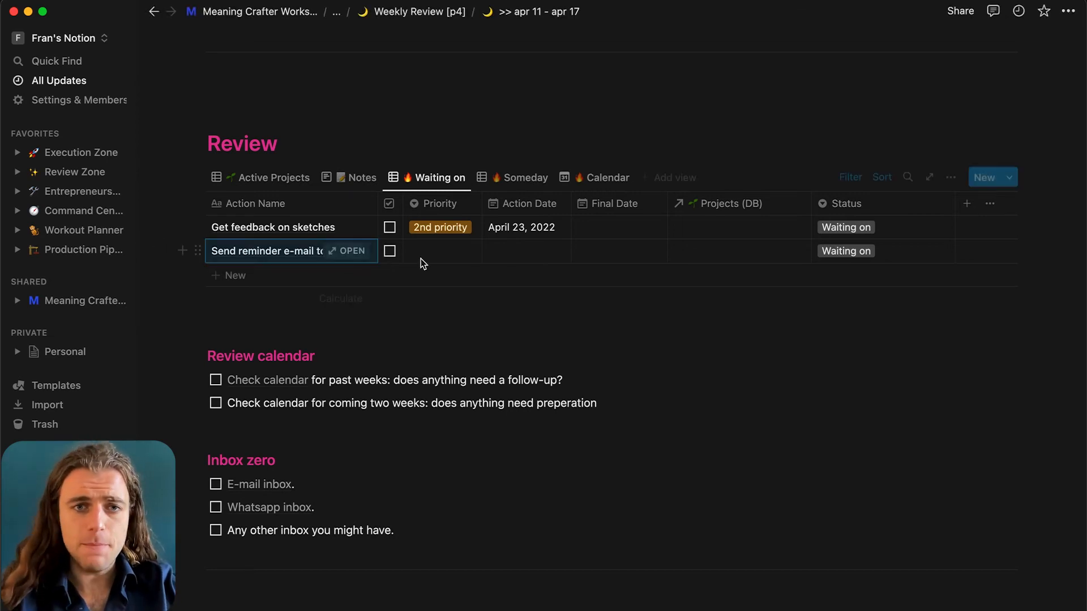
click(460, 252)
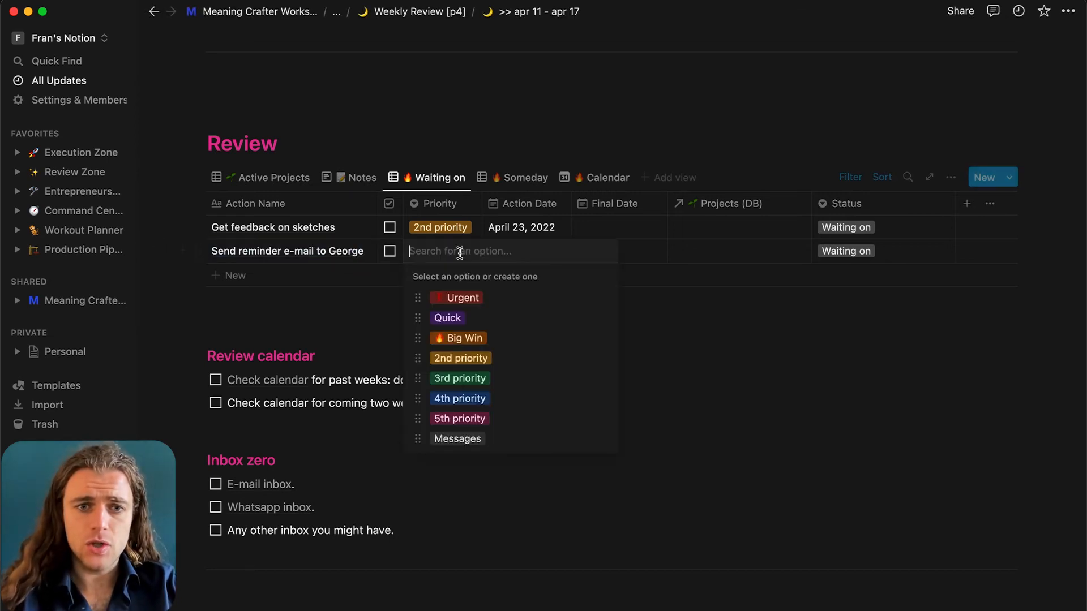
click(470, 439)
Set the reminder e-mail action's date to April 25, 2022 and its status to Active.
click(841, 258)
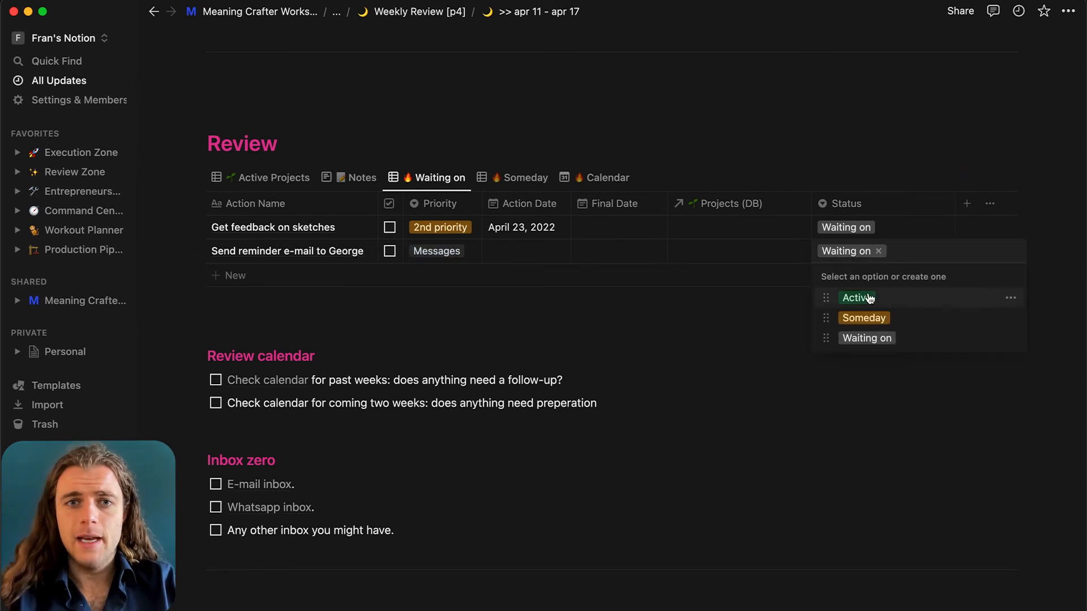
click(549, 249)
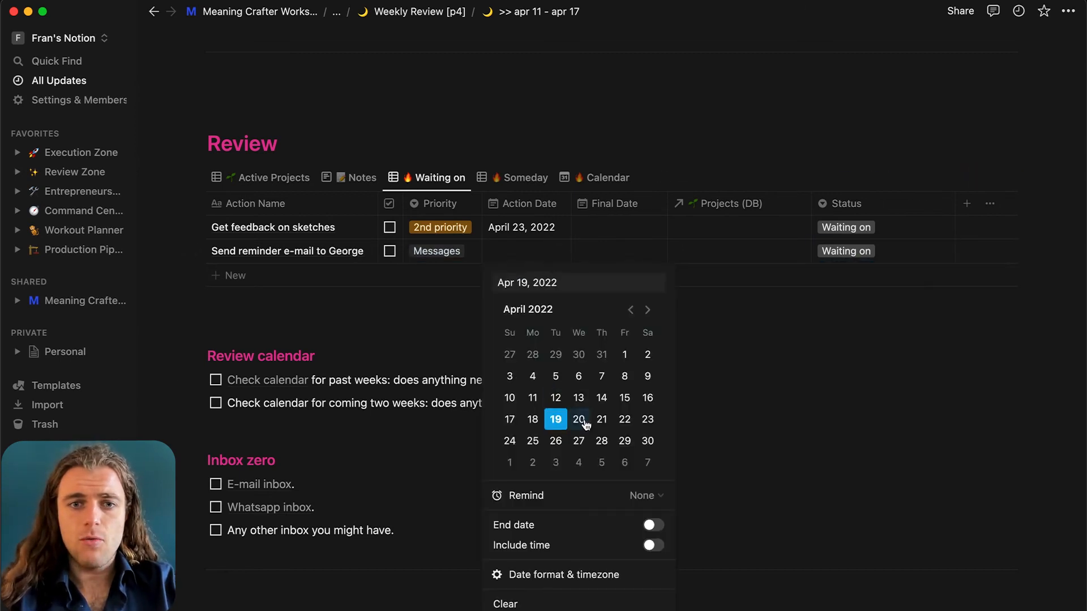
click(532, 441)
click(844, 251)
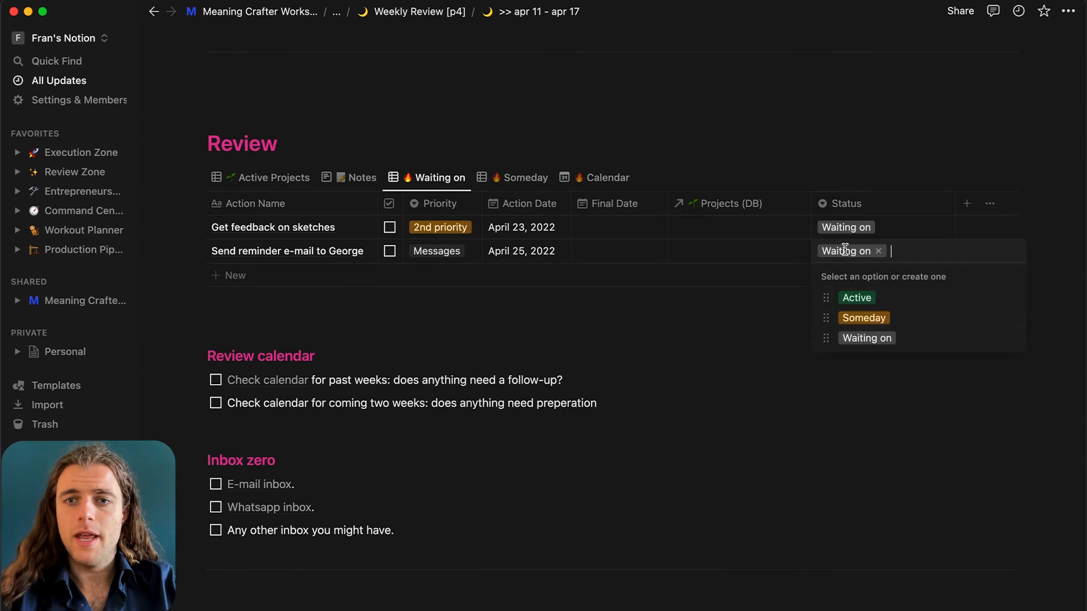
click(867, 302)
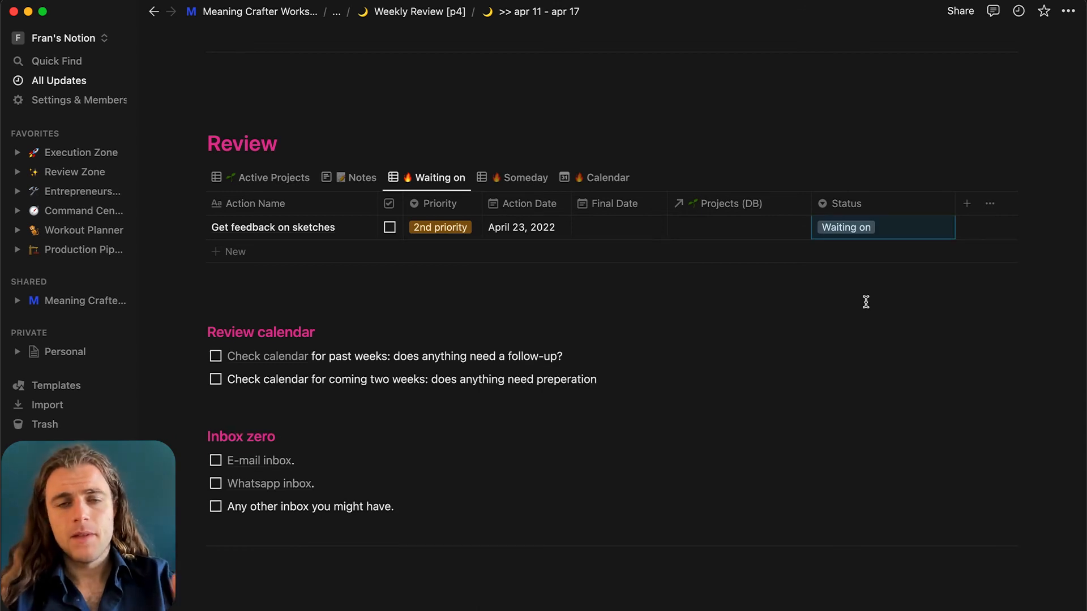
In the Someday actions, set the status of Create survey for user testing to Active.
click(518, 182)
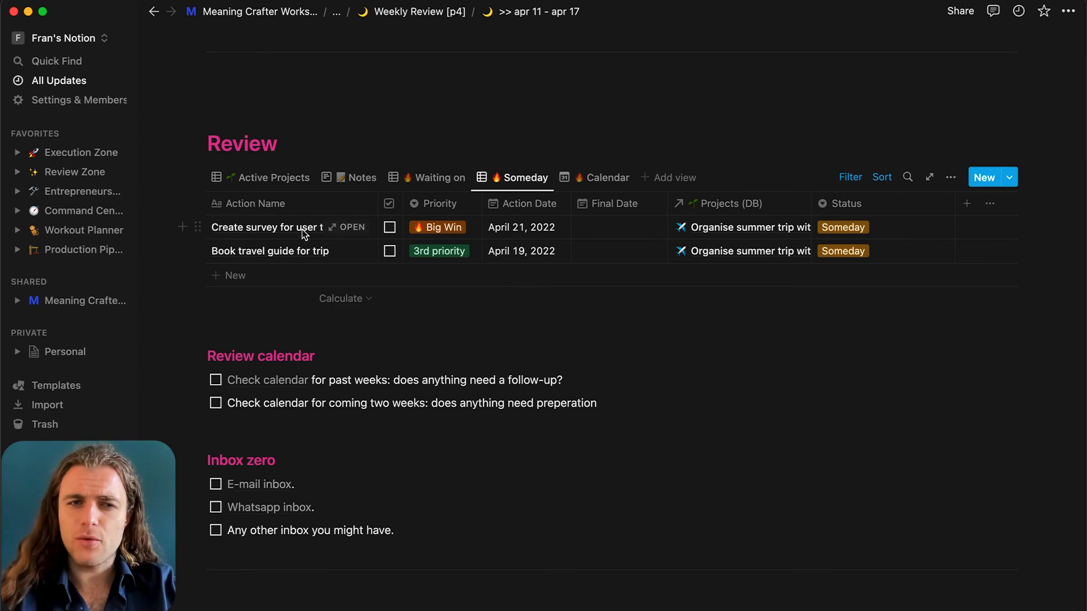
click(866, 233)
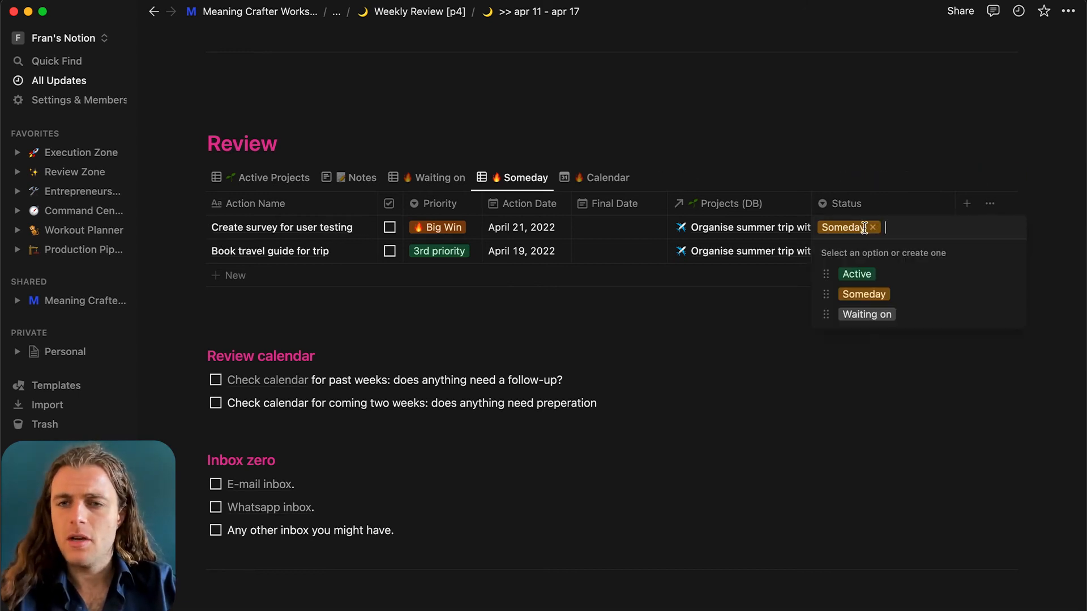
click(886, 276)
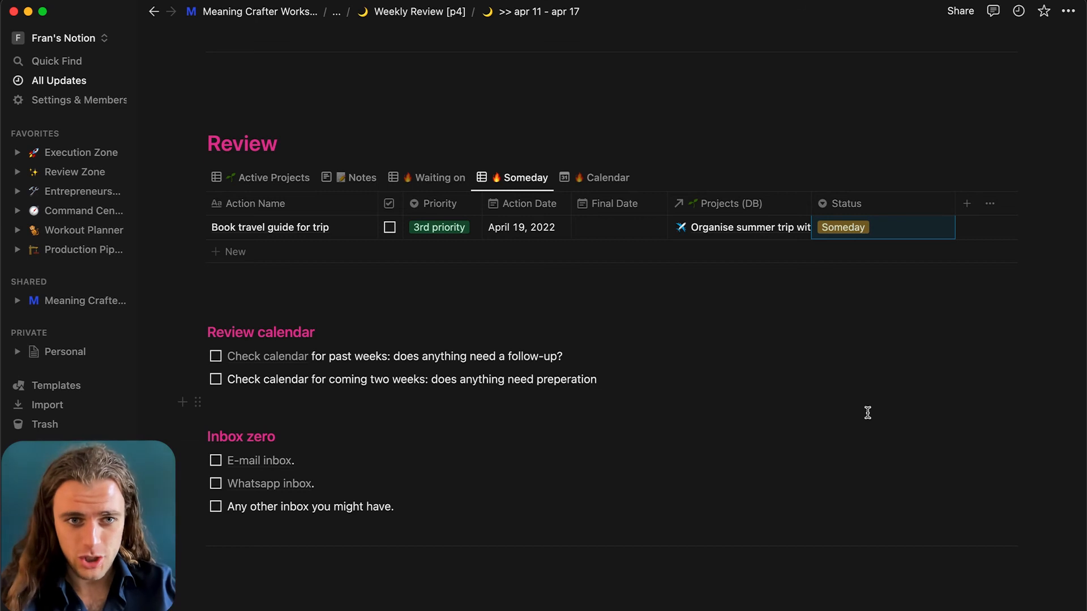
Look over the actions scheduled for April 2022 in the Review section's Calendar view.
click(598, 179)
scroll(670, 348, down, 2)
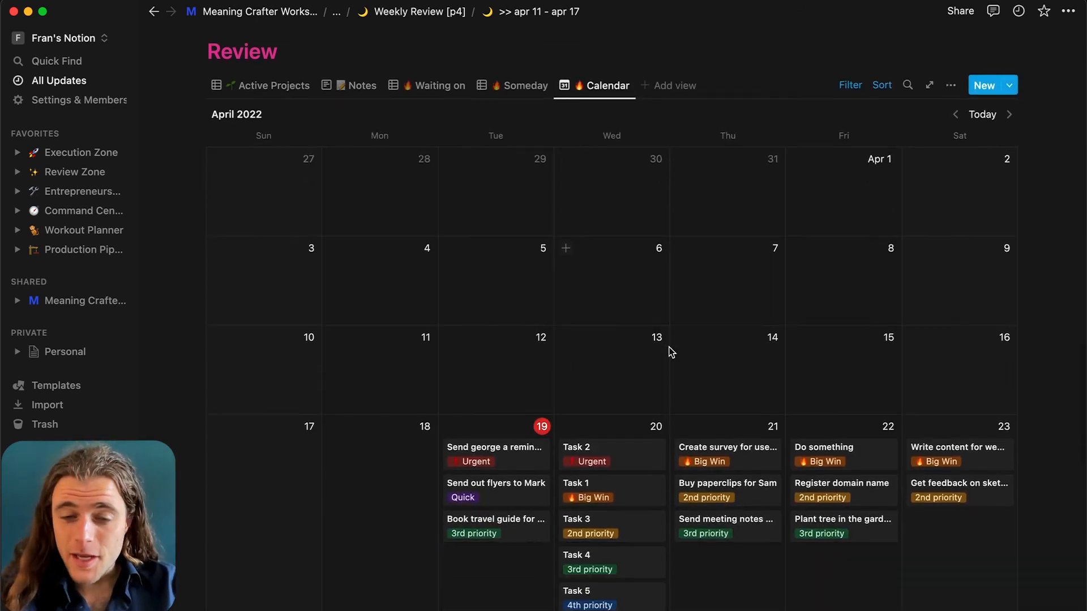
scroll(776, 338, down, 2)
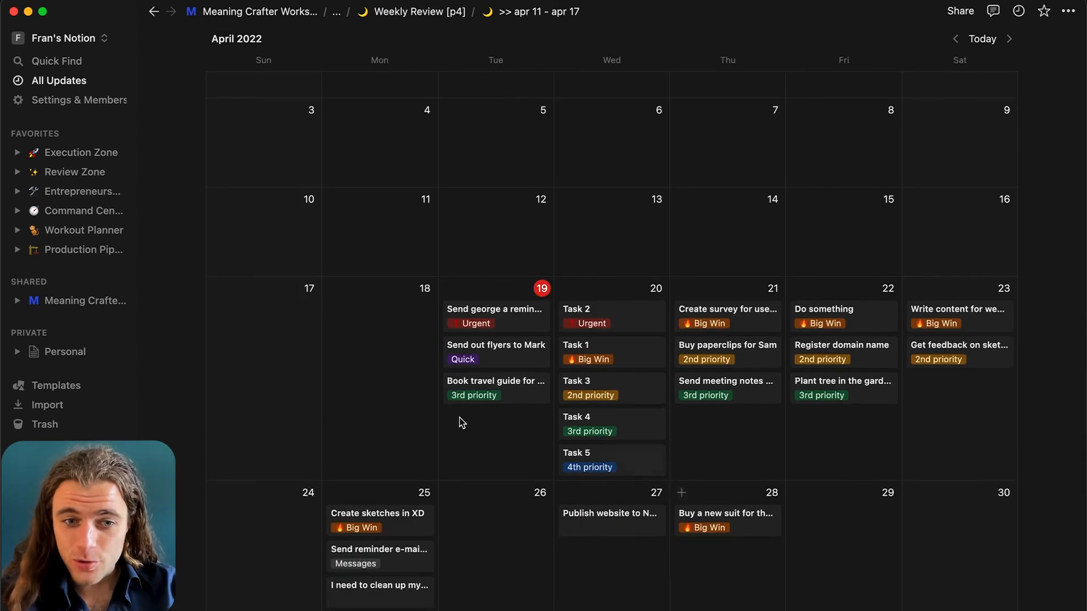
scroll(964, 416, down, 5)
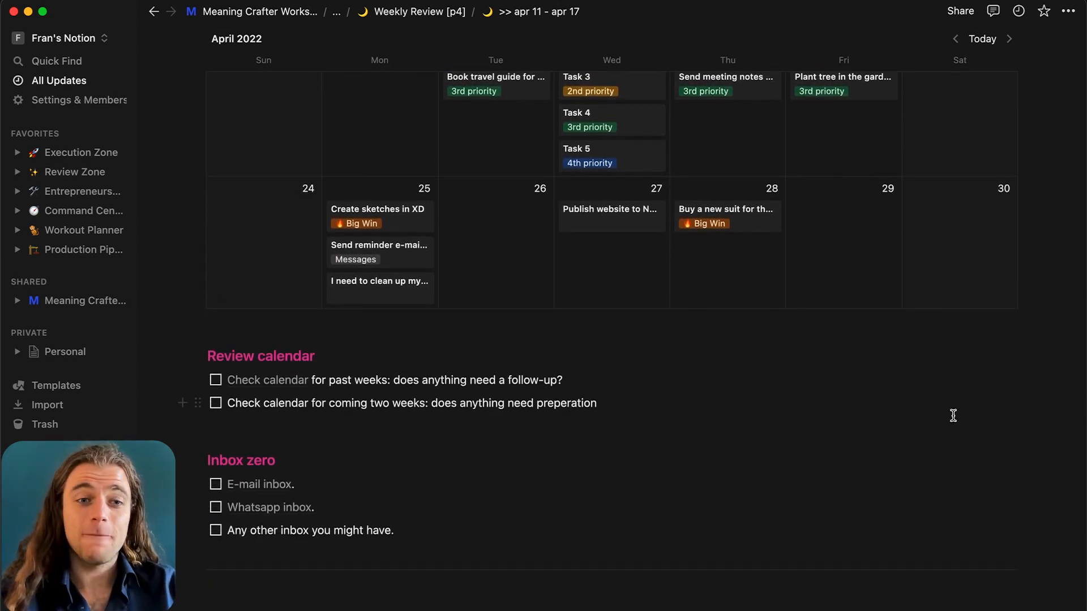
Switch to the linked Google Calendar and examine the events of this week and the following week.
mouse_move(265, 388)
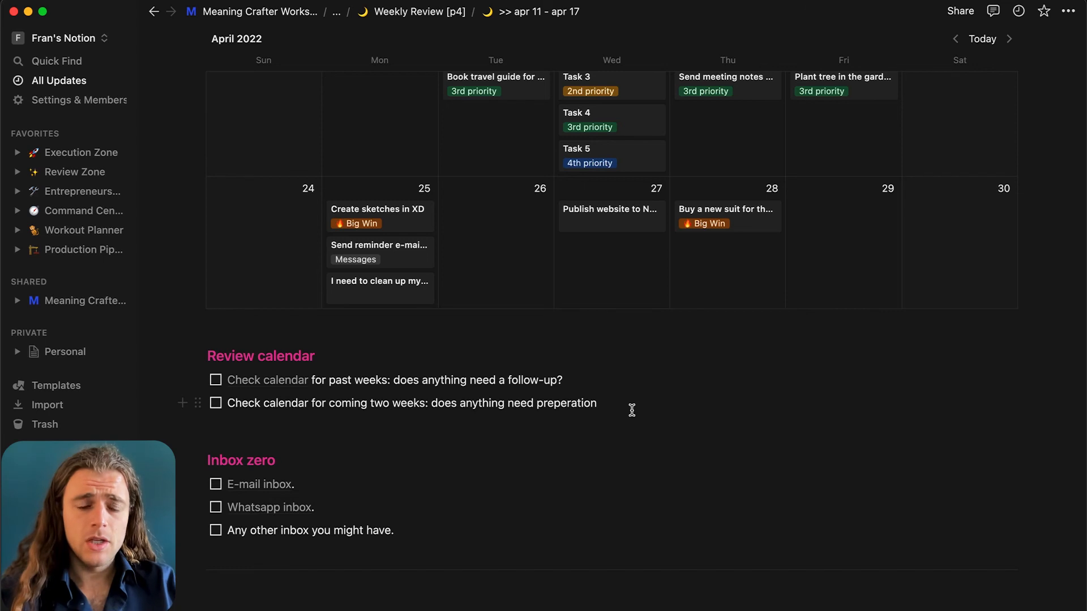
scroll(632, 410, down, 2)
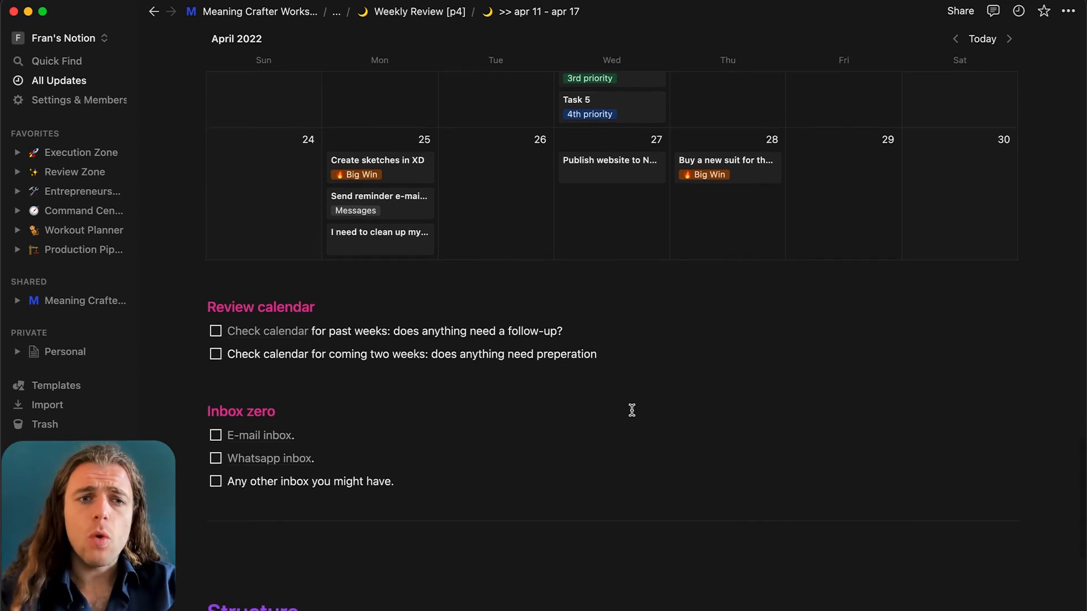
mouse_move(243, 334)
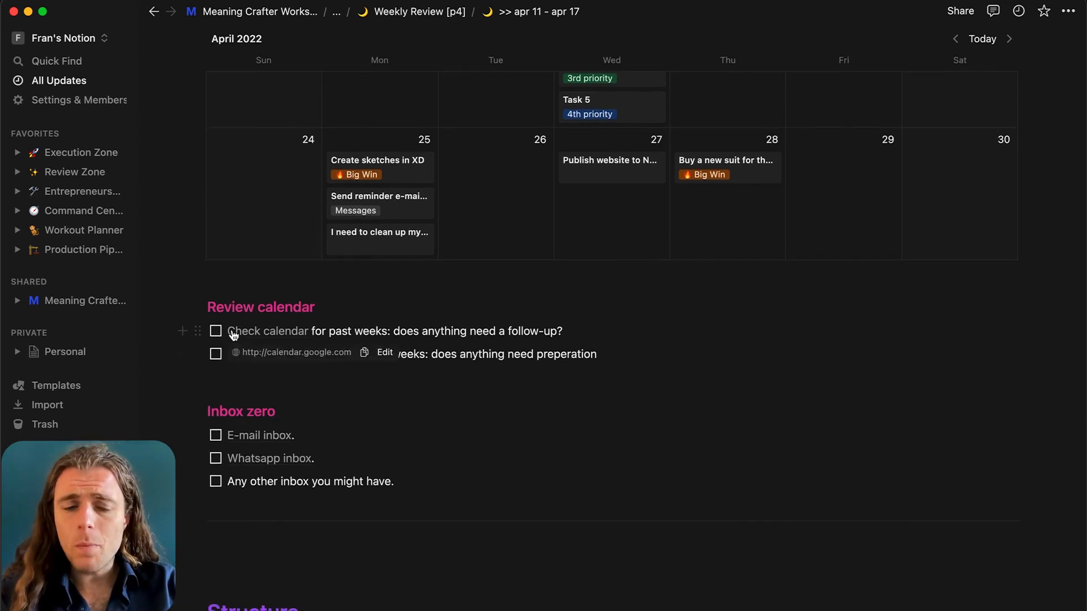
click(285, 335)
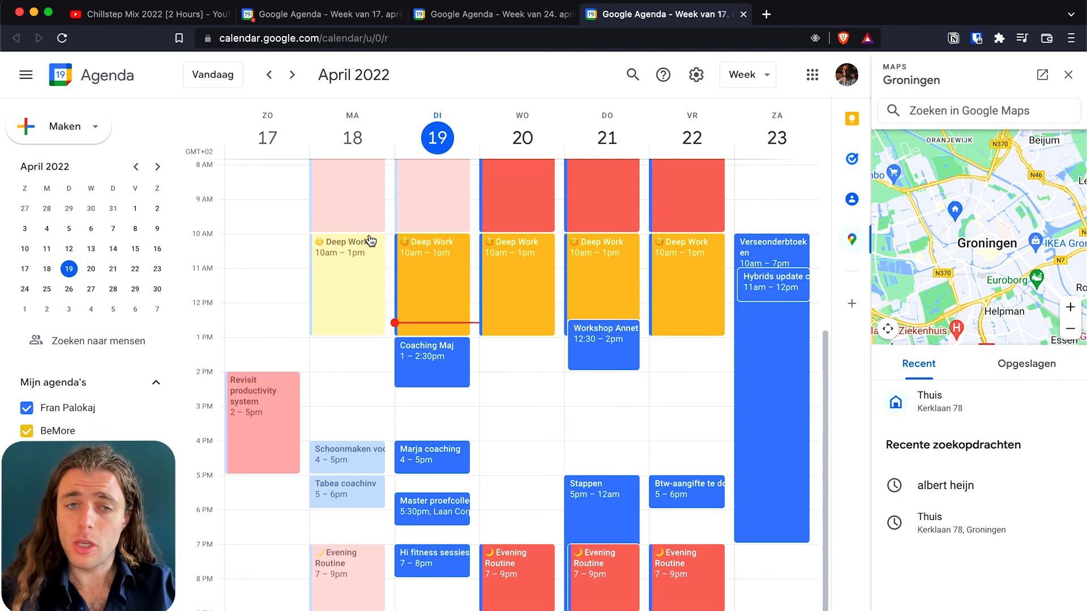
click(292, 74)
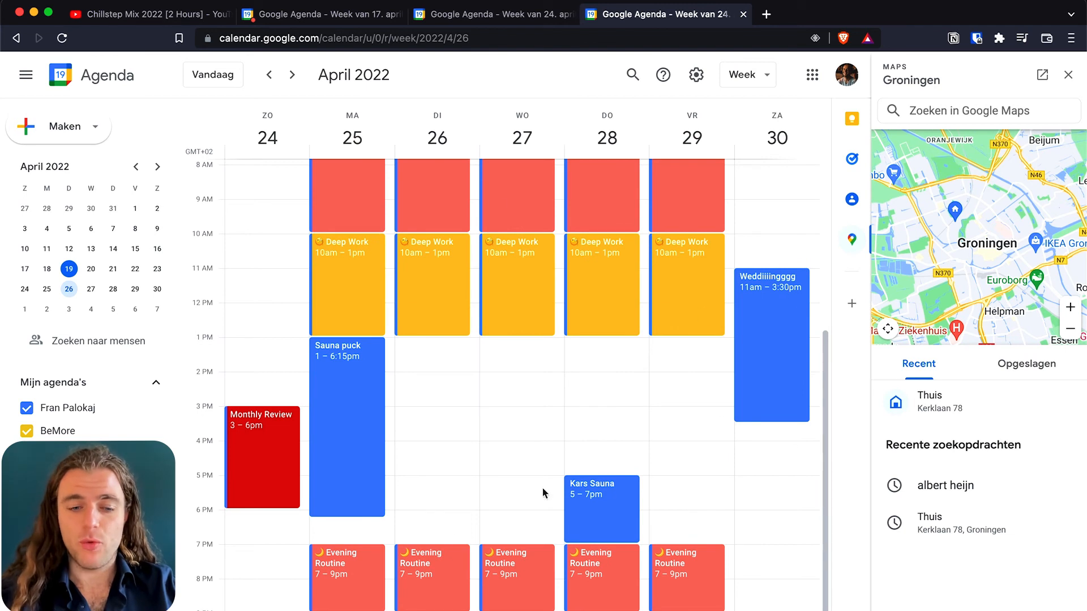
Return to Notion and add a "Prepare for the wedding" action on April 26, 2022 with 2nd priority.
key(super+Tab)
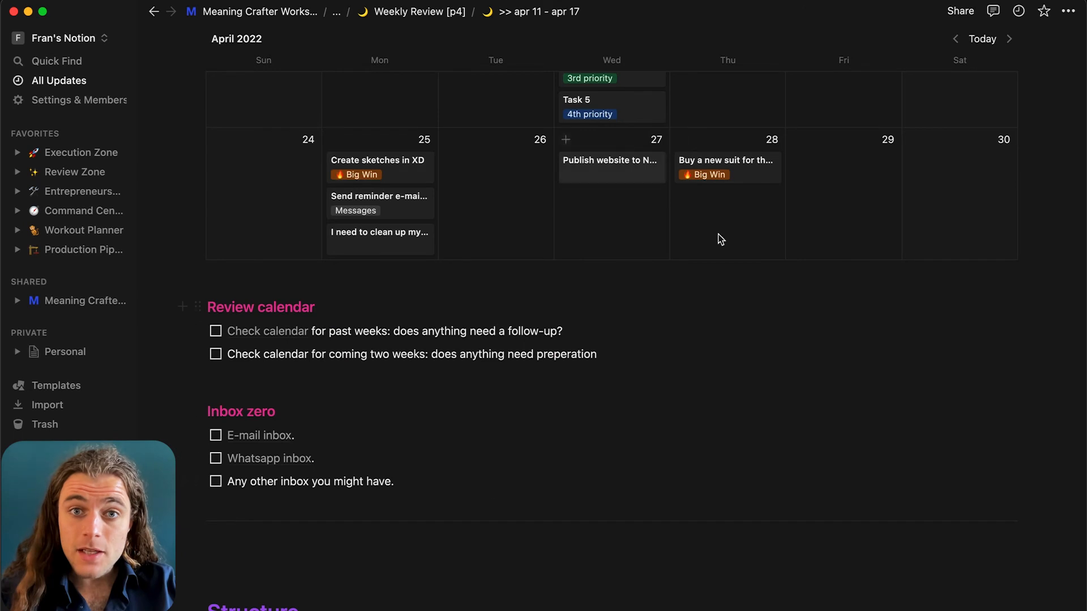
scroll(702, 360, up, 2)
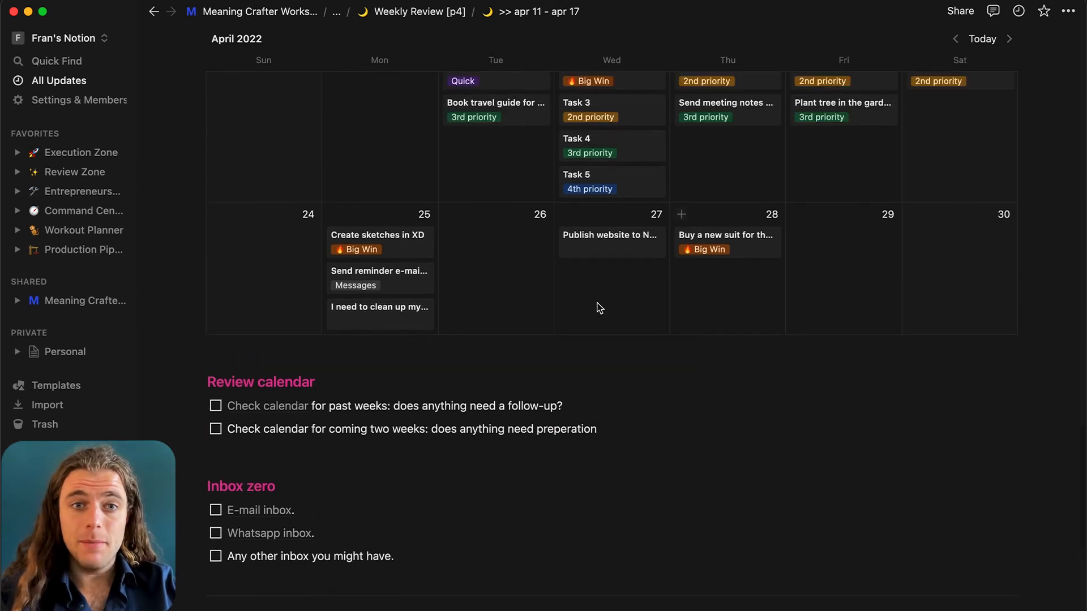
click(450, 216)
text(Prepare for the wedding)
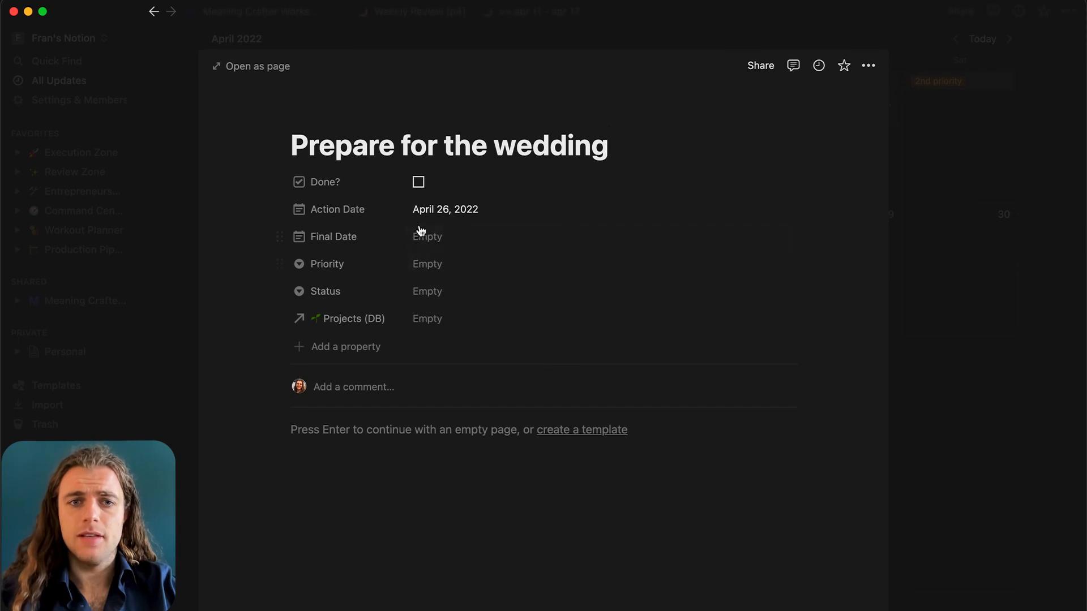
click(449, 262)
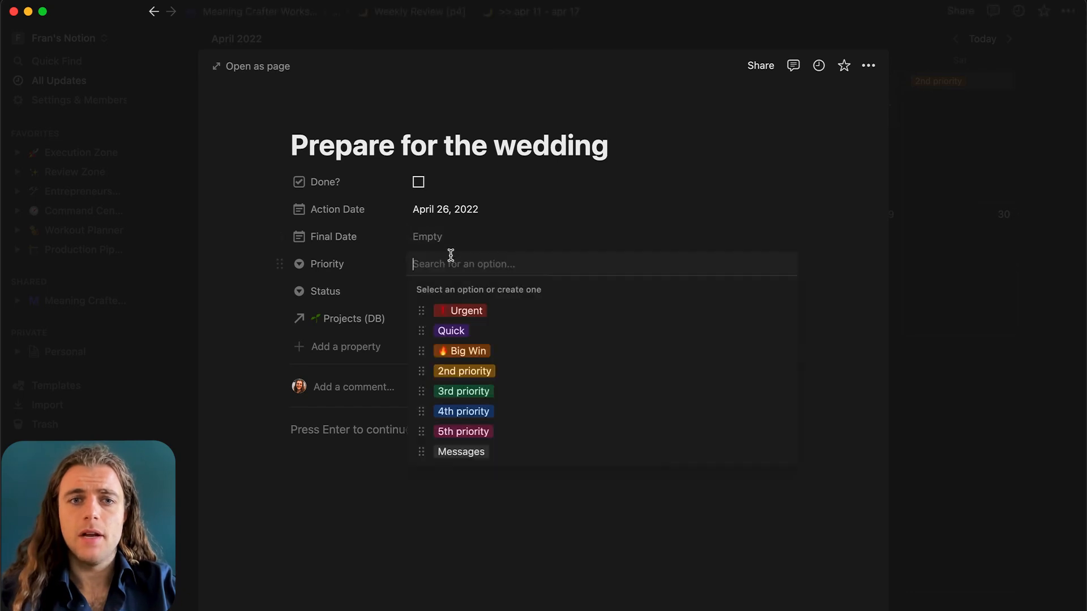
click(473, 372)
click(1046, 270)
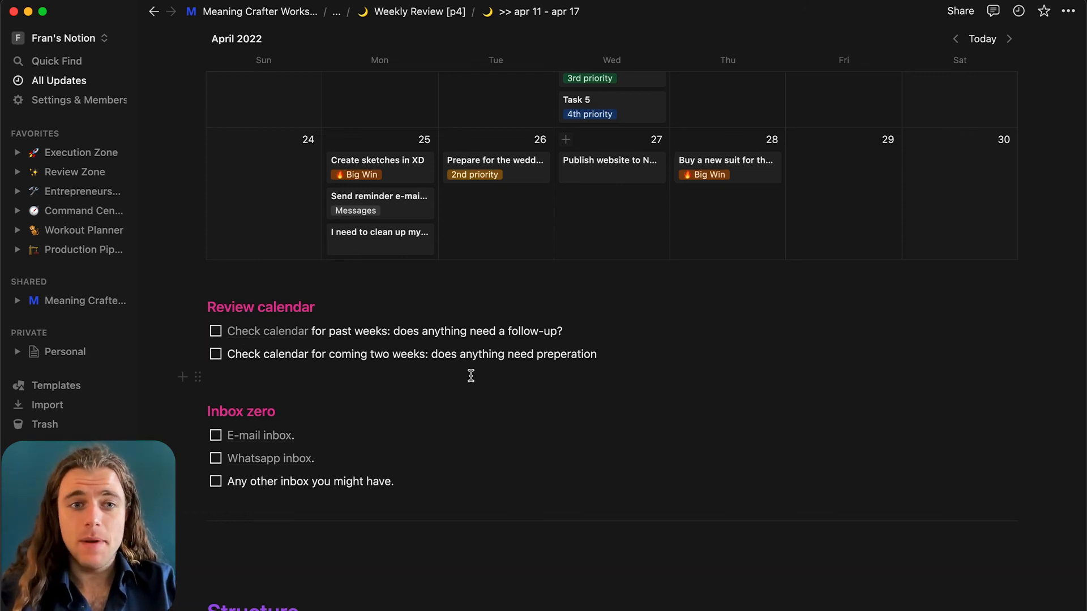
Mark the past weeks and coming two weeks checks under Review calendar as done.
click(216, 331)
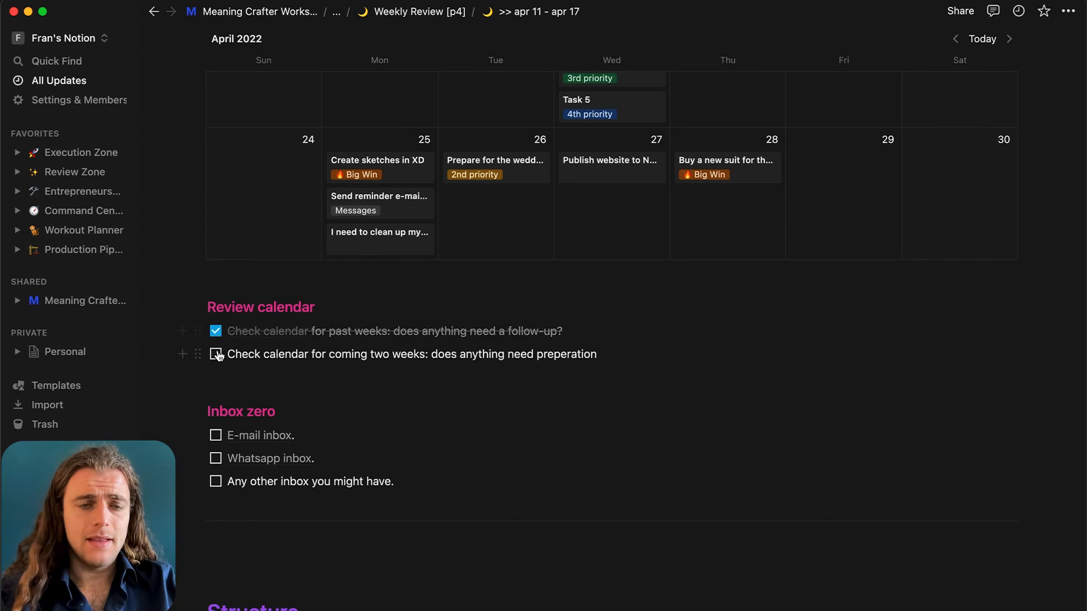
click(215, 355)
Check the linked Gmail inbox, return to Notion and mark all three Inbox zero items as done.
scroll(555, 368, down, 3)
scroll(557, 369, up, 1)
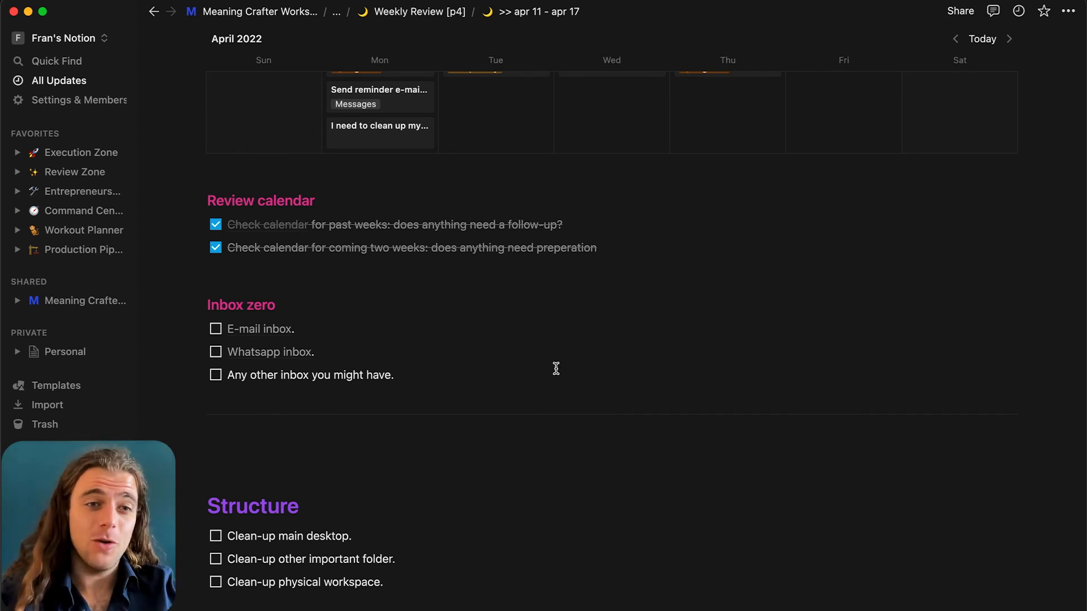
mouse_move(272, 335)
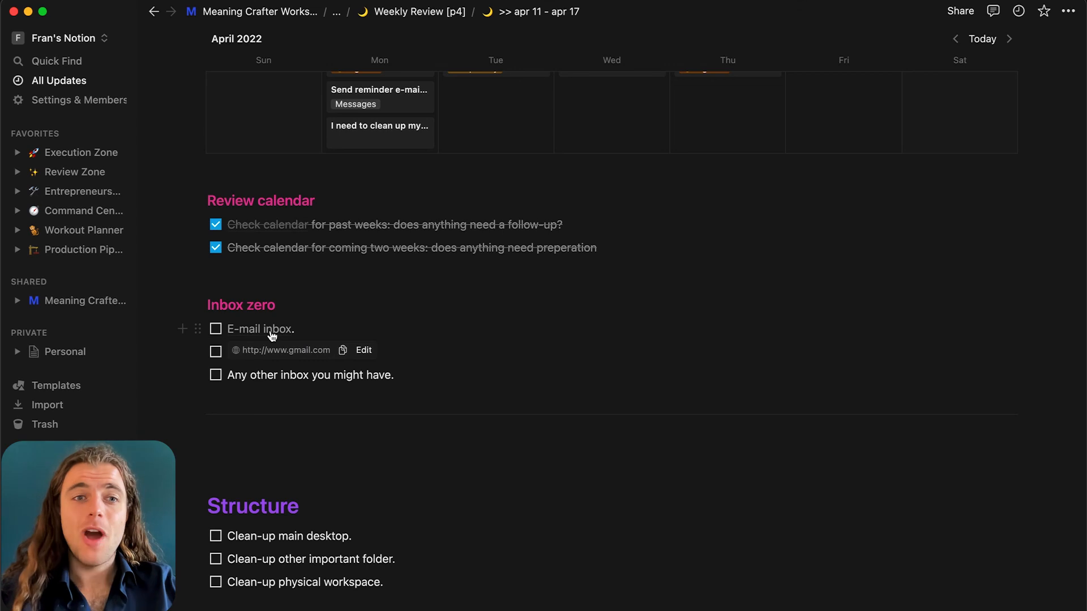
click(272, 334)
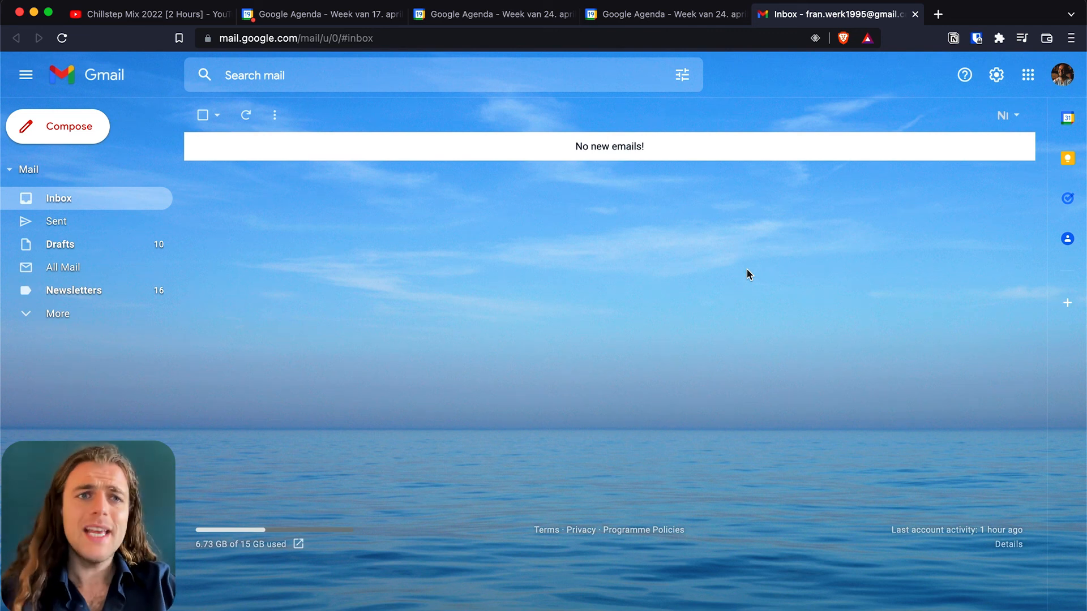
key(super+Tab)
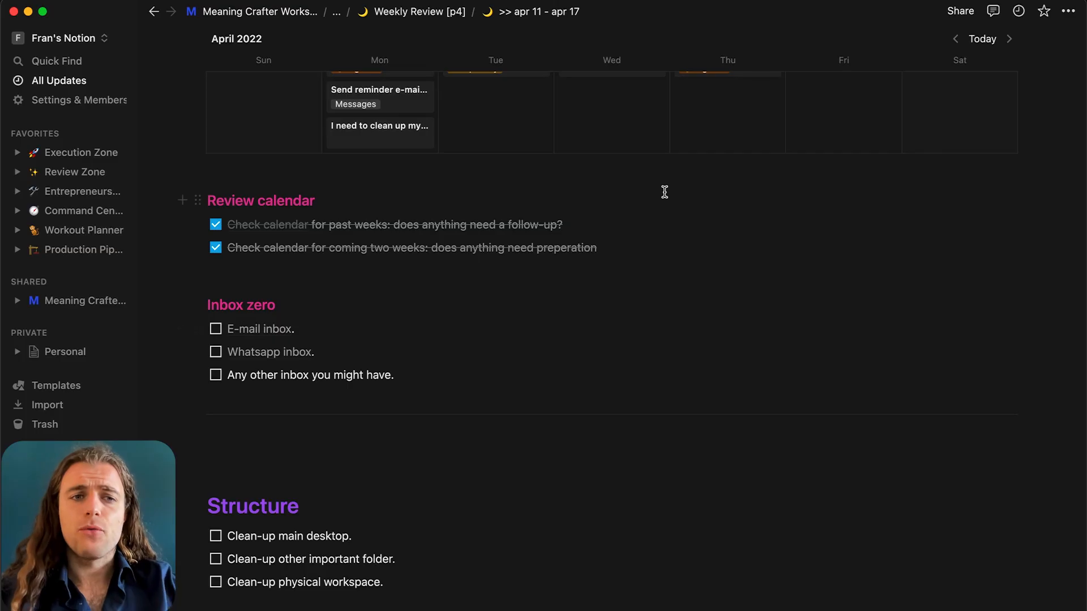
click(216, 330)
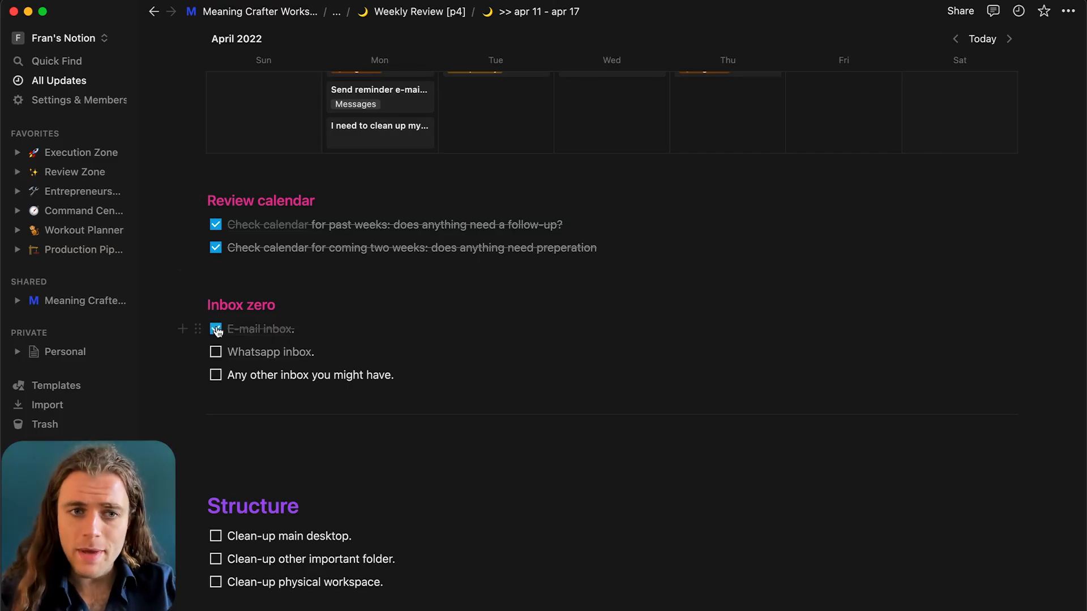
click(216, 352)
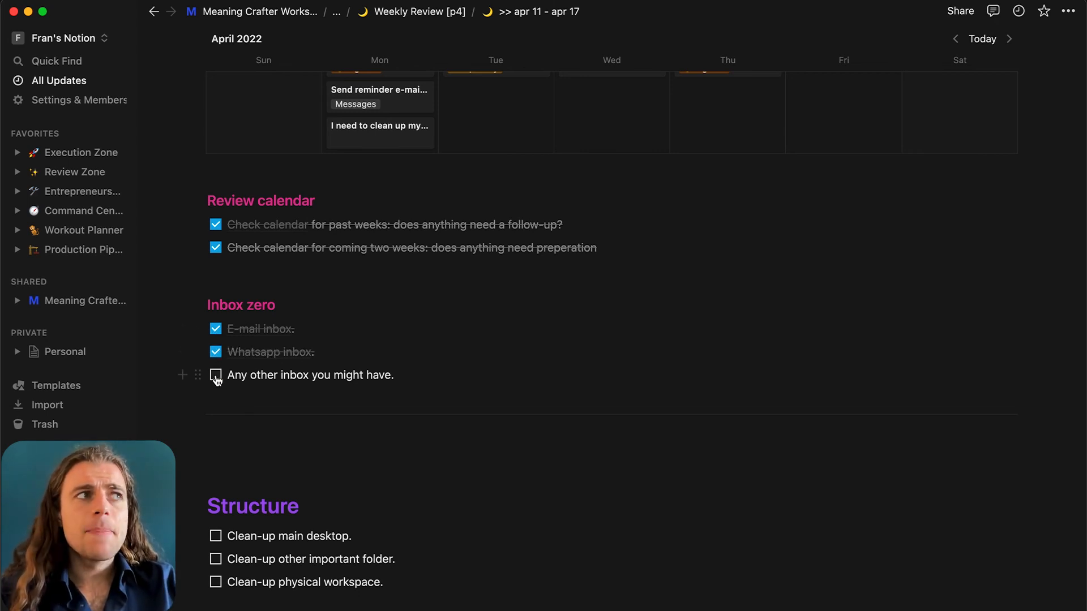
click(216, 377)
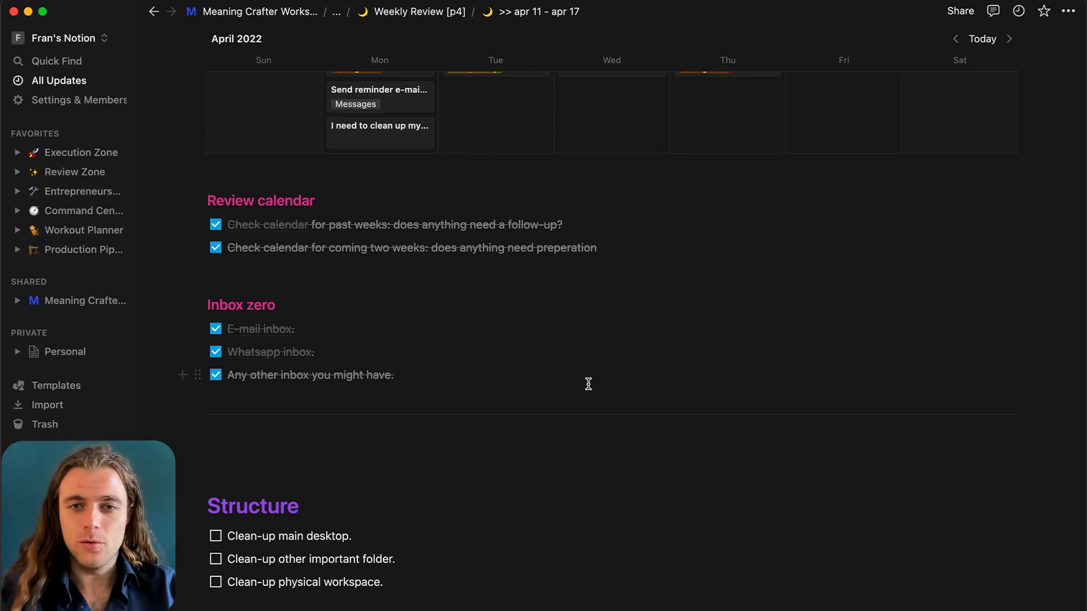
Read through the Structure and Planning checklists and show the main desktop.
scroll(589, 384, down, 1)
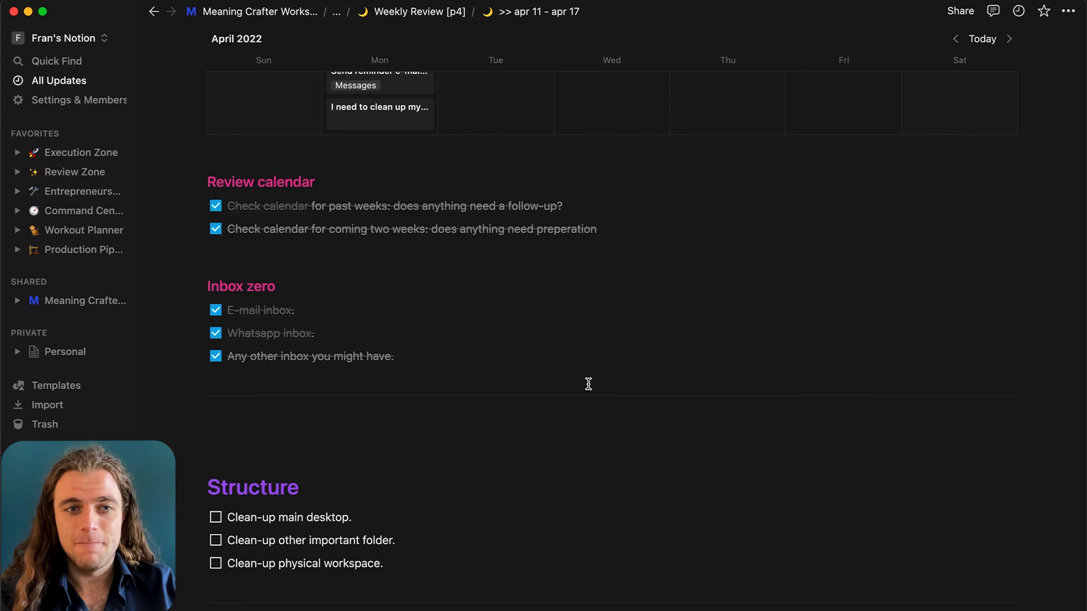
scroll(616, 287, down, 8)
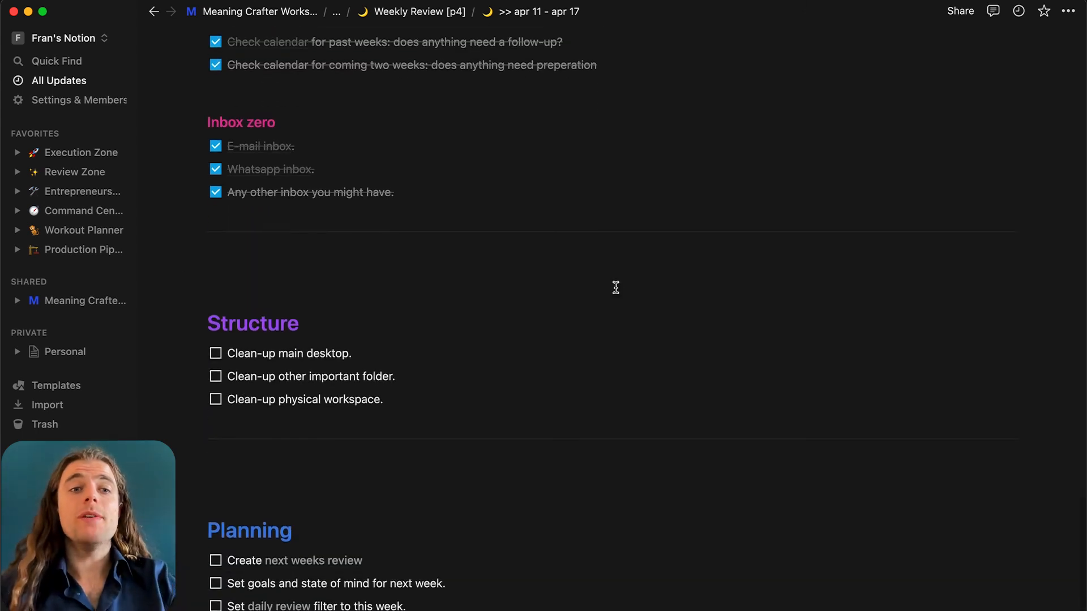
scroll(481, 308, down, 3)
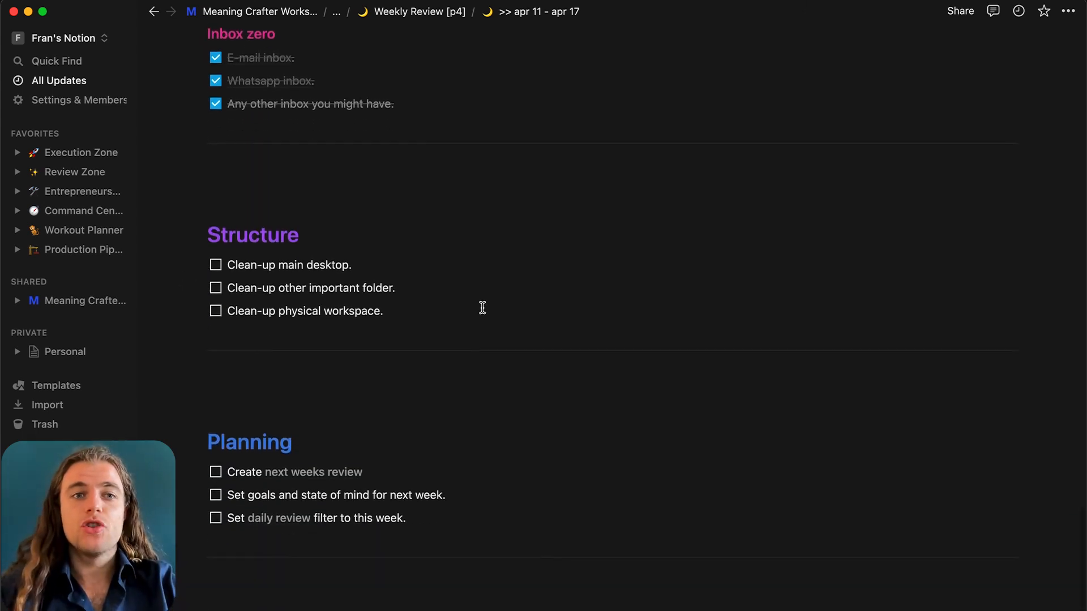
scroll(482, 308, down, 2)
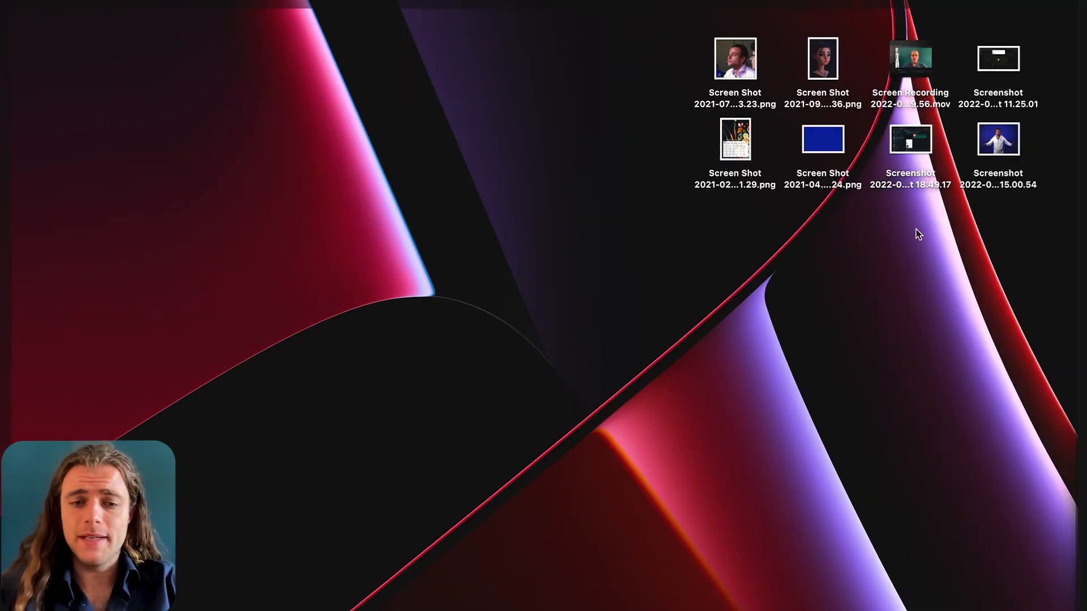
Open the "01 - Screenshots" folder, move all the files from the main desktop into it, and close the folder.
key(super+space)
text(screens)
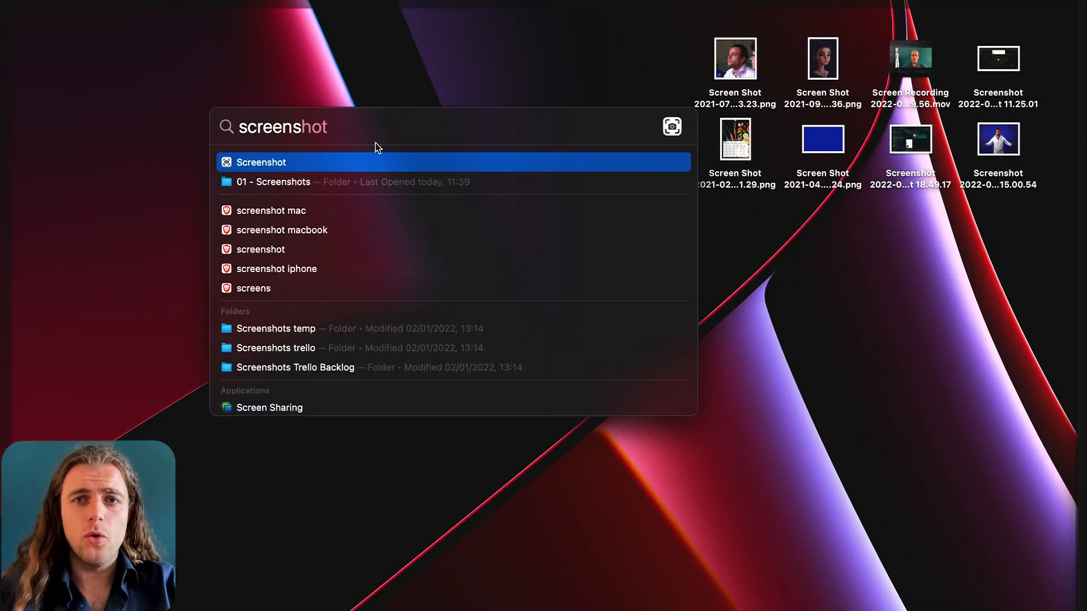
click(331, 182)
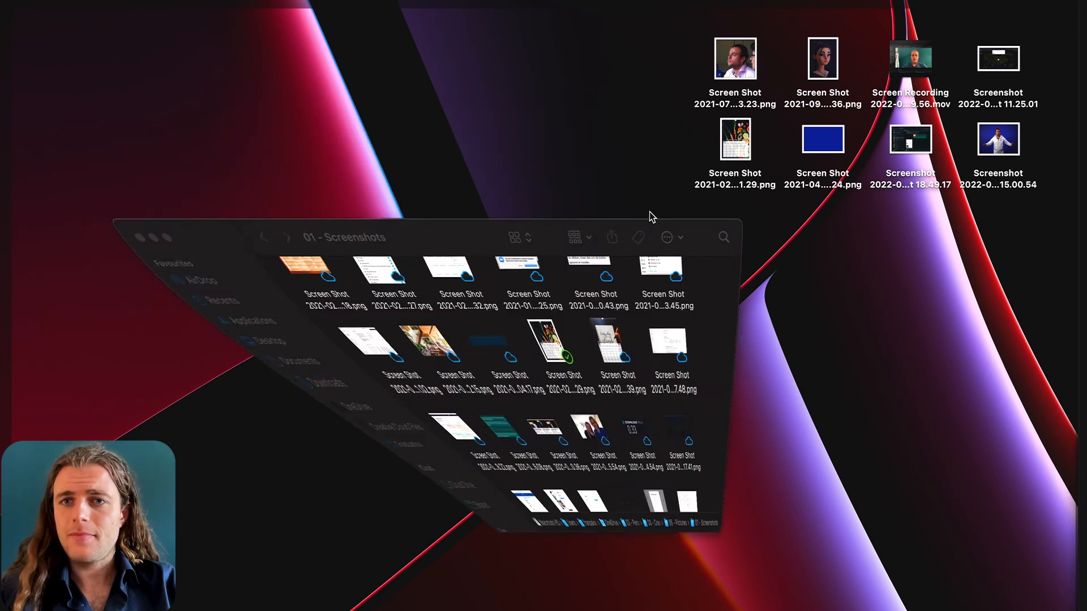
drag(688, 164, 615, 162)
drag(1018, 263, 735, 63)
drag(735, 63, 403, 305)
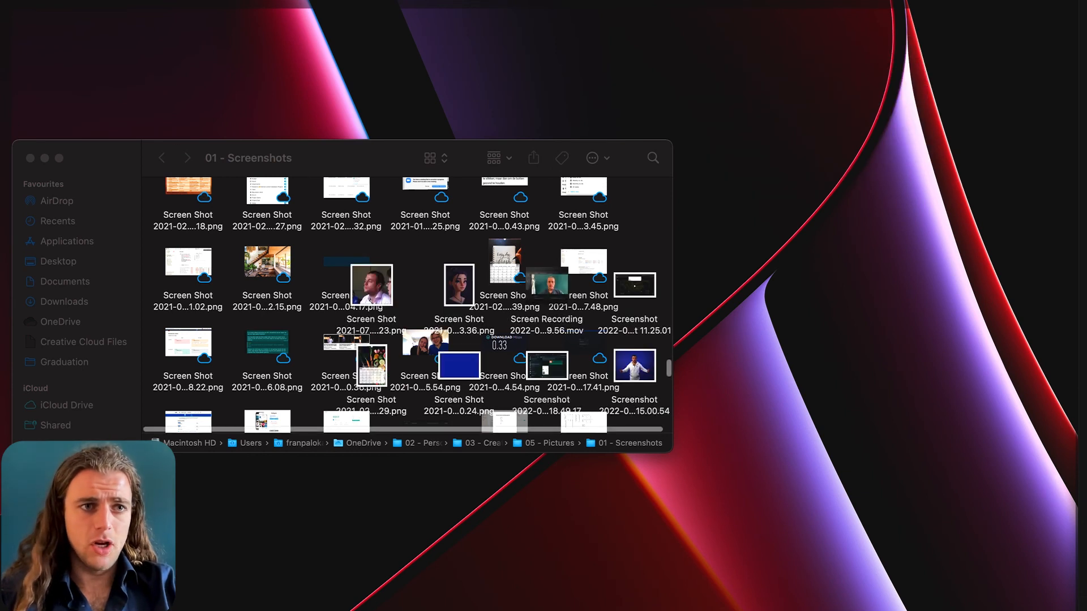
click(30, 159)
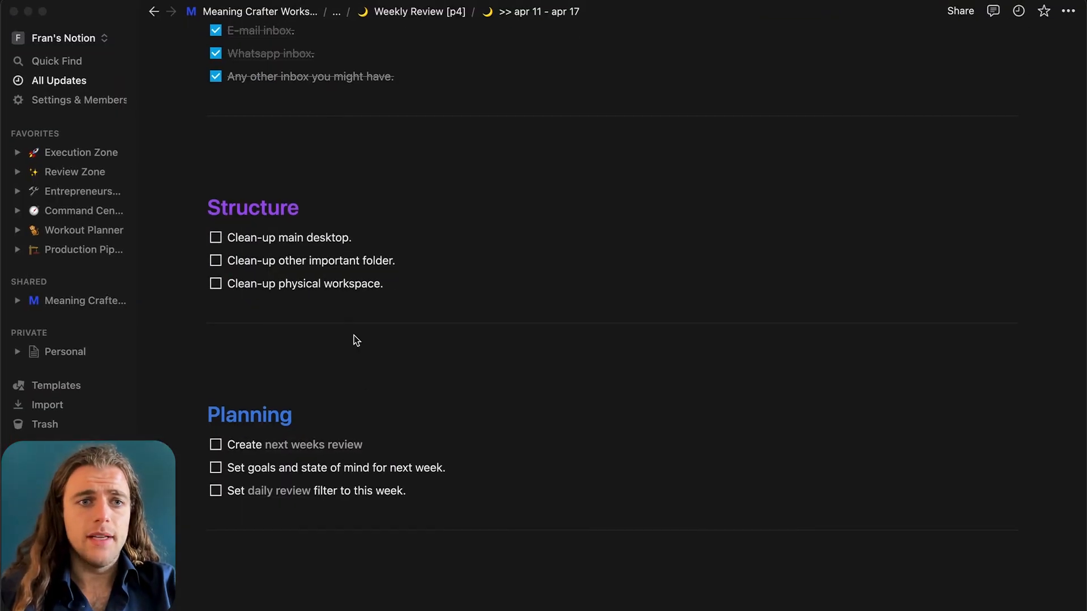
Mark the main desktop, other important folder and physical workspace clean-up items under Structure as done.
click(217, 235)
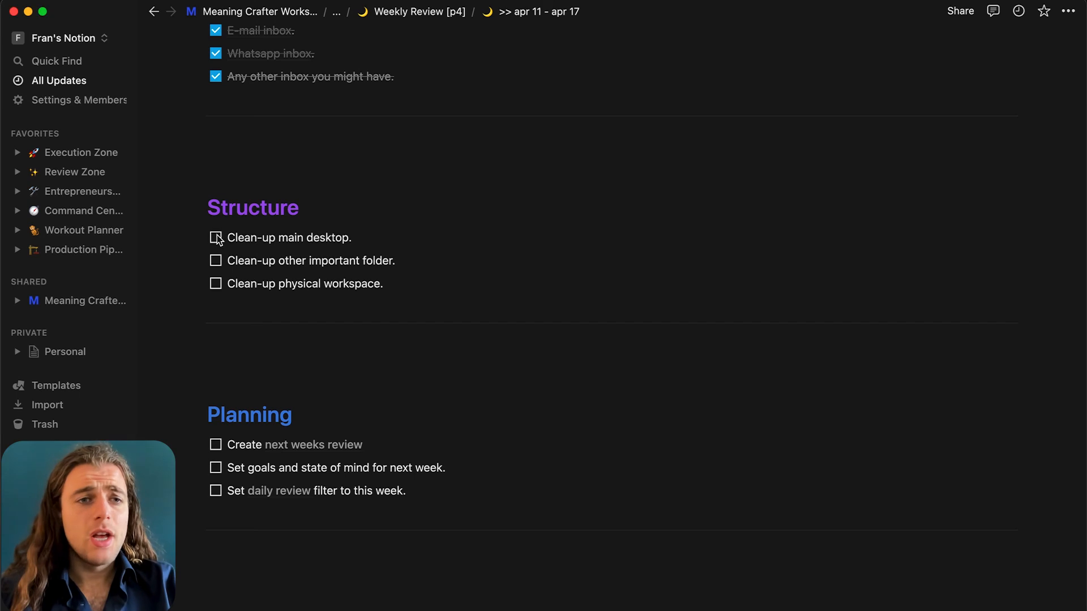
click(216, 239)
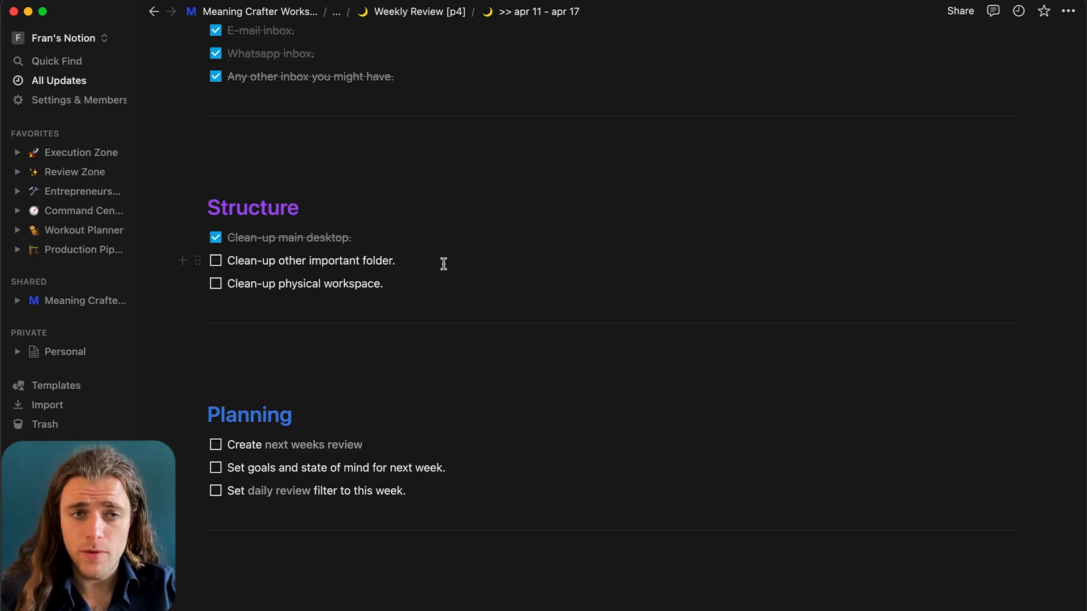
click(214, 261)
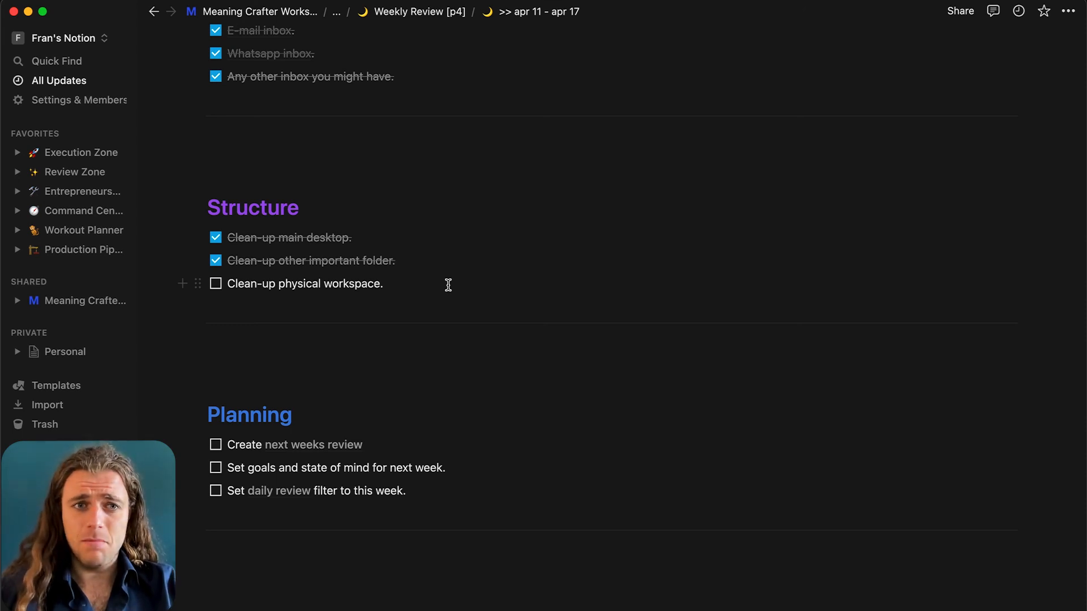
click(216, 286)
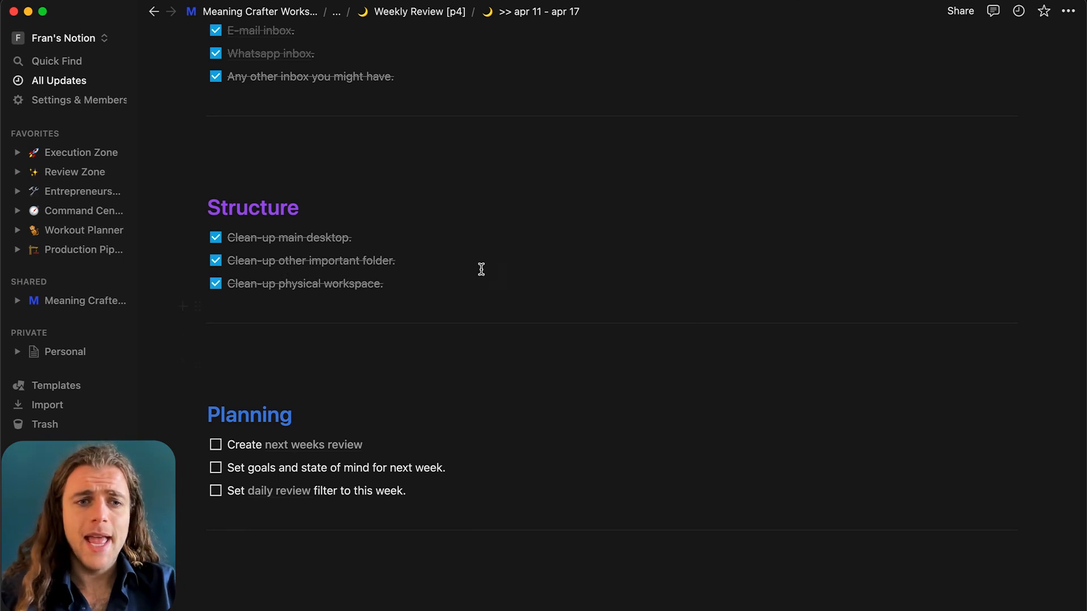
Follow the next weeks review link under Planning, add a new entry to the Weekly Review table and open it.
scroll(491, 259, down, 4)
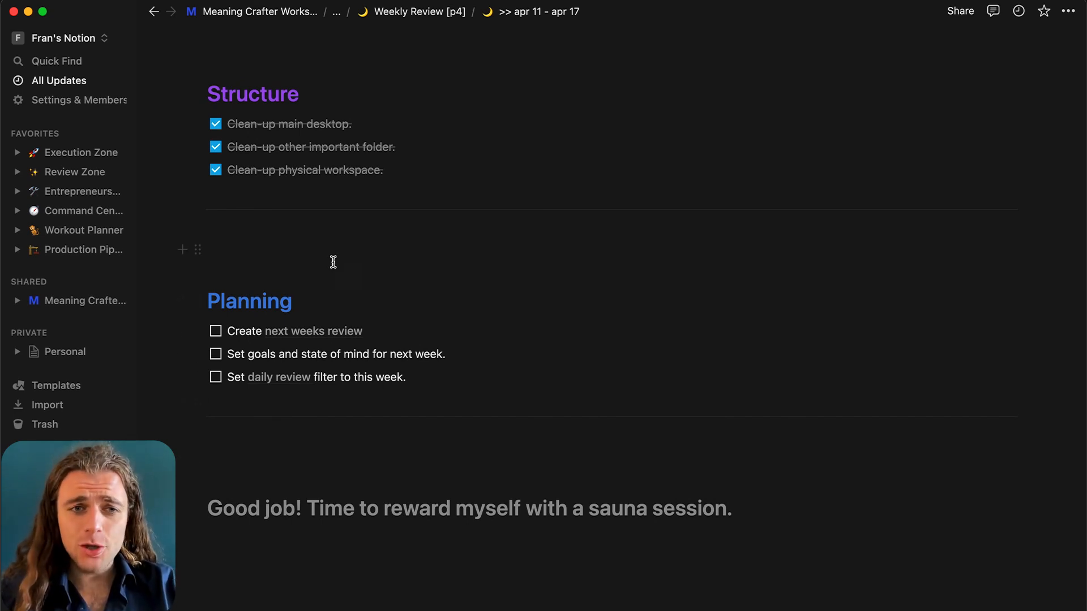
mouse_move(296, 339)
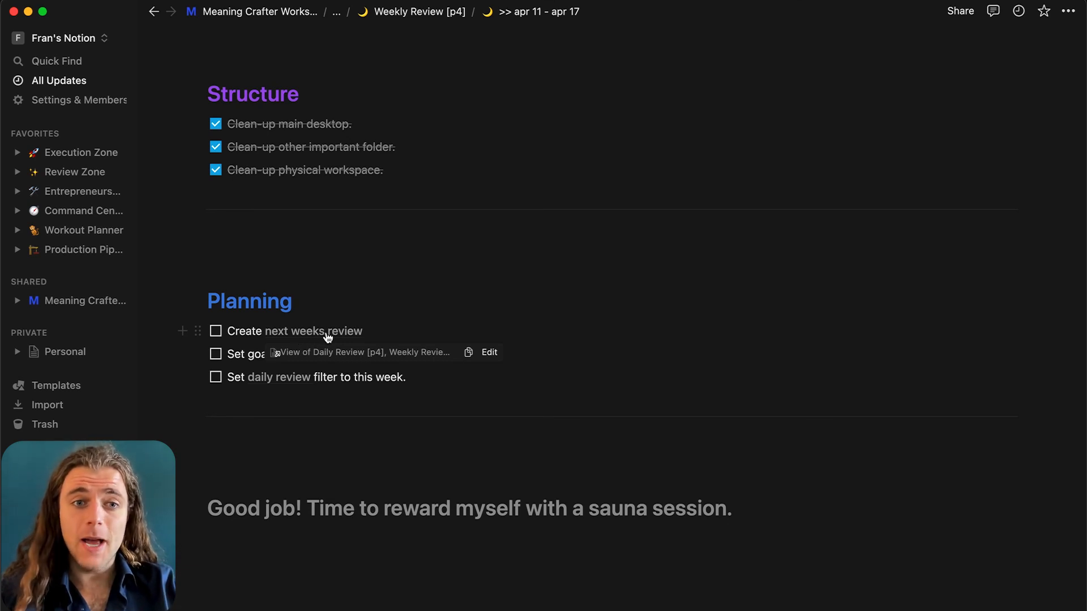
click(313, 333)
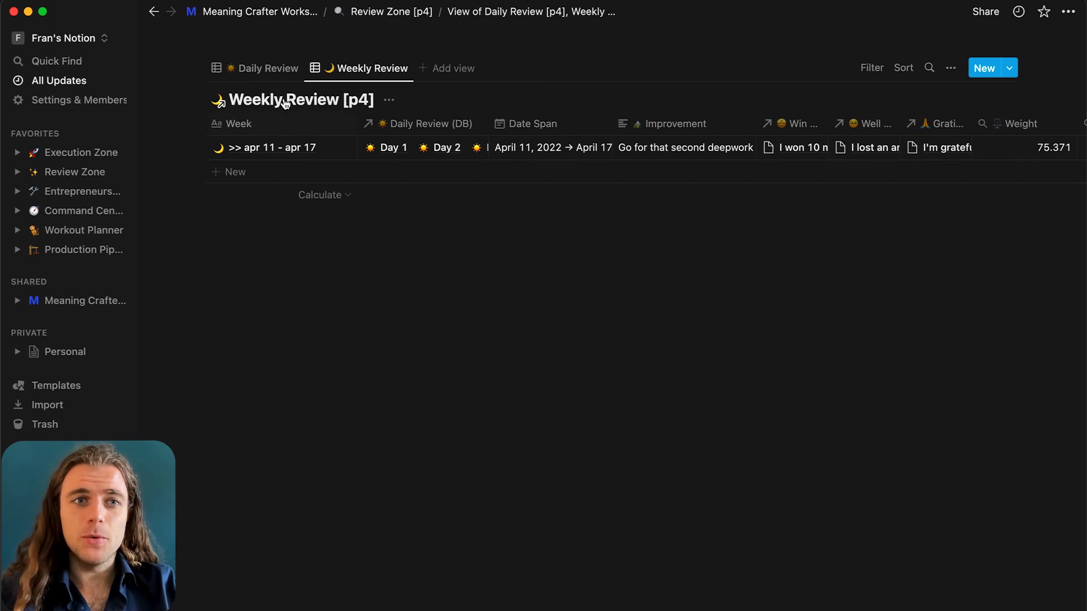
click(233, 171)
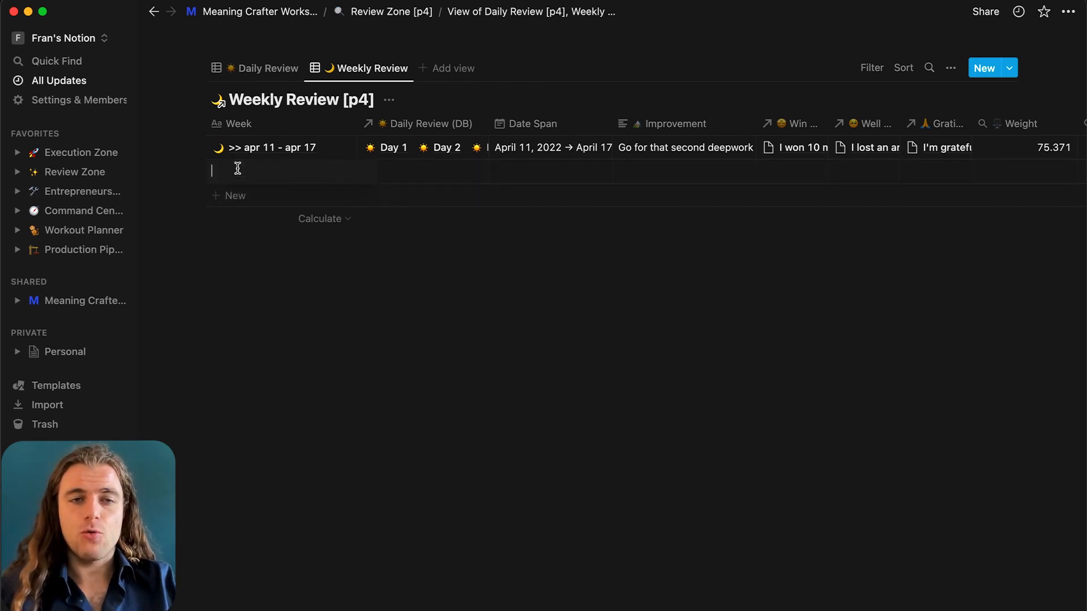
key(Escape)
click(331, 171)
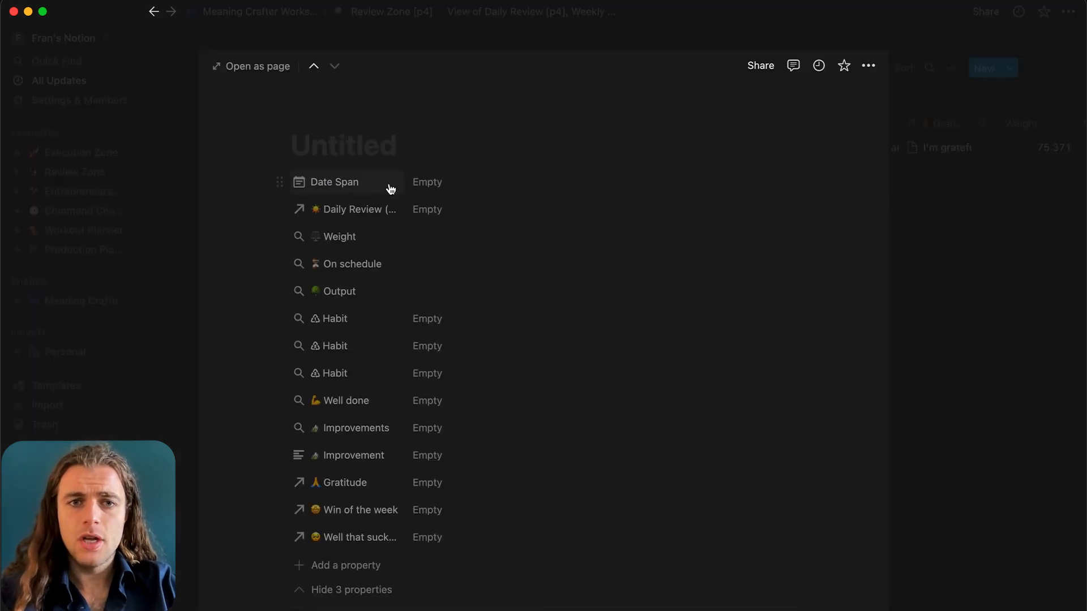
Set the new review's Date Span from April 18, 2022 to April 24, 2022.
click(433, 186)
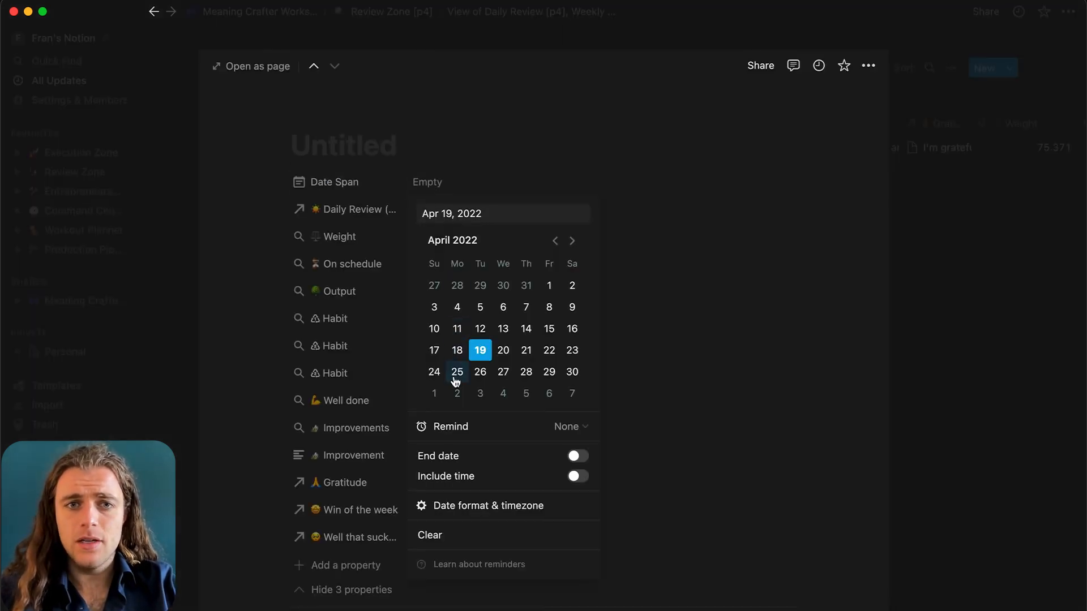
click(460, 353)
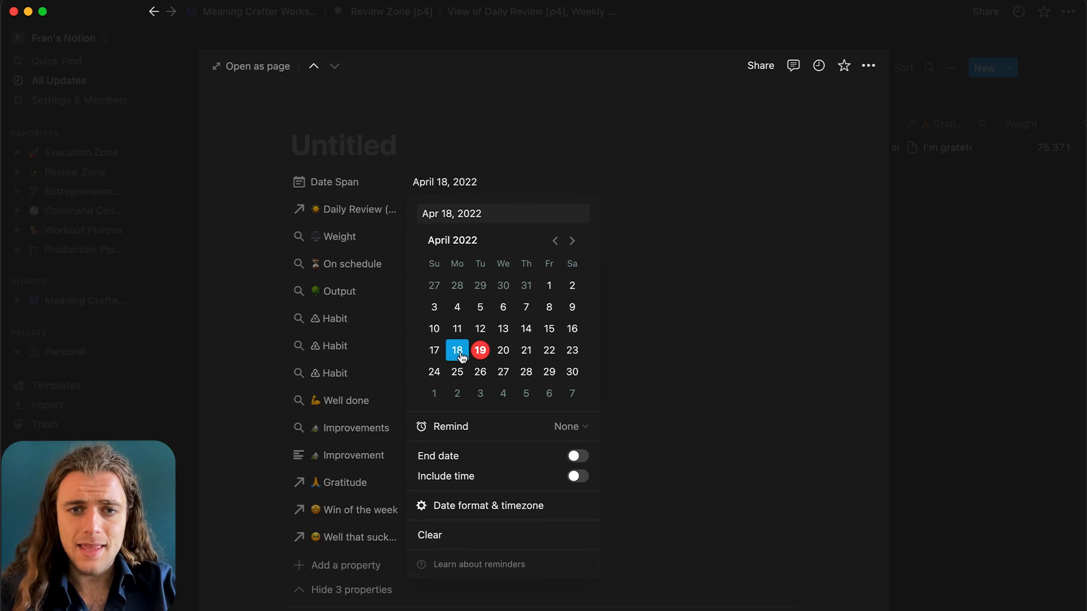
click(580, 456)
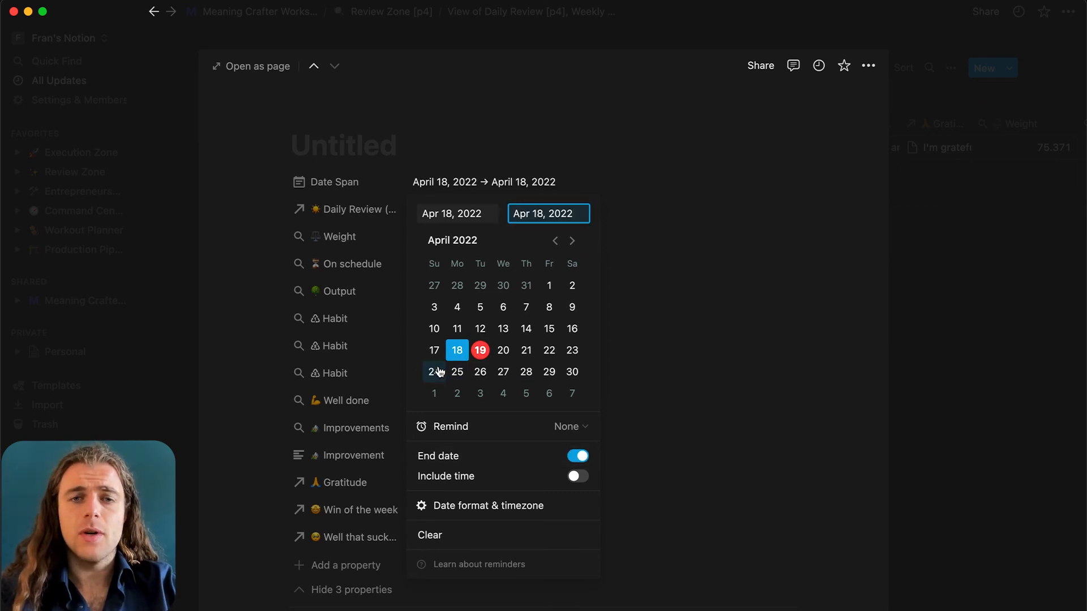
click(437, 372)
Title the new review "apr 18 - apr 24" and apply the Weekly Review Template to it.
click(343, 137)
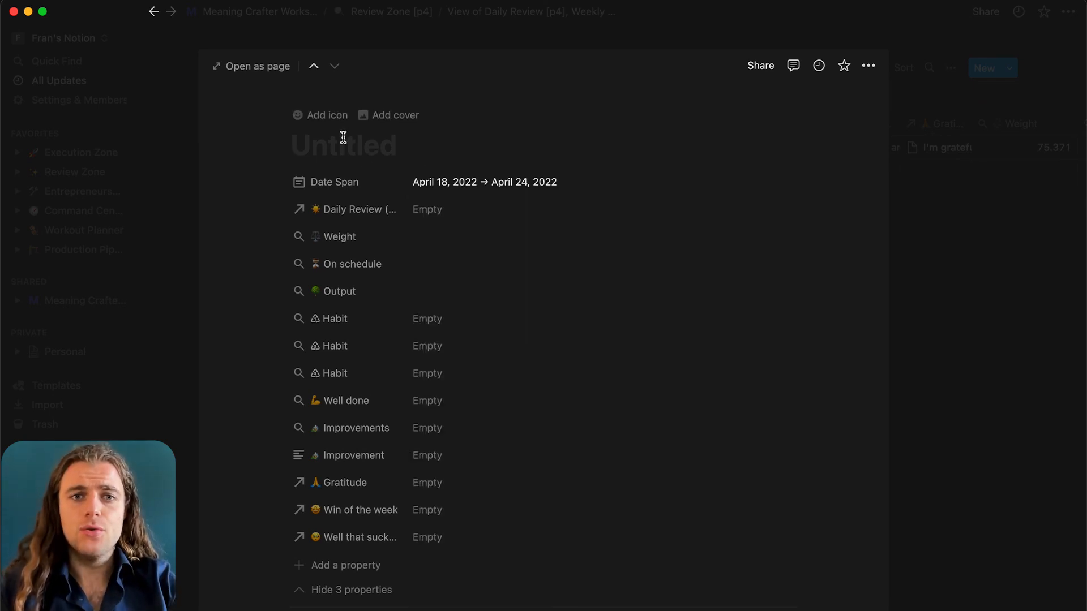
text(Ap)
key(BackSpace)
key(BackSpace)
text(ap)
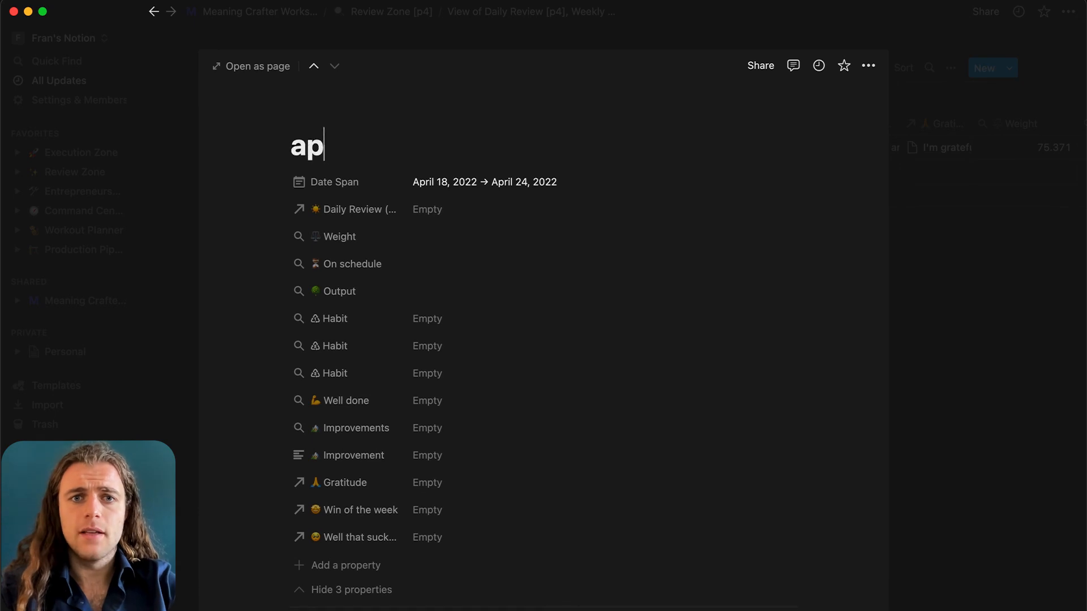
text(r 18 - apr 27)
key(BackSpace)
text(4)
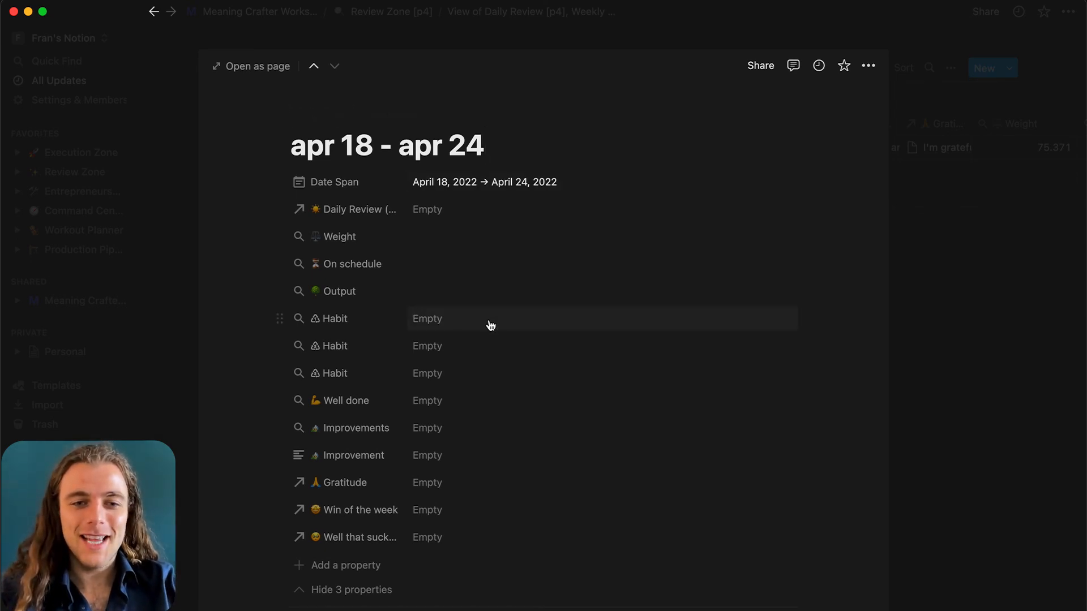
scroll(566, 385, down, 4)
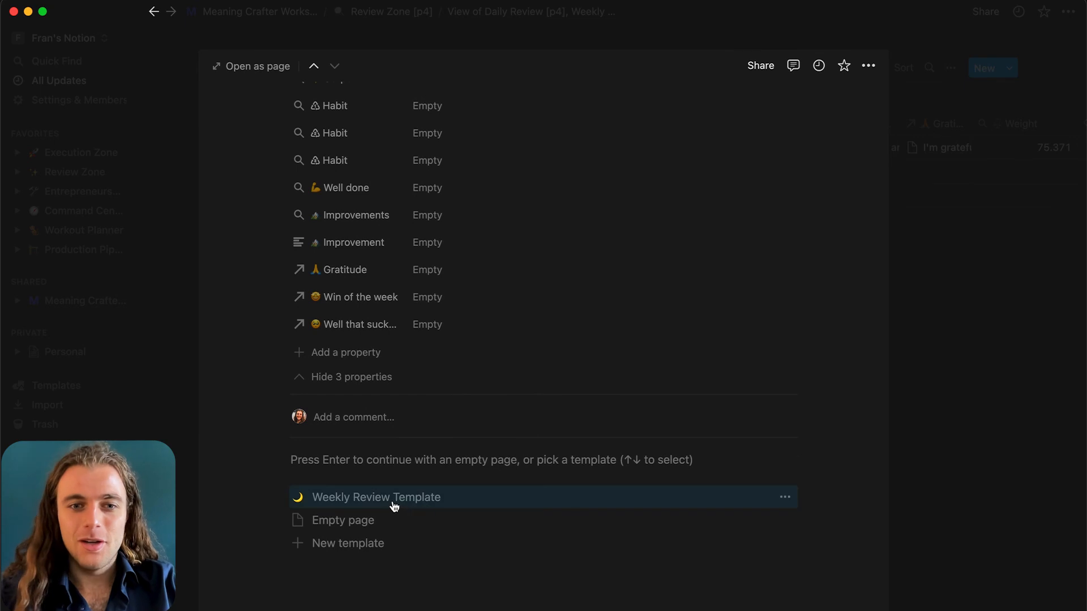
click(394, 499)
Replace the template goals under Planning with "Finish and publish my website" and "Do ten pull-ups in a row".
scroll(395, 504, down, 5)
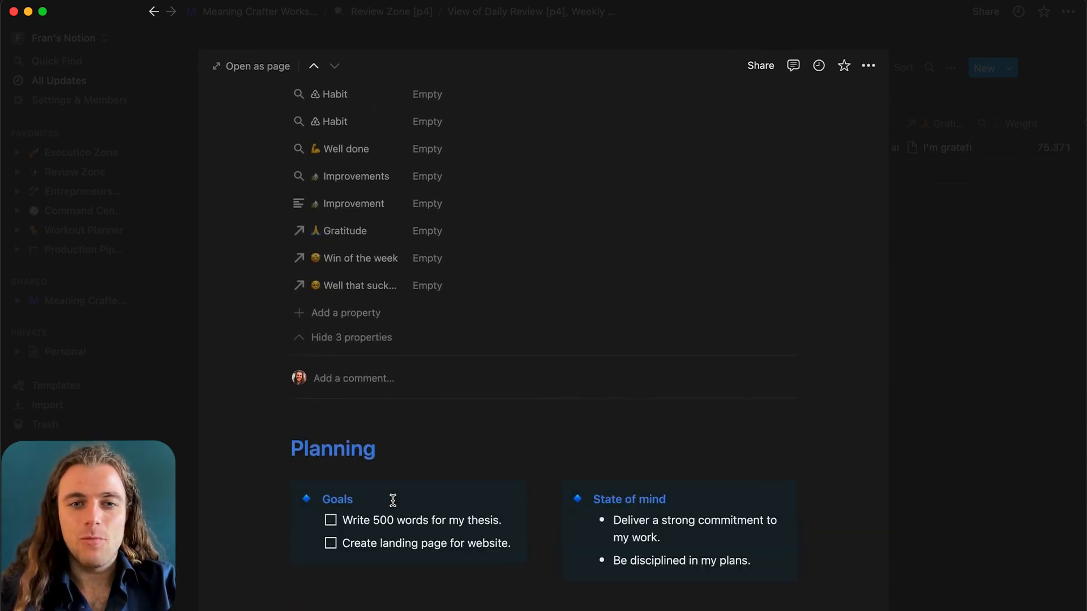
scroll(393, 501, down, 3)
drag(510, 381, 346, 350)
key(BackSpace)
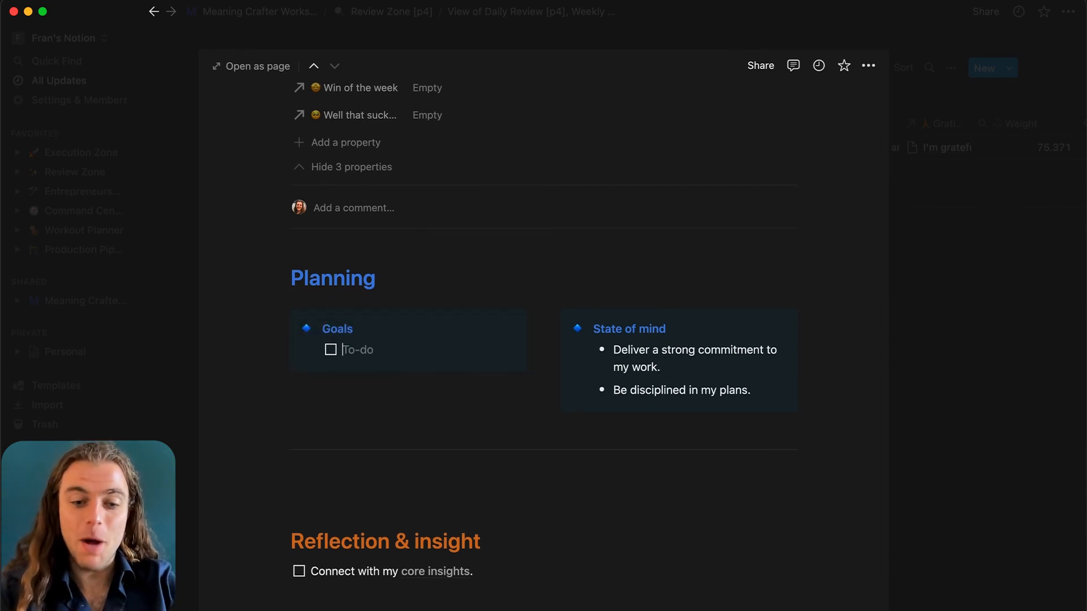
text(Finish and publish my website)
key(Return)
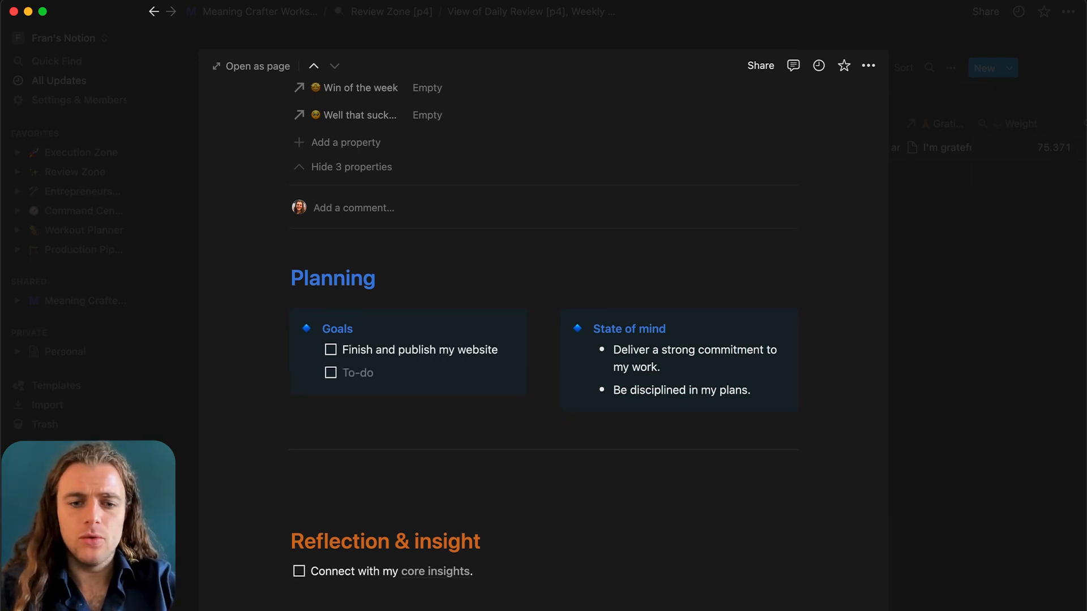
text(Do ten)
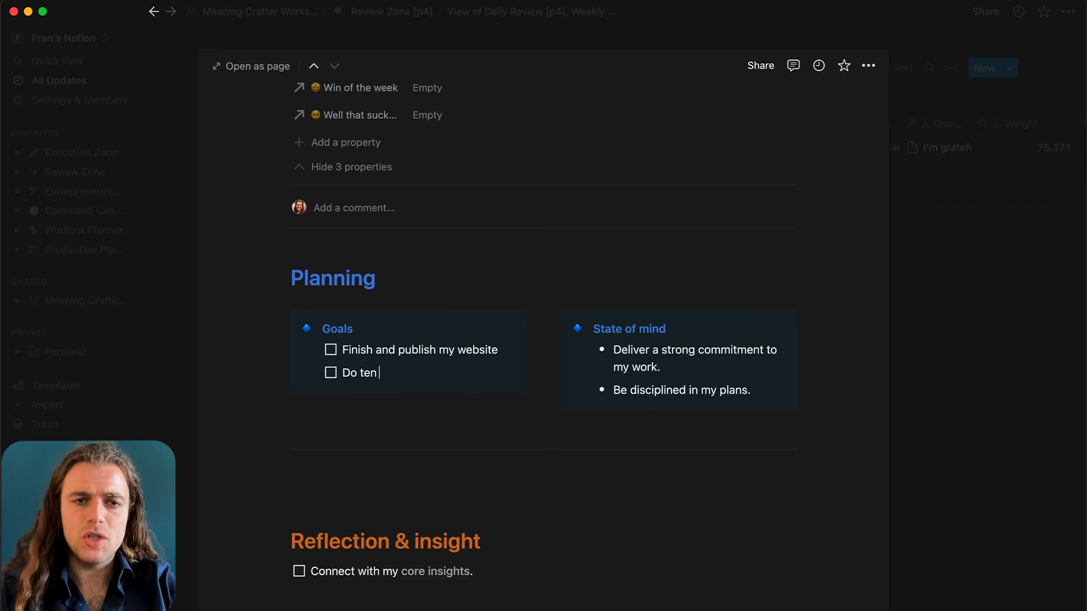
text( pull-ups in a row)
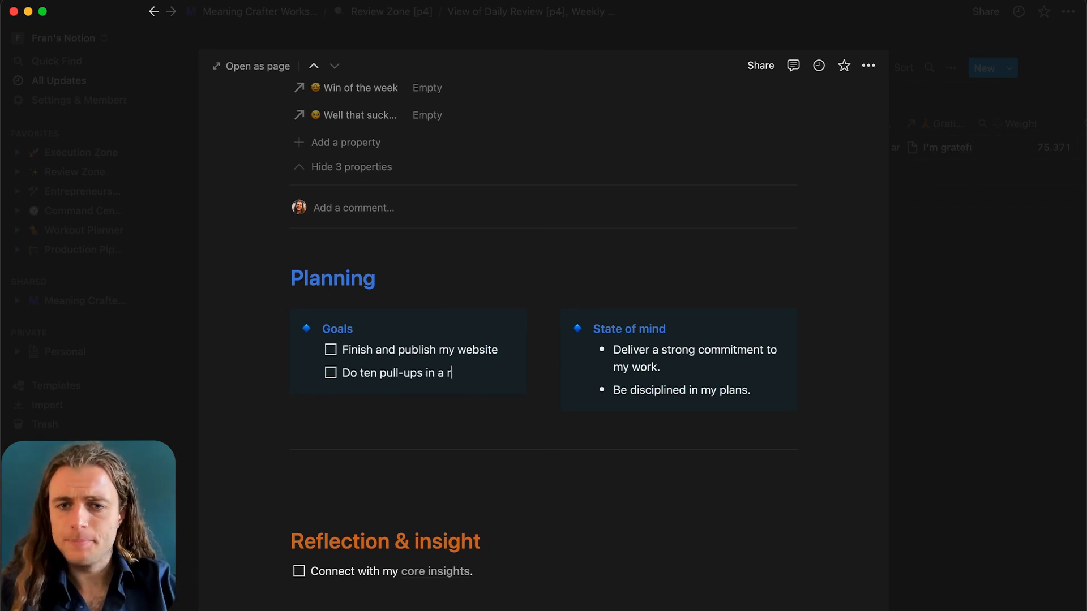
Replace the State of mind bullets with a single one reading "Relaxed but engaged.".
drag(753, 391, 614, 348)
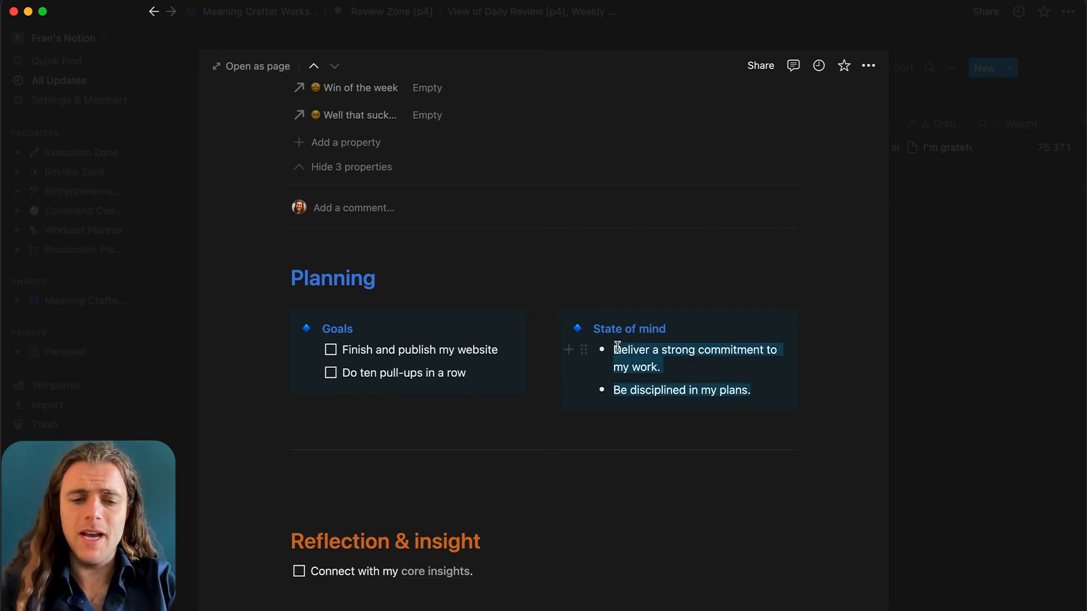
key(BackSpace)
text(Relaxeed)
key(BackSpace)
key(BackSpace)
text(d but engaged.)
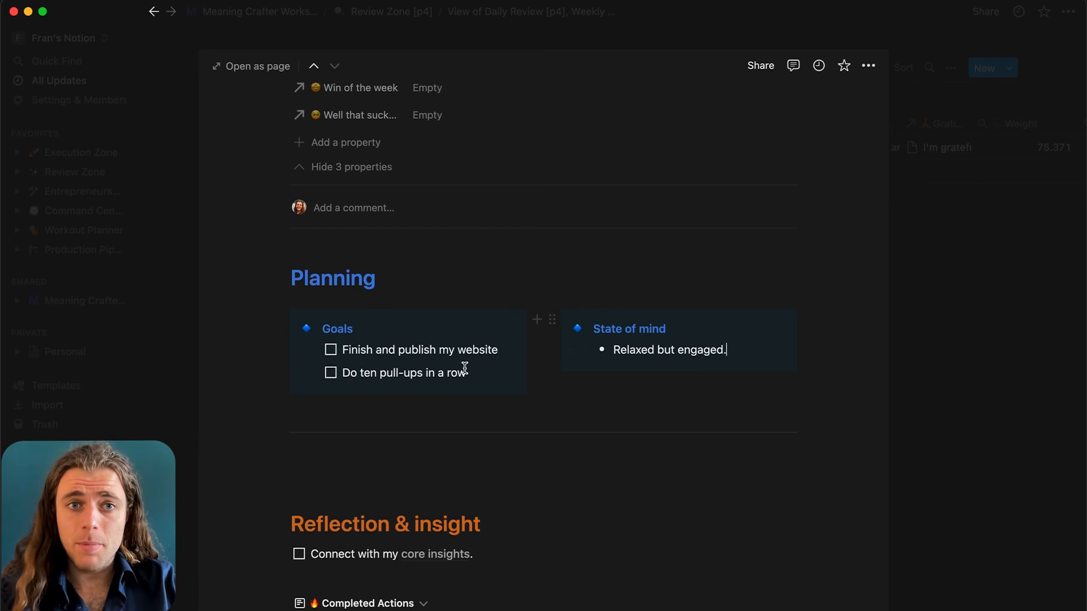
Prefix the new review's title with ">>" and close its page.
scroll(439, 355, up, 10)
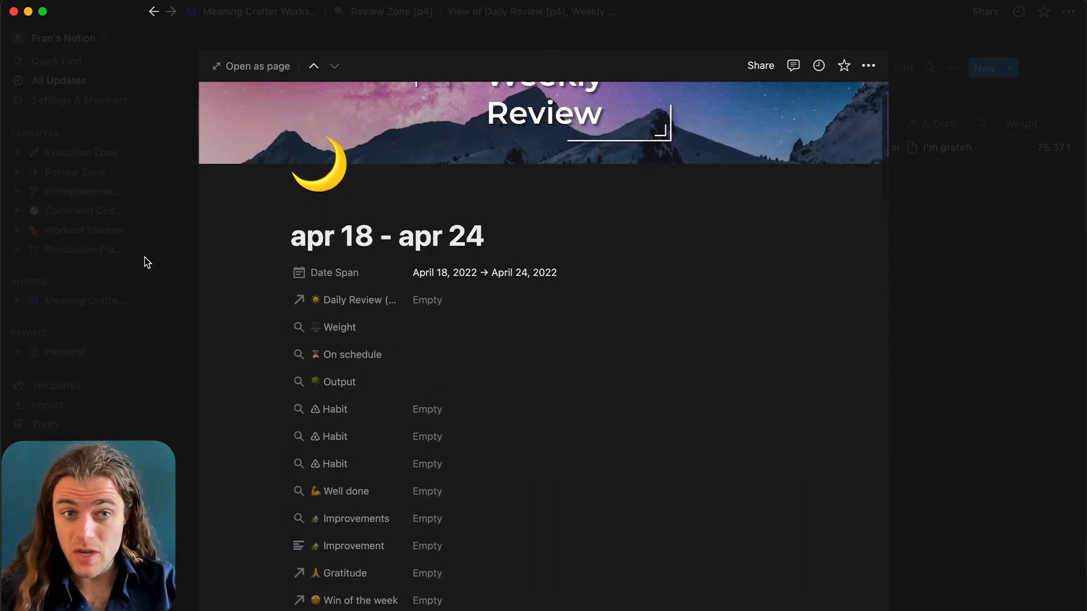
click(294, 240)
text(>>)
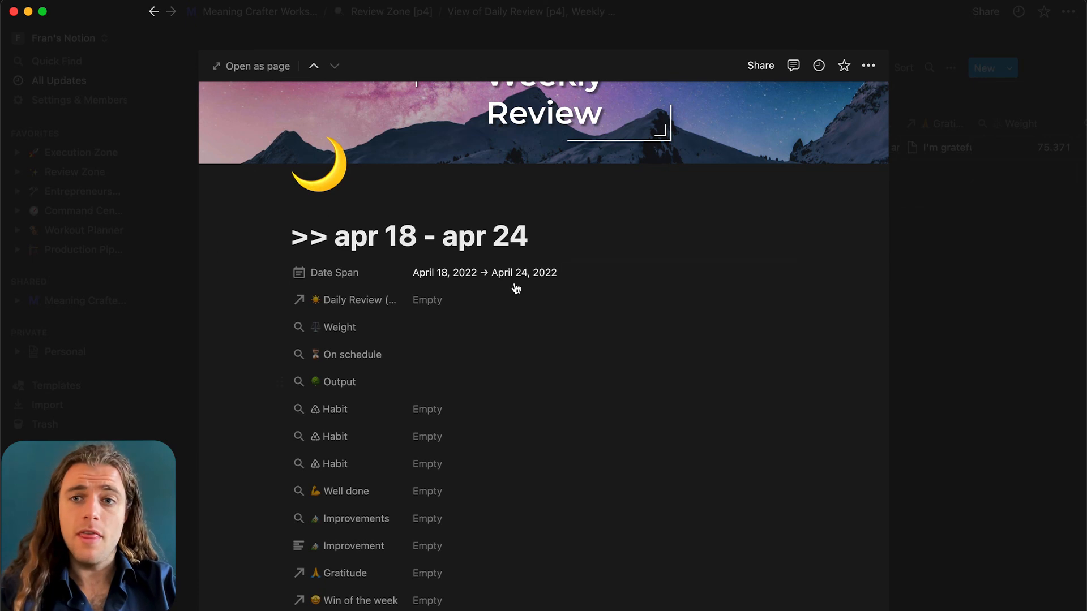
click(1019, 317)
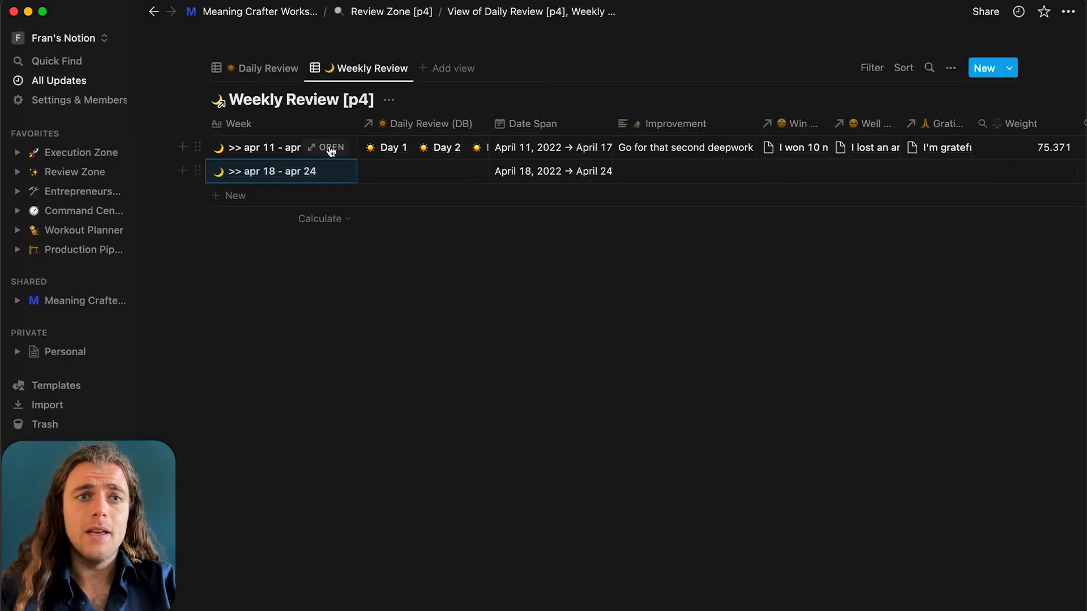
Remove the ">>" prefix from the apr 11 - apr 17 review's title in the table.
click(287, 148)
drag(226, 147, 206, 145)
key(BackSpace)
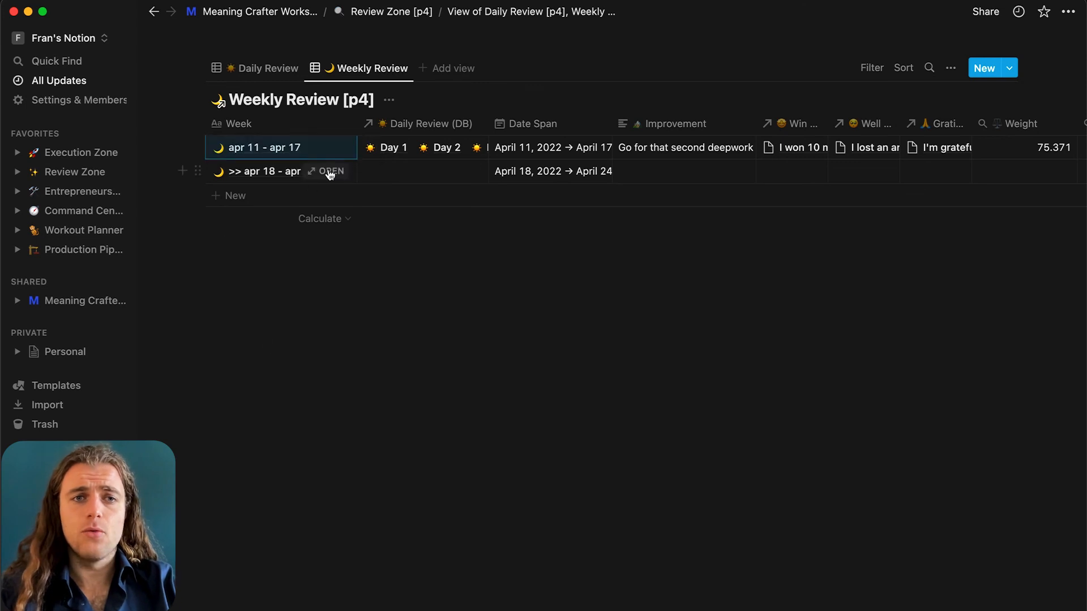
Open the apr 11 - apr 17 review as a full page and mark its first two Planning items as done.
click(337, 147)
click(251, 67)
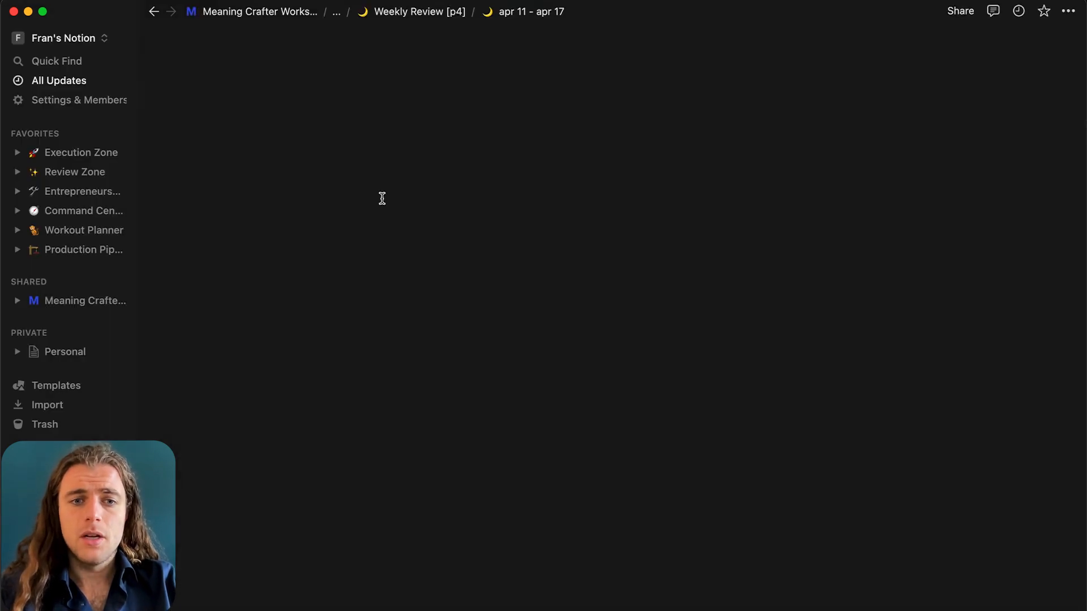
scroll(517, 325, down, 20)
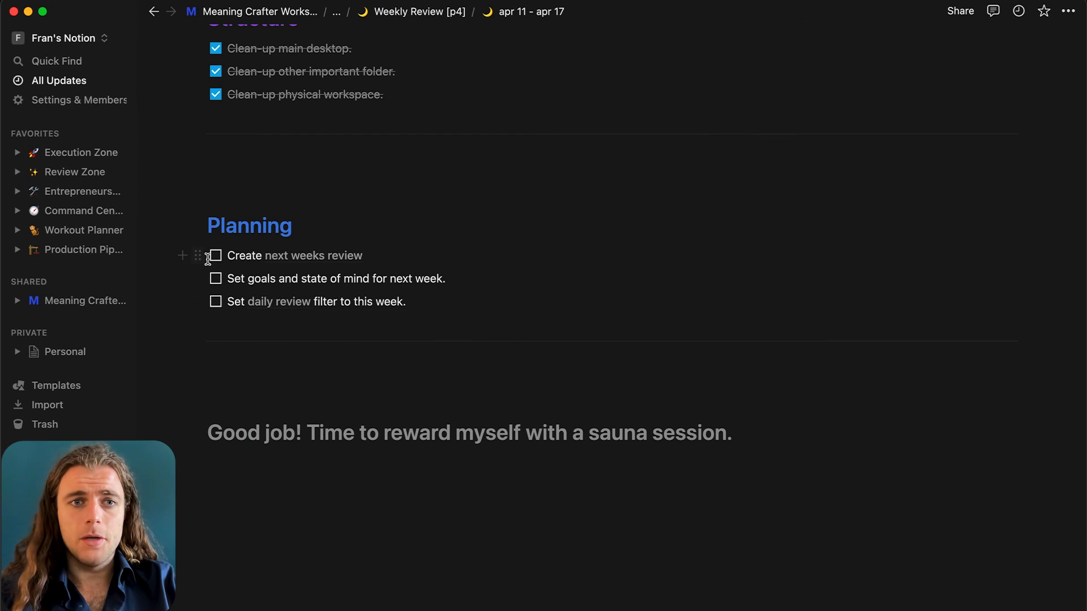
click(216, 256)
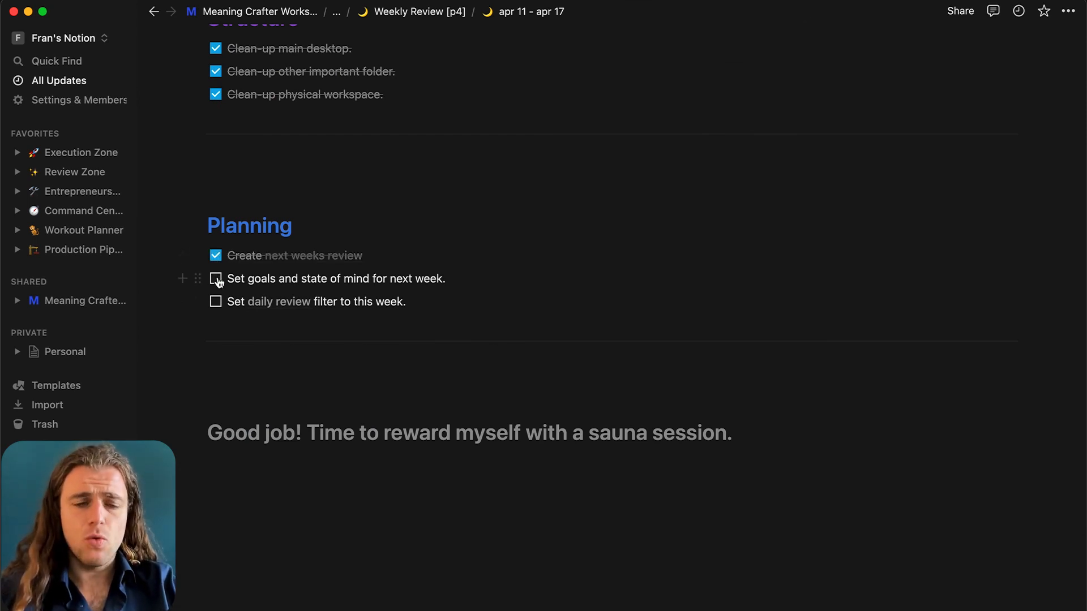
click(217, 279)
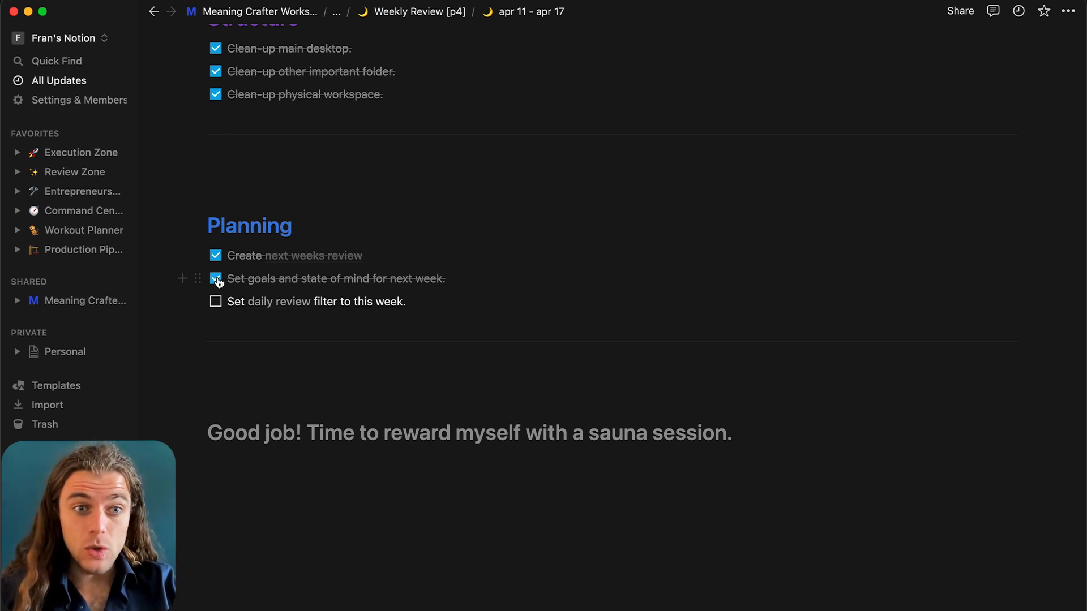
Open the linked daily review view, filter its Weekly Review (DB) relation to ">> apr 18 - apr 24" and save the filter for everyone.
click(299, 303)
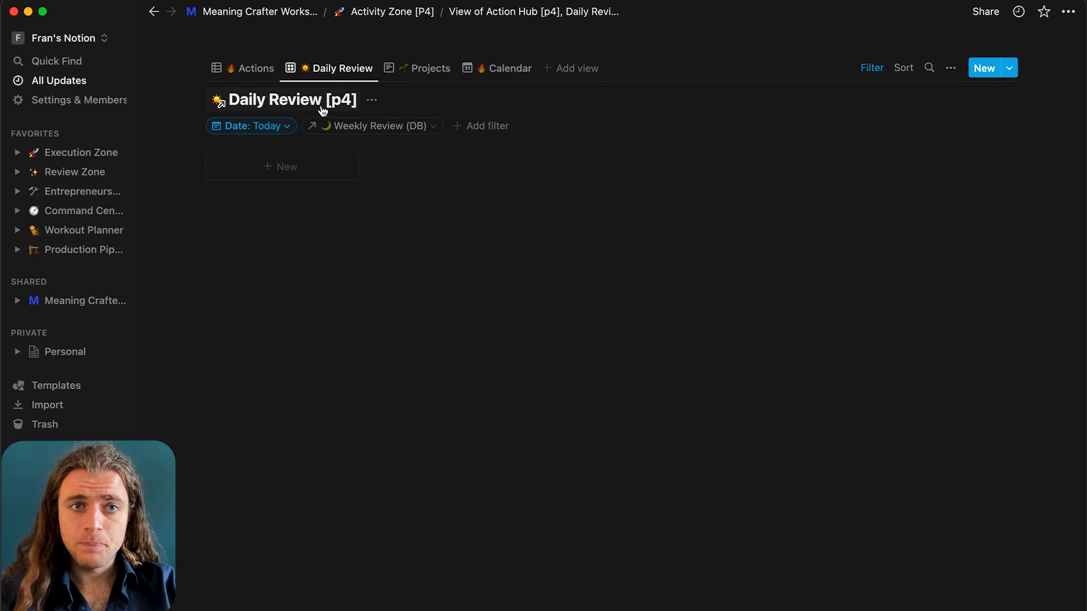
click(391, 131)
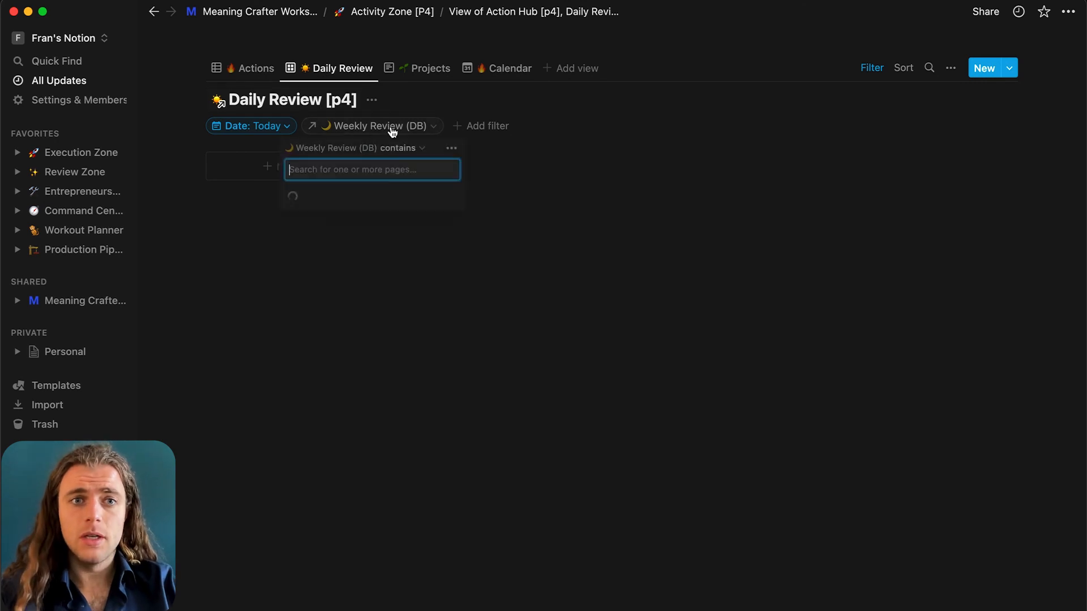
click(379, 218)
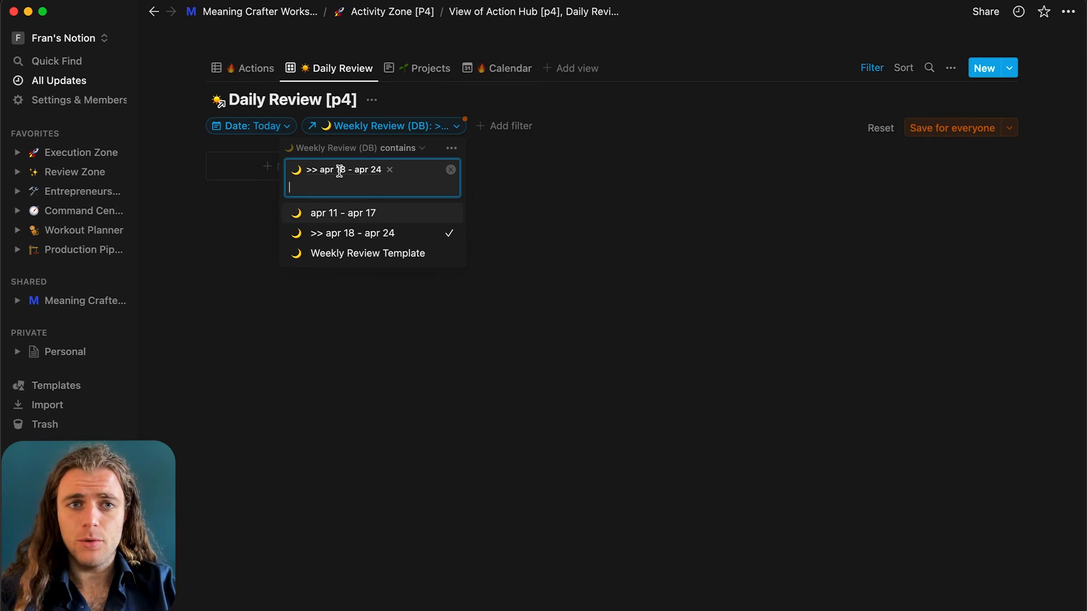
click(952, 130)
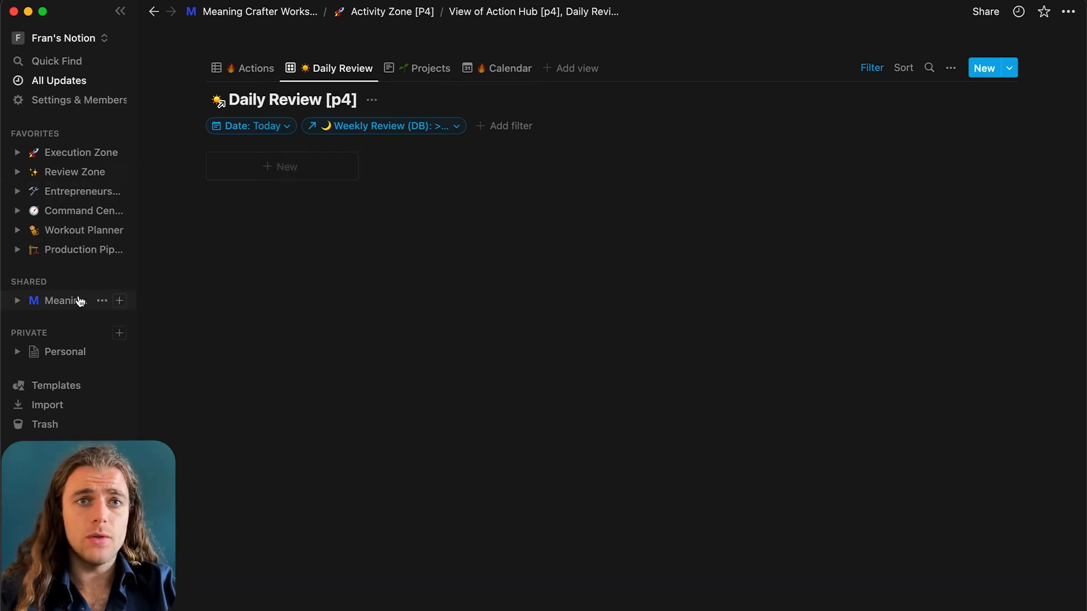
Create a new daily review entry in the Activity Zone [P4] page and open its linked ">> apr 18 - apr 24" weekly review.
click(402, 14)
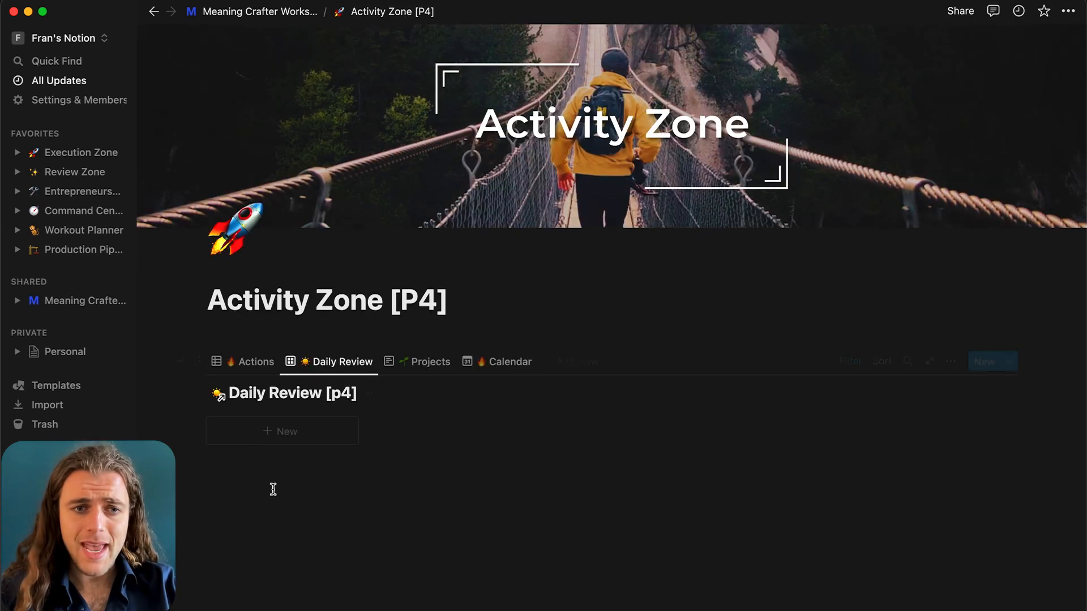
click(274, 436)
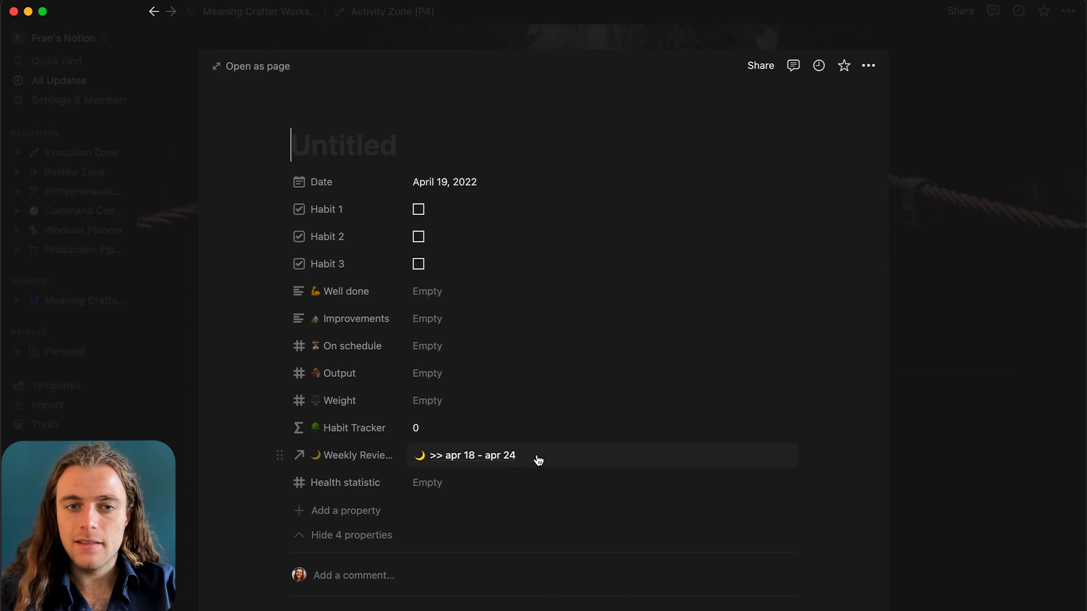
click(487, 459)
click(490, 498)
scroll(484, 430, down, 3)
scroll(483, 417, down, 1)
scroll(482, 417, up, 1)
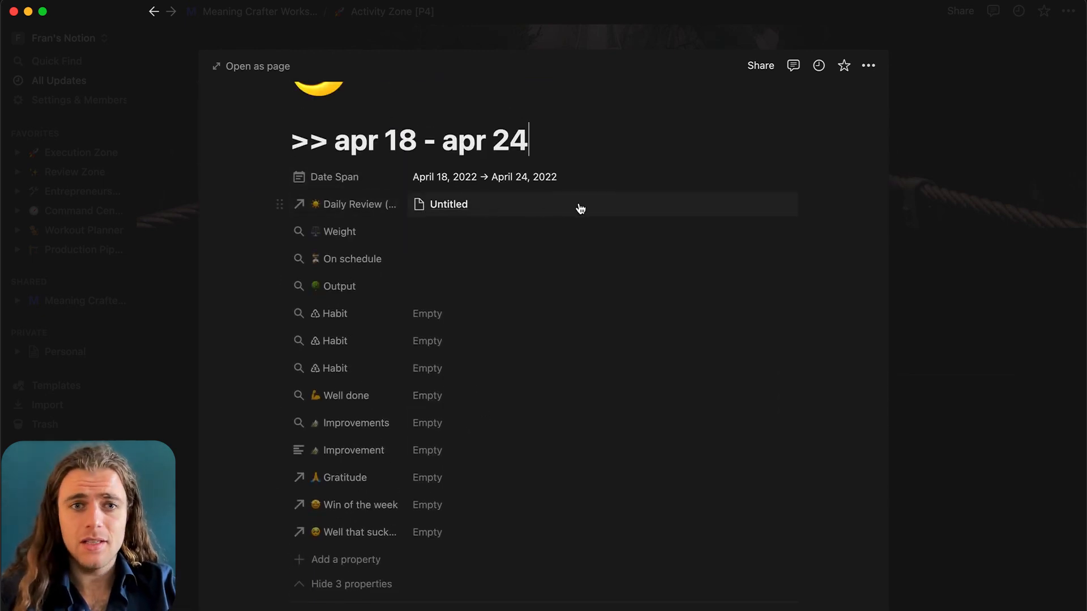
Return to the apr 11 - apr 17 review and mark the Planning item "Set daily review filter to this week." as done.
key(Escape)
scroll(578, 202, down, 3)
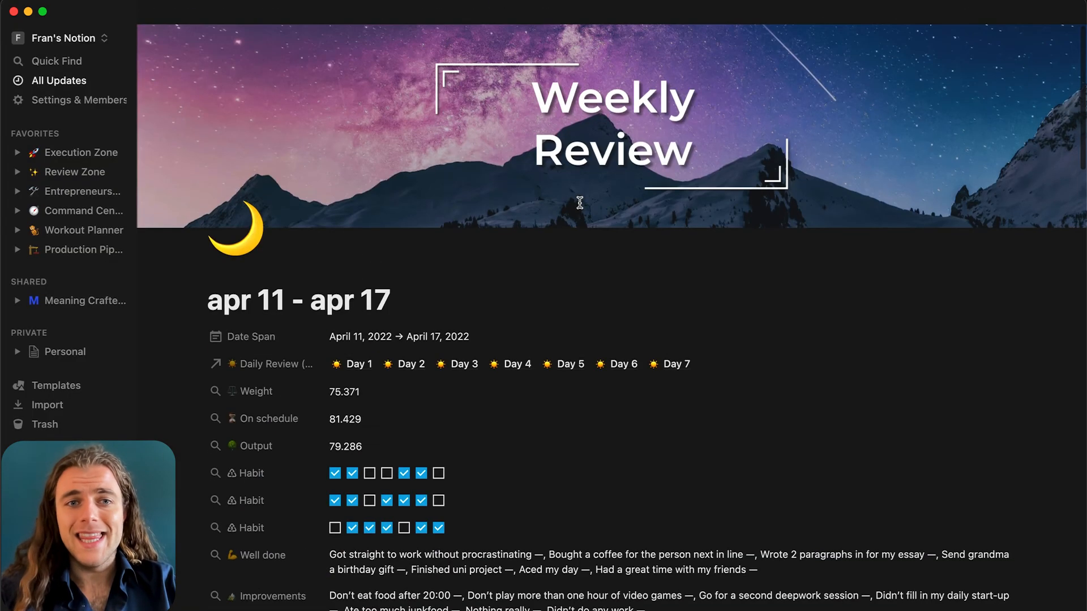
scroll(578, 206, down, 3)
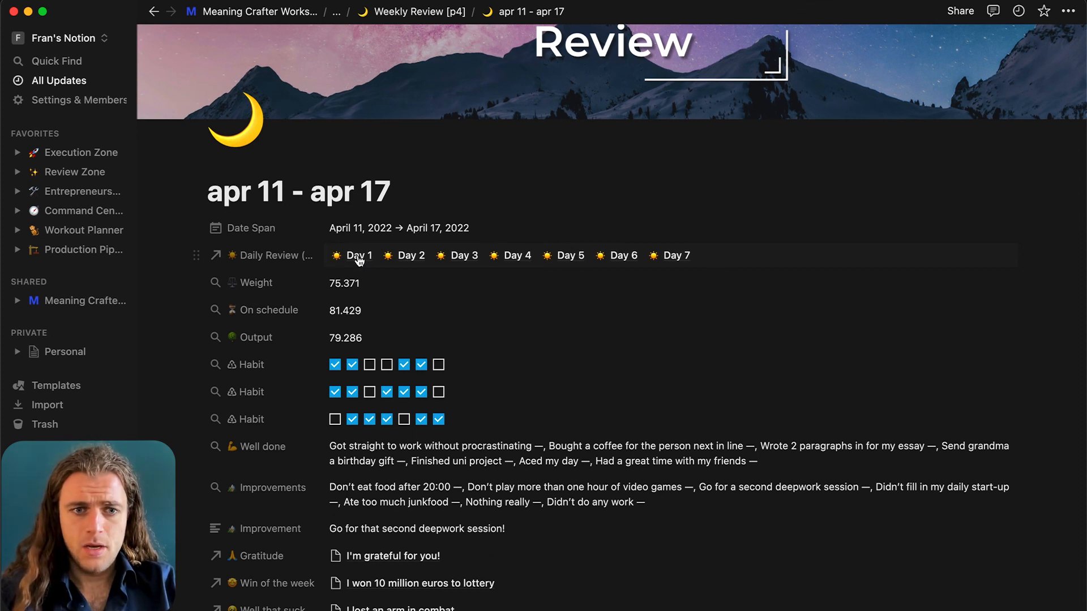
scroll(359, 260, down, 20)
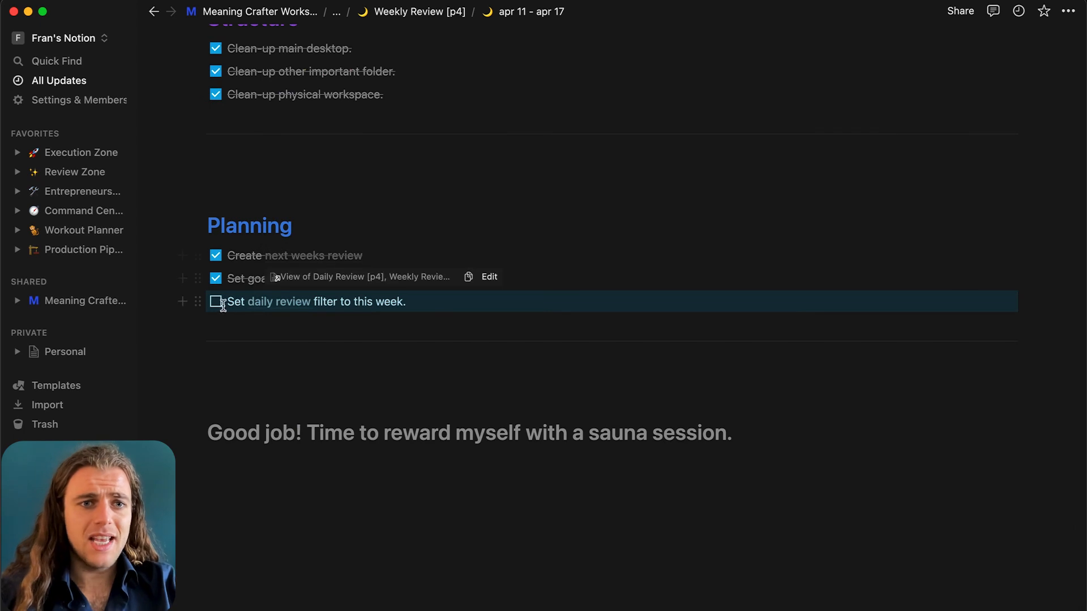
click(215, 302)
click(240, 405)
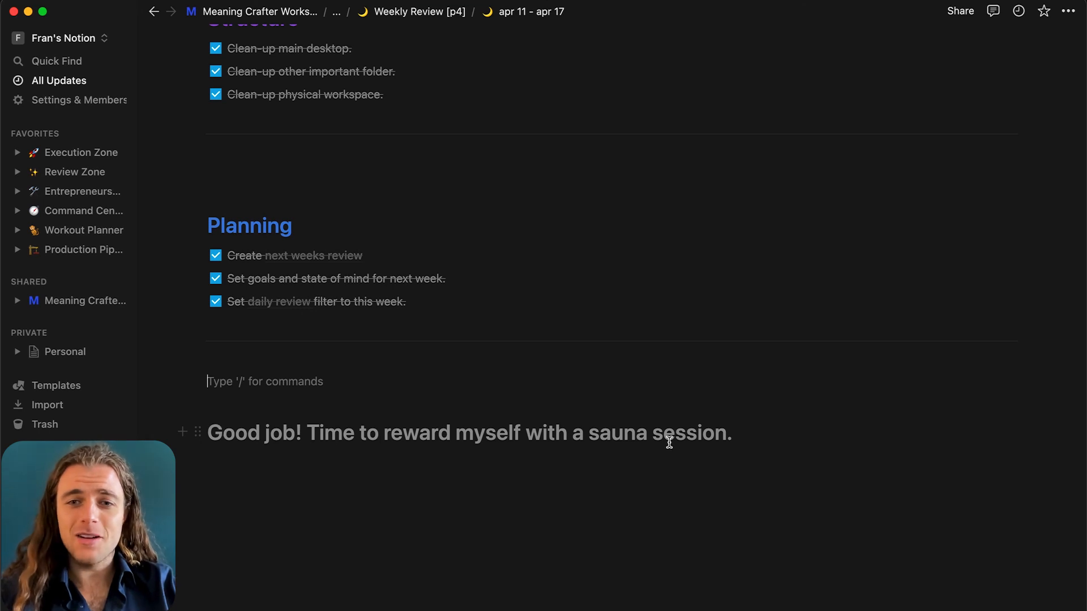
click(769, 442)
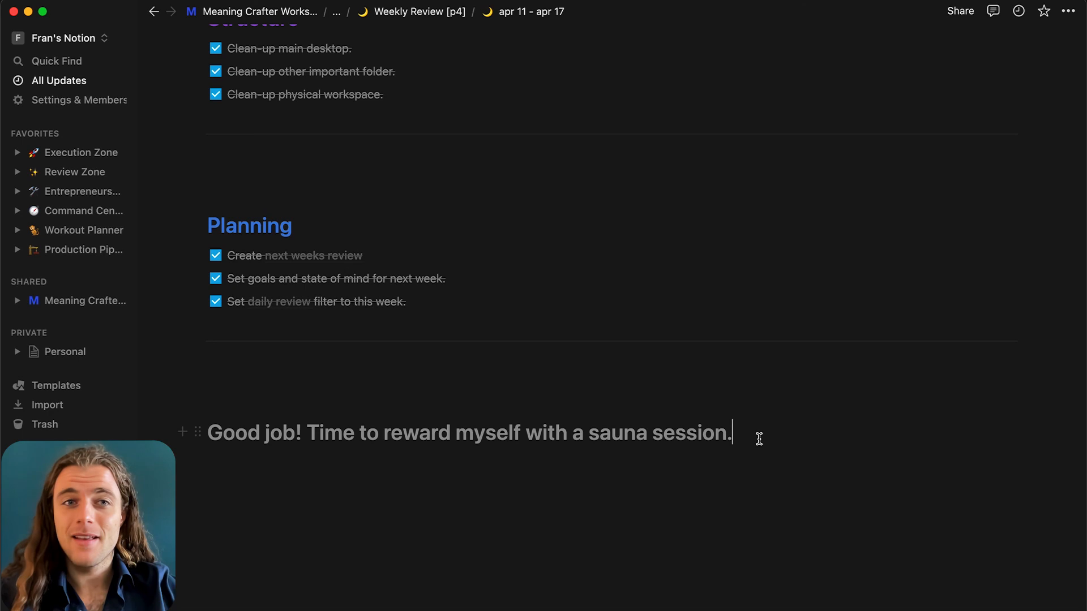
scroll(760, 440, up, 3)
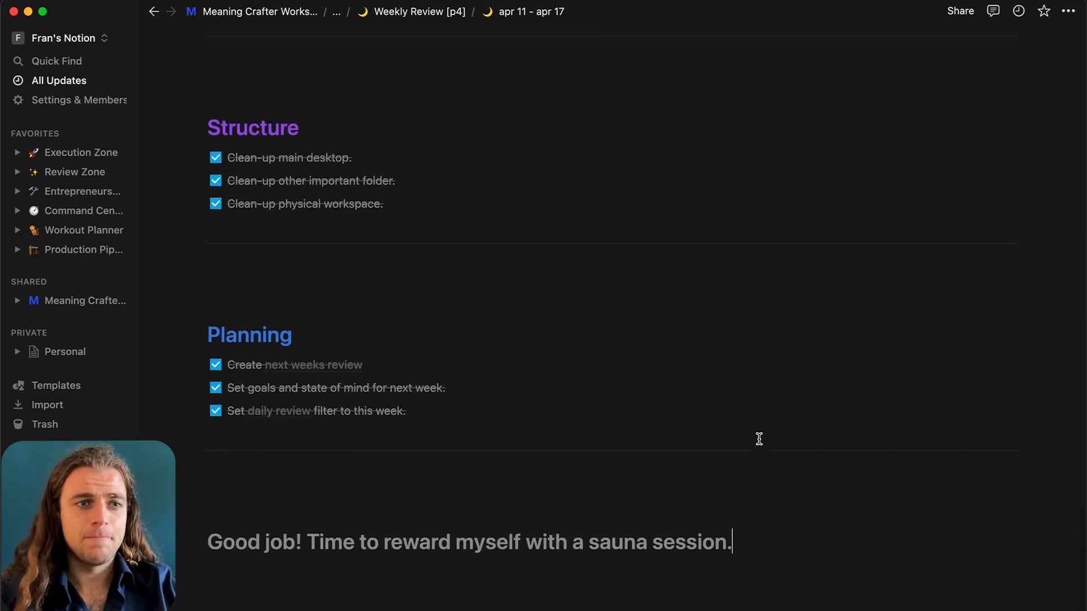